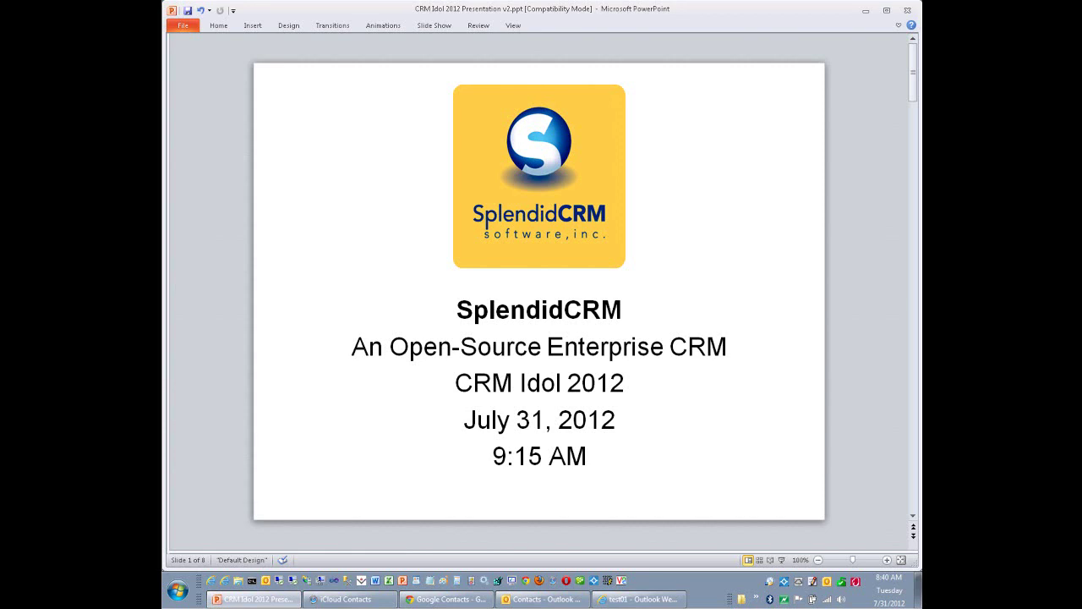
Advance the CRM Idol 2012 deck from the title slide to slide 2, 'Who we are'.
key("Page_Down")
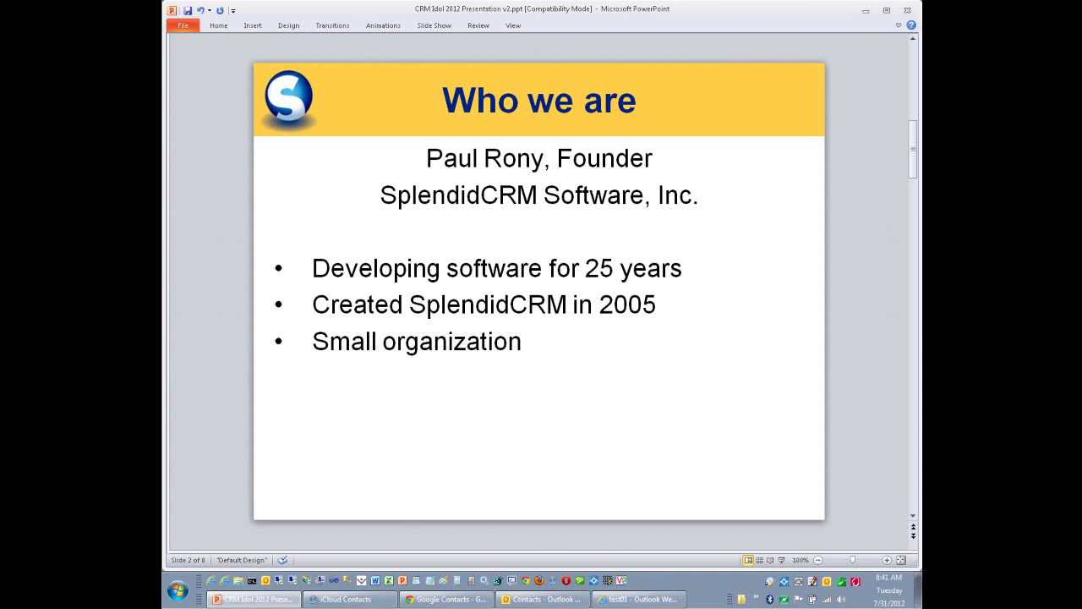
Move through 'What we do' to slide 4, 'How we do it', listing Microsoft technologies.
key("Page_Down")
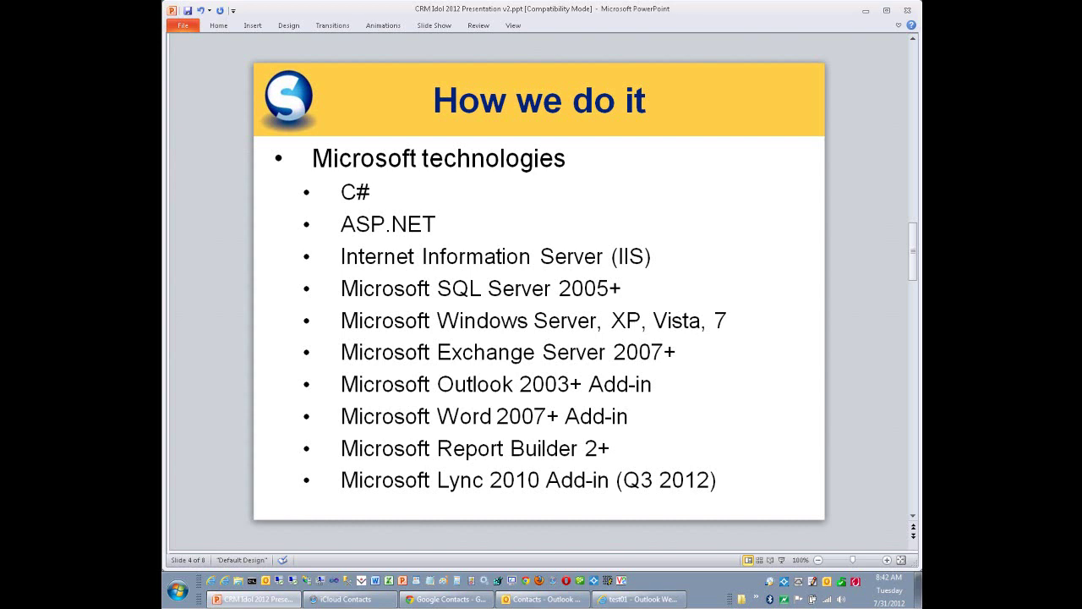
Advance to slide 5 of 8, covering customer counts, partners and key customer attributes.
key("Page_Down")
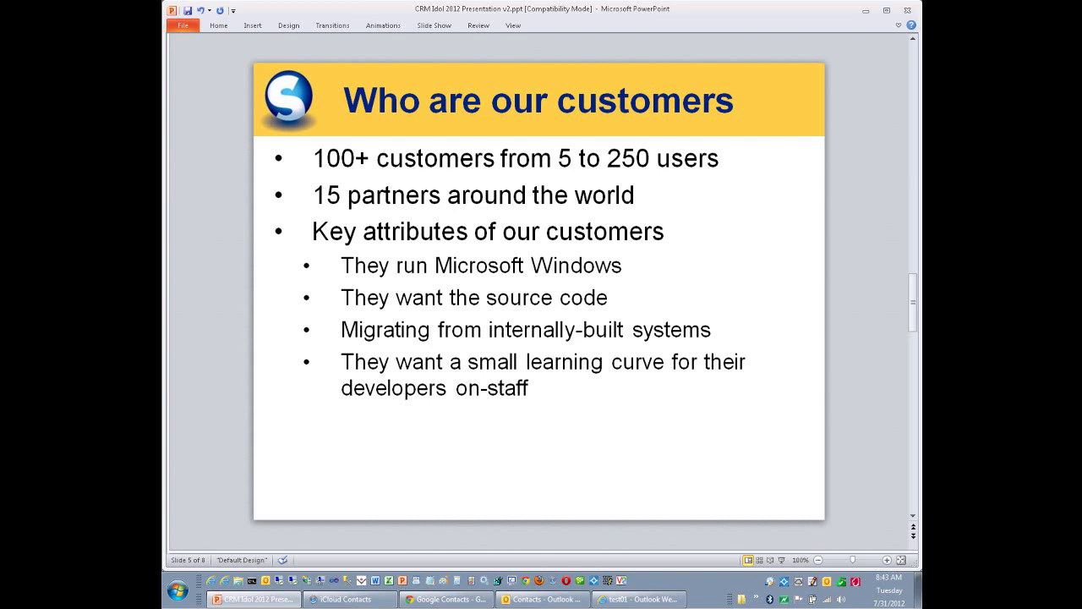
Advance to slide 6, showing edition pricing and the three-year TCO comparison table.
key("Page_Down")
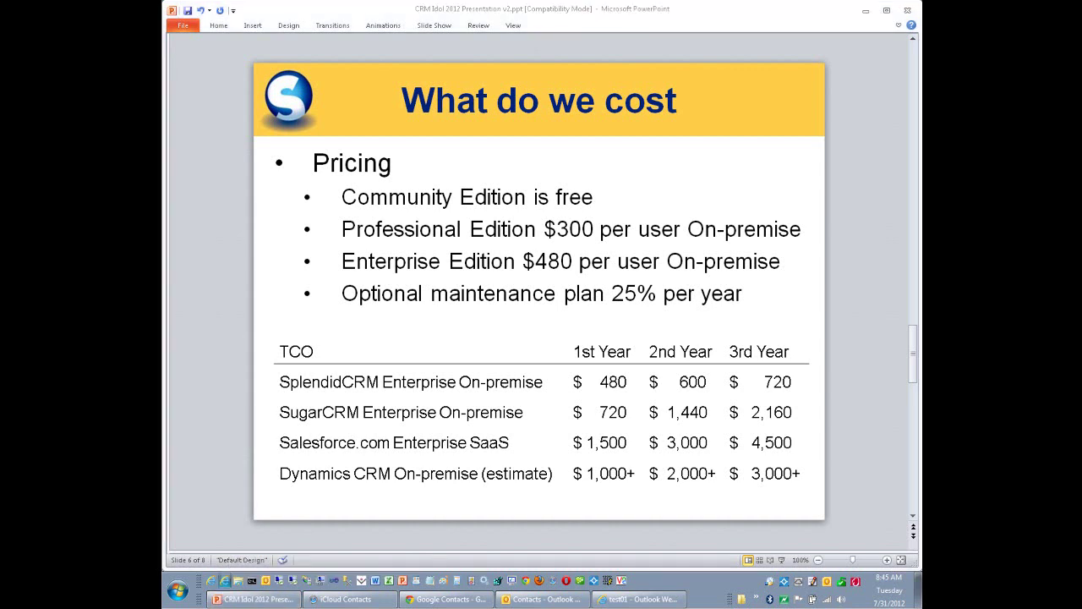
Switch to the browser showing SplendidCRM's Accounts list of 196 accounts at localhost.
left_click(225, 580)
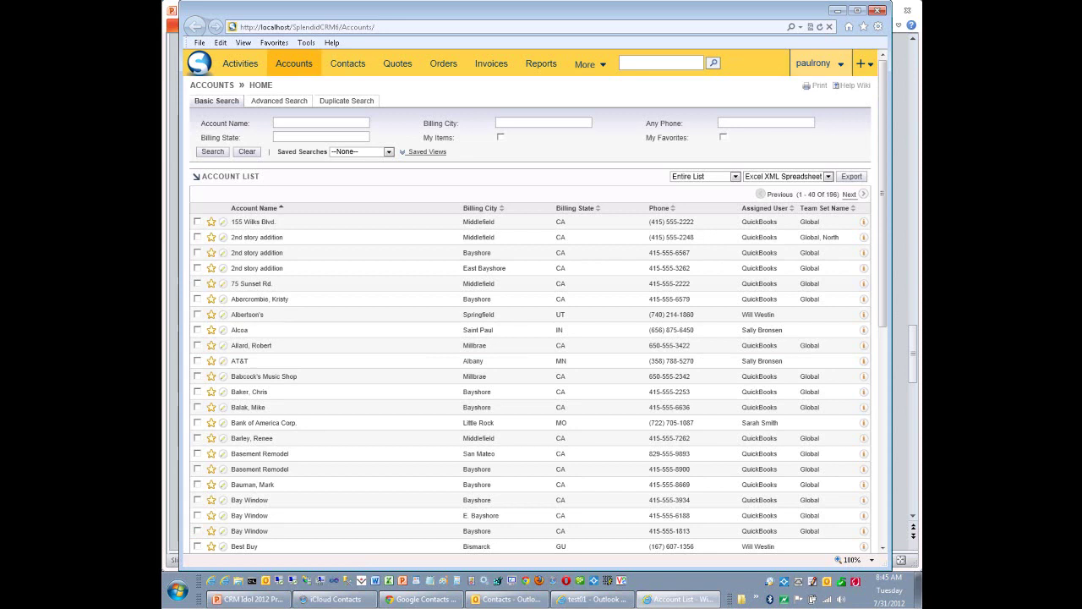
mouse_move(814, 64)
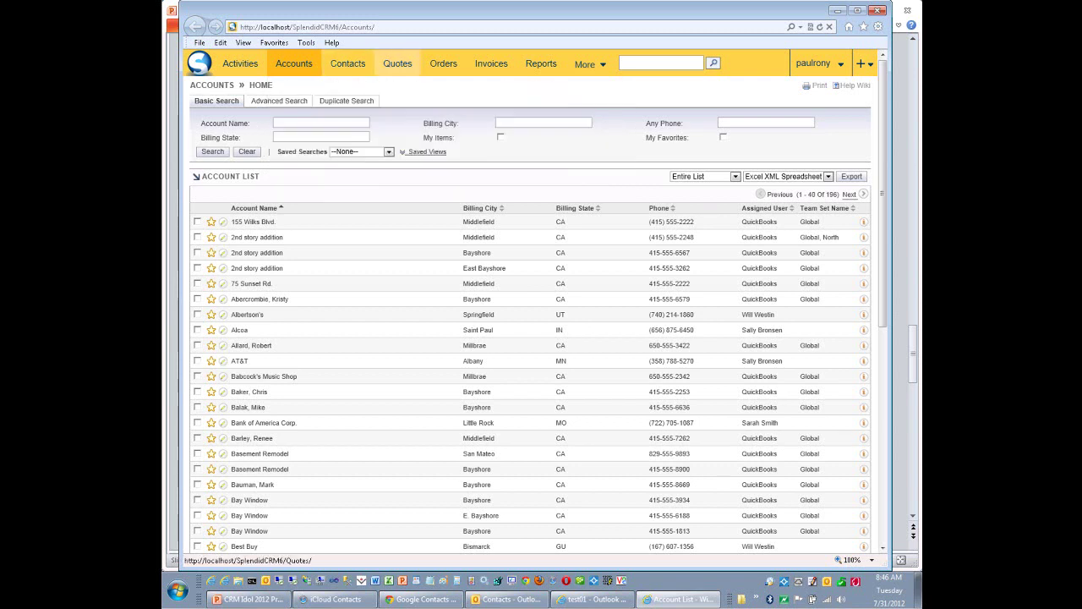
mouse_move(398, 63)
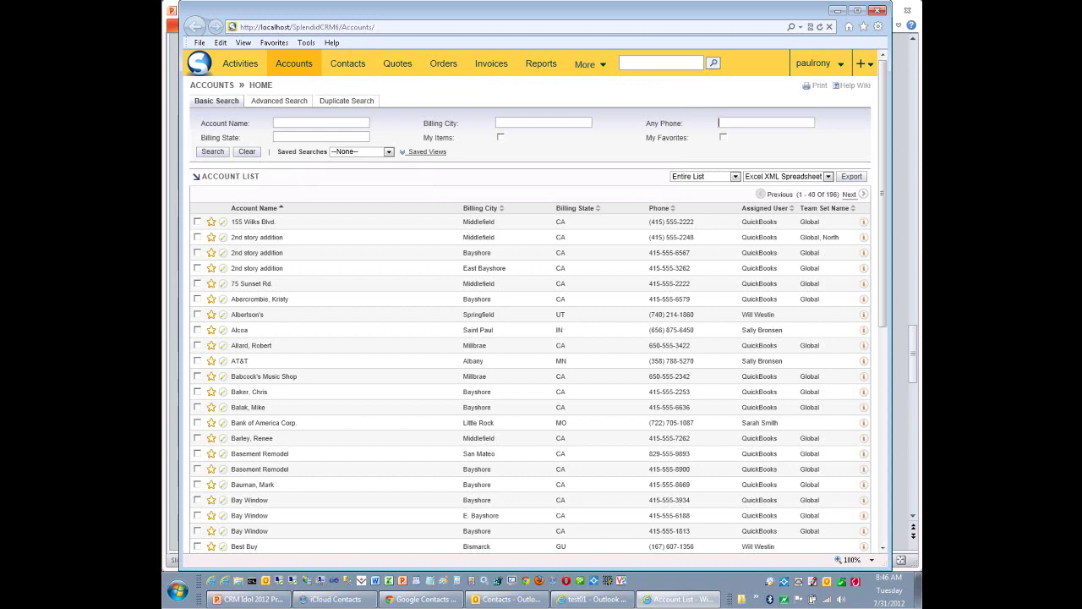
Search accounts by Any Phone '415', then refine the pattern to '415*'.
type("415")
key("Return")
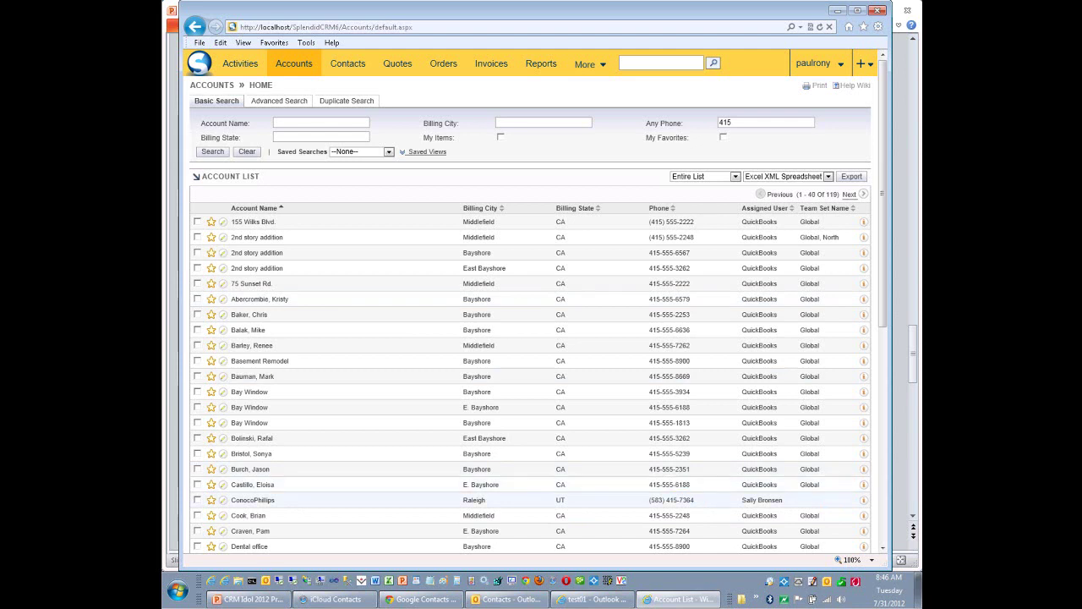
left_click_drag(694, 500, 650, 499)
left_click(732, 123)
type("*")
key("Return")
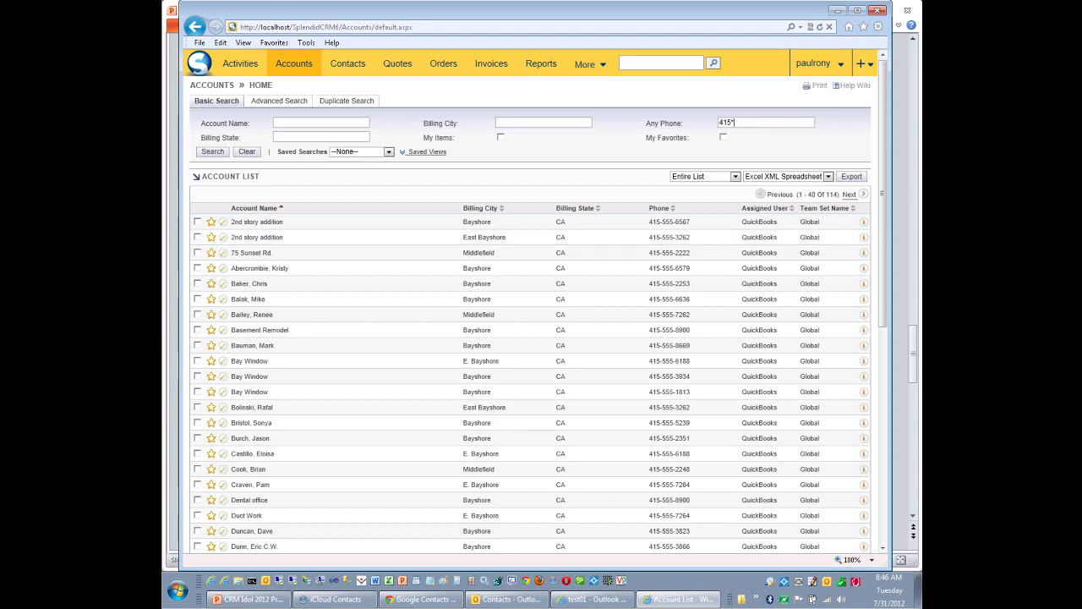
Extend the phone criteria to '415* or (415)*', returning 116 accounts, and select the criteria text.
type("or (415)*")
key("Return")
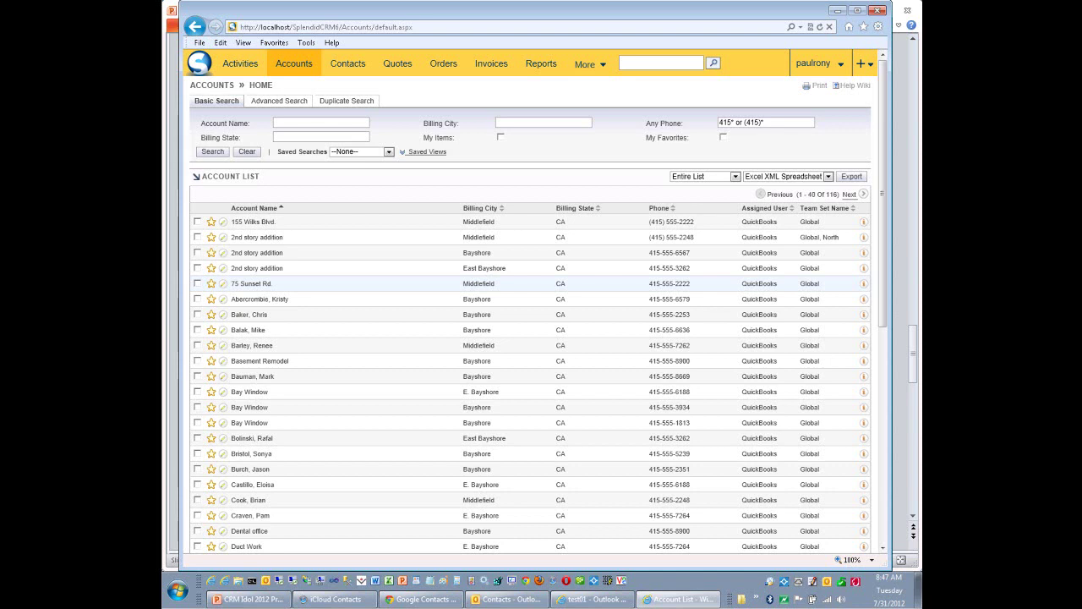
left_click_drag(719, 123, 764, 123)
Replace the phone filter with Billing State 'VA or MD or PA', leaving six accounts.
key("BackSpace")
type("VA")
type("or MD or PA")
key("Return")
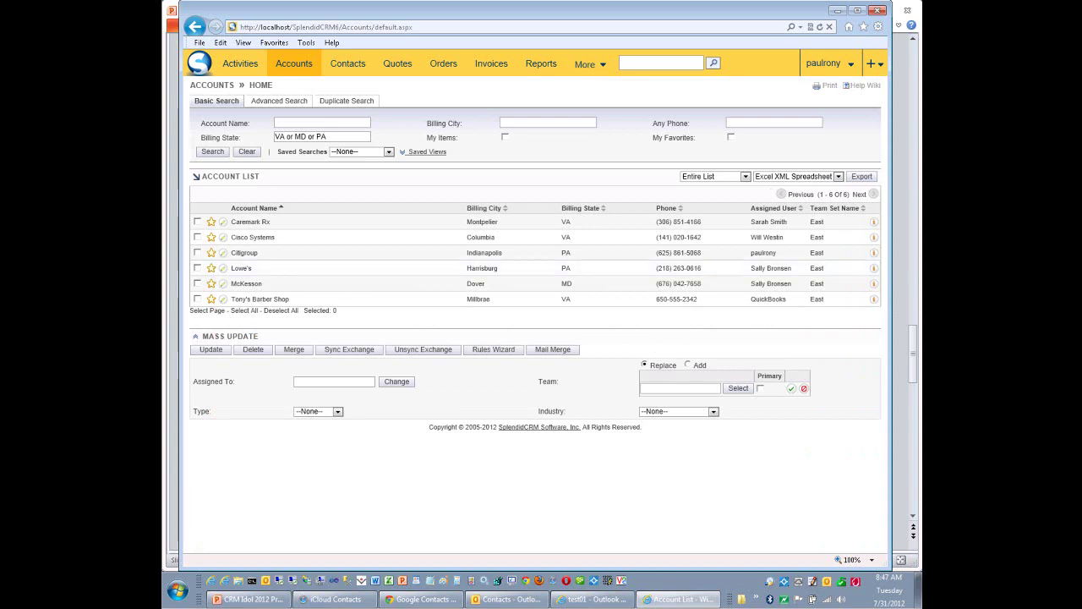
Mass-update all six listed accounts to team Global.
left_click(207, 310)
left_click(643, 388)
type("global")
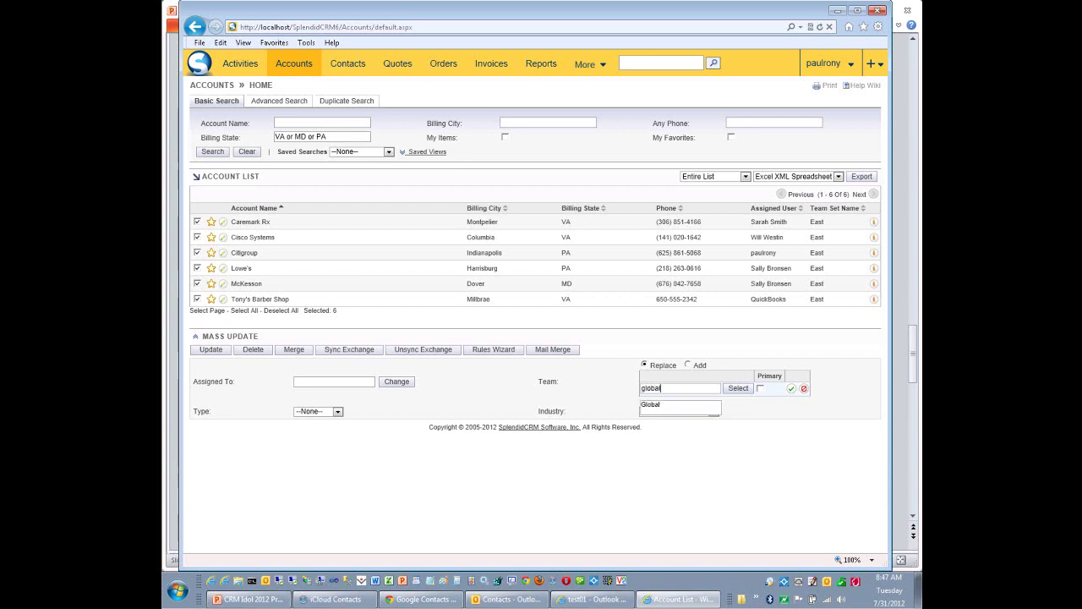
key("Return")
left_click(210, 349)
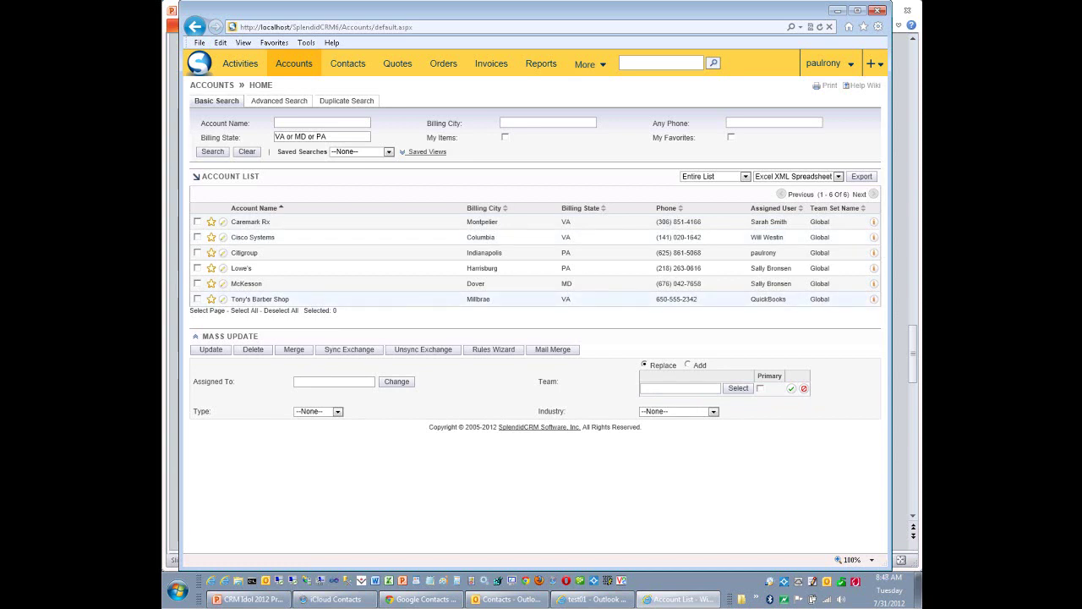
Add team East to the six accounts, then start a Mail Merge for them.
left_click(688, 364)
left_click(668, 387)
type("East")
key("Return")
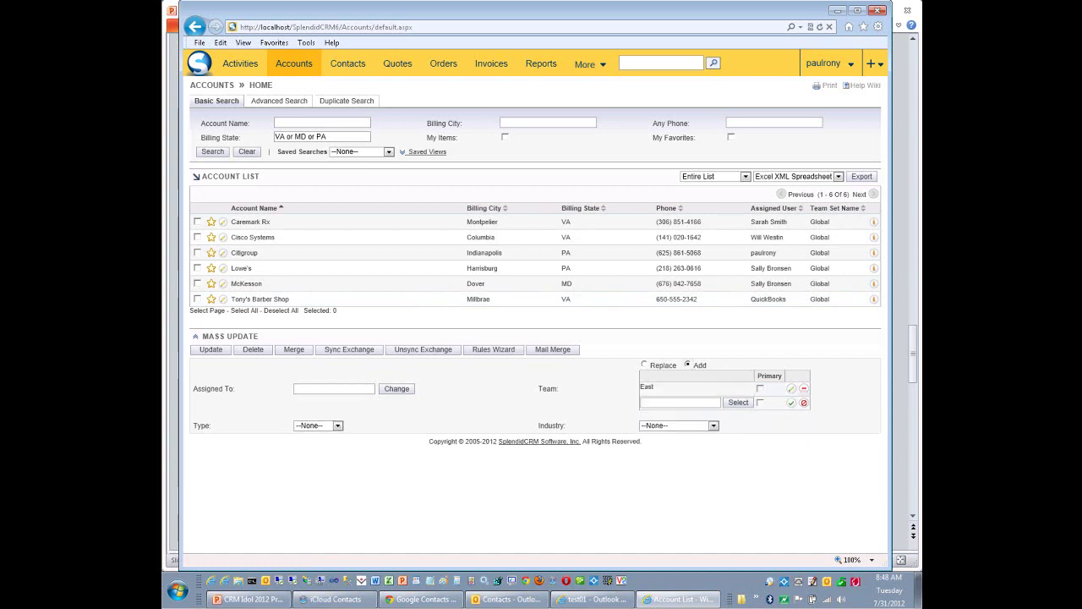
left_click(220, 311)
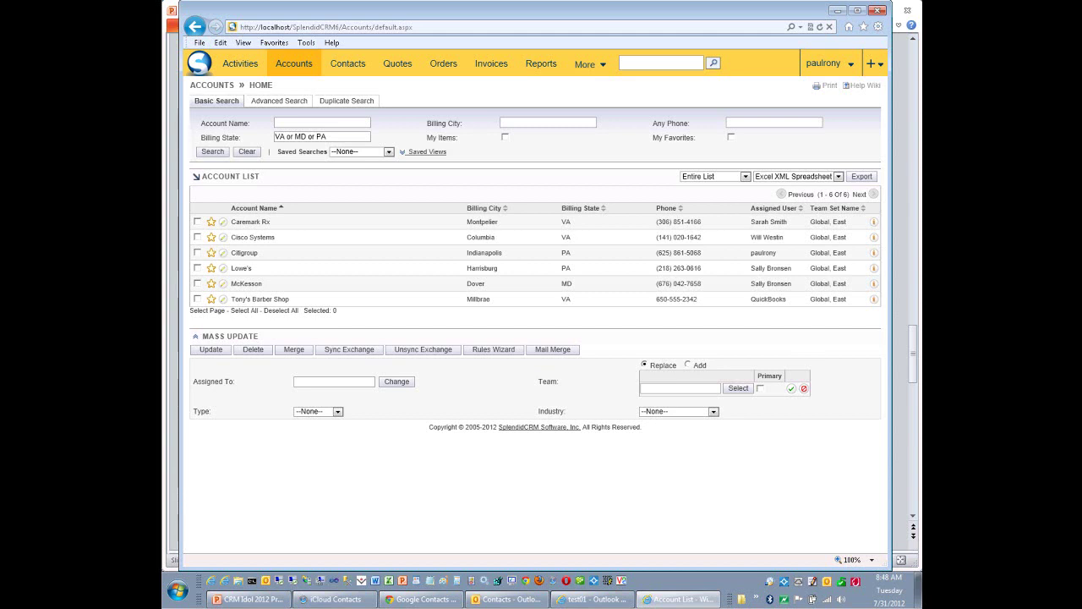
left_click(206, 311)
left_click(552, 350)
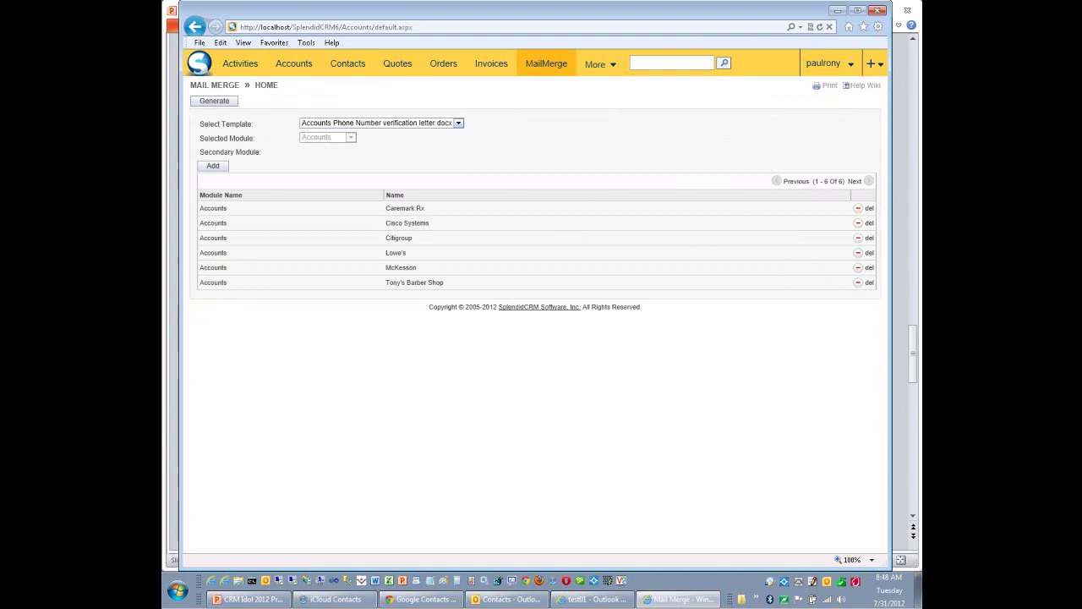
Generate 'Accounts Phone Number verification letter.docx' for the six accounts and open it in Word.
key("alt+Down")
key("Return")
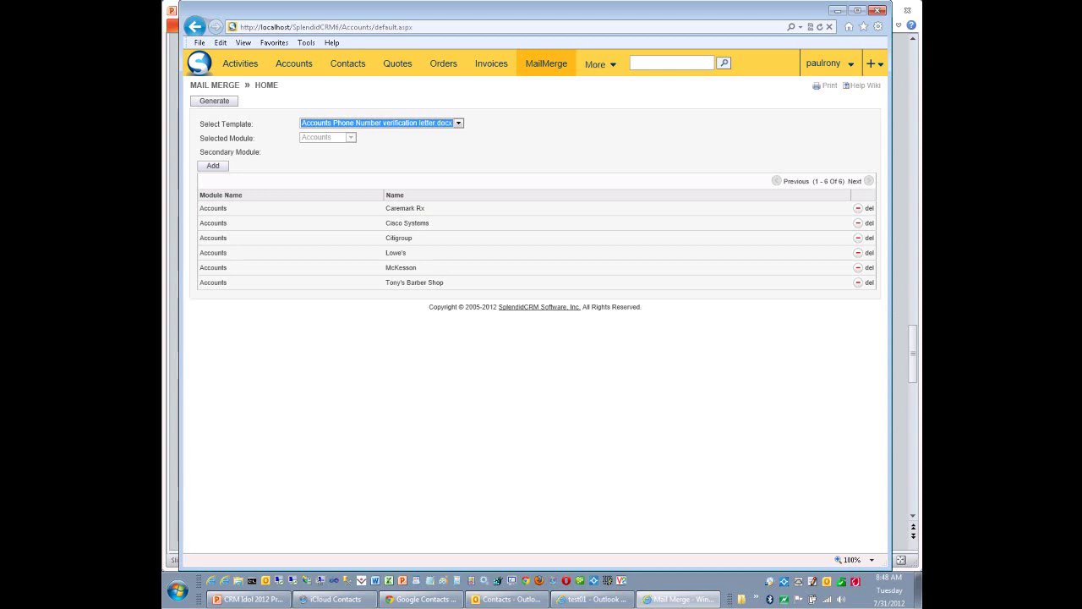
left_click(214, 101)
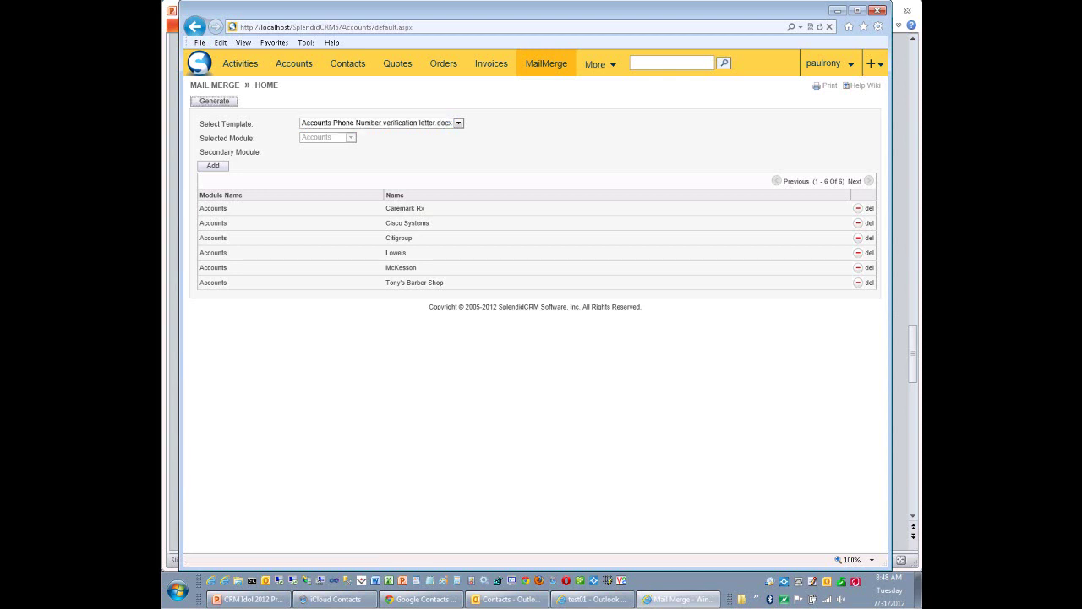
left_click(682, 553)
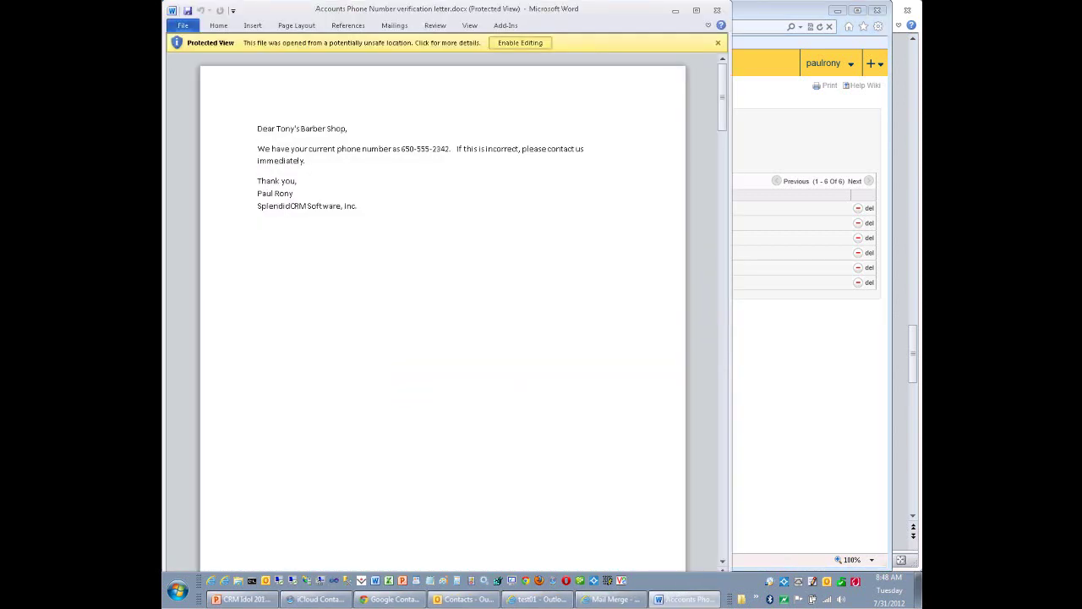
Enable editing on the merged letter and bring up the SplendidCRM add-in commands.
left_click(520, 42)
key("Page_Down")
key("Page_Down")
key("Page_Down")
key("Page_Down")
key("Page_Down")
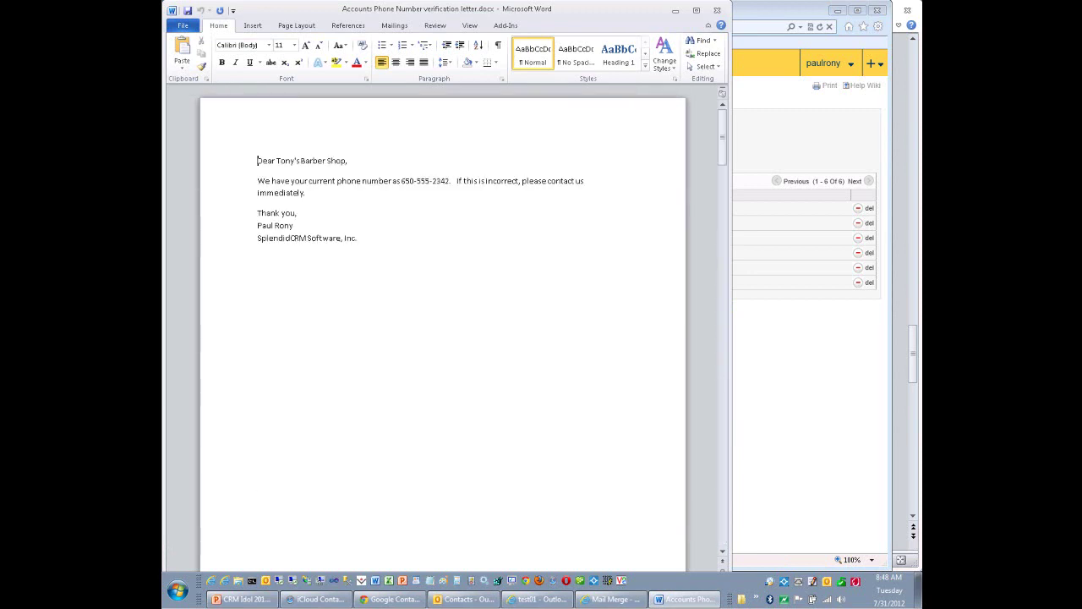
key("alt+x")
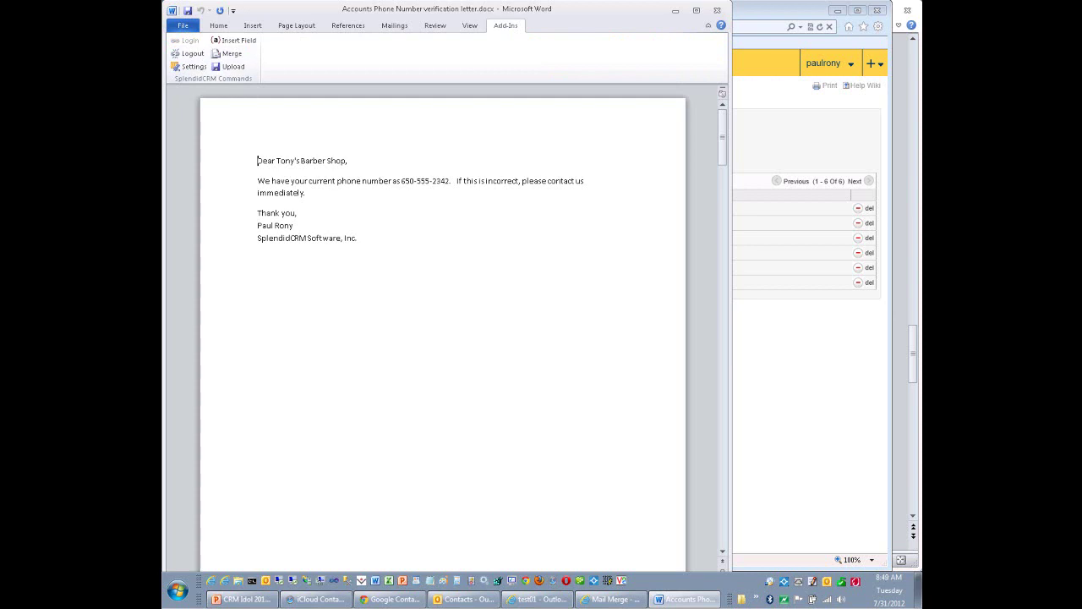
Insert the Accounts Name merge field at the top of the phone verification letter.
left_click(234, 40)
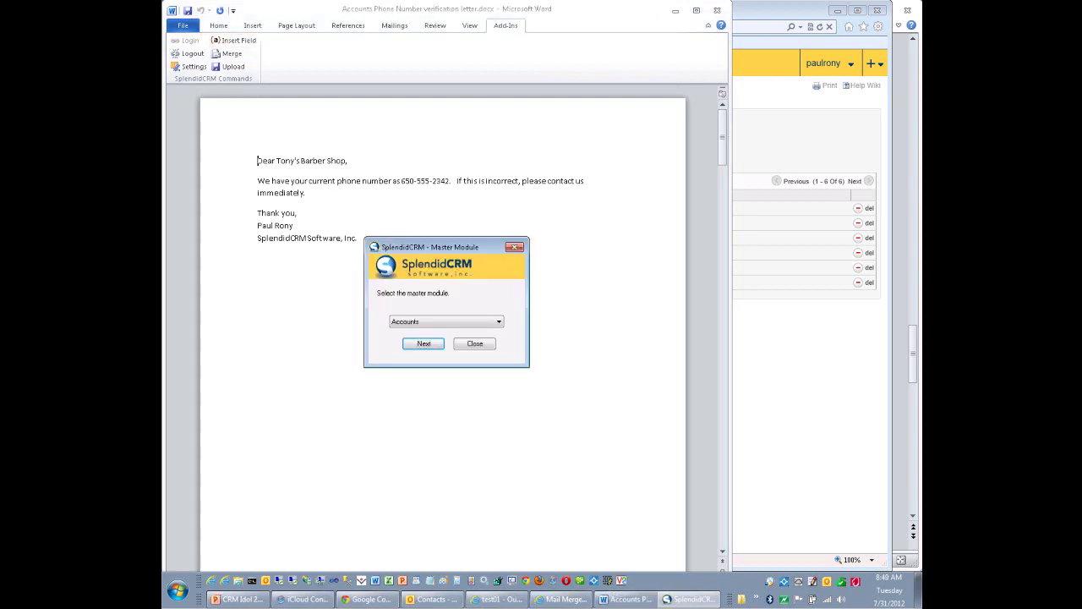
key("Return")
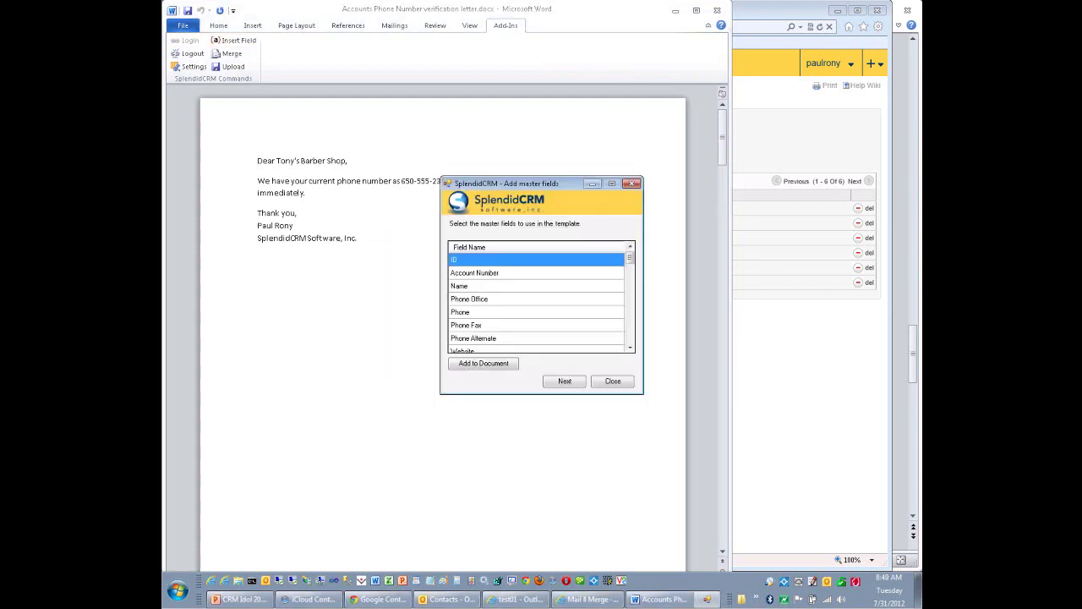
double_click(473, 286)
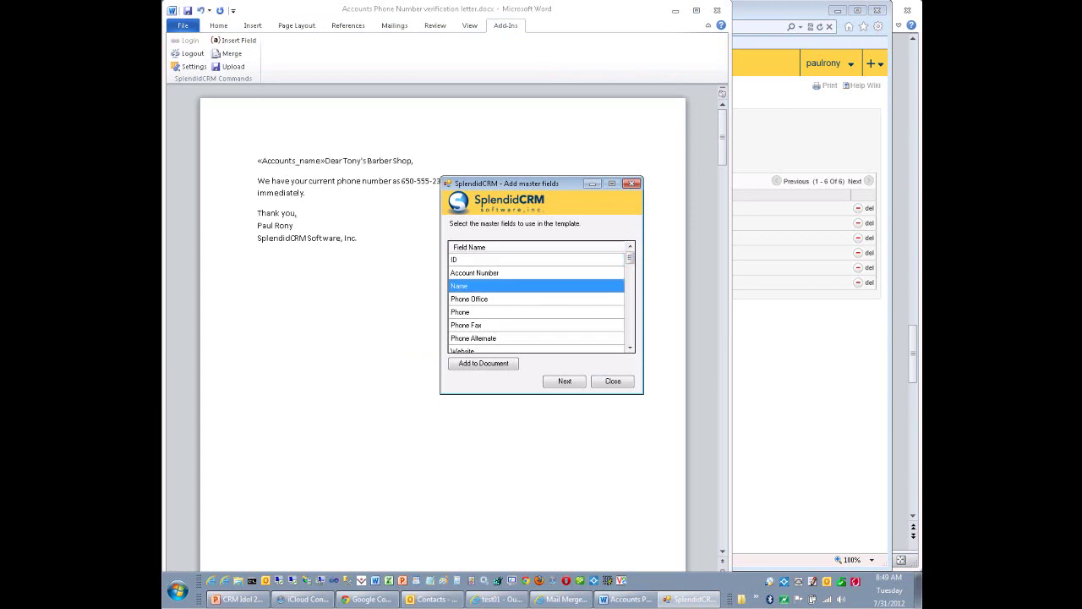
key("Escape")
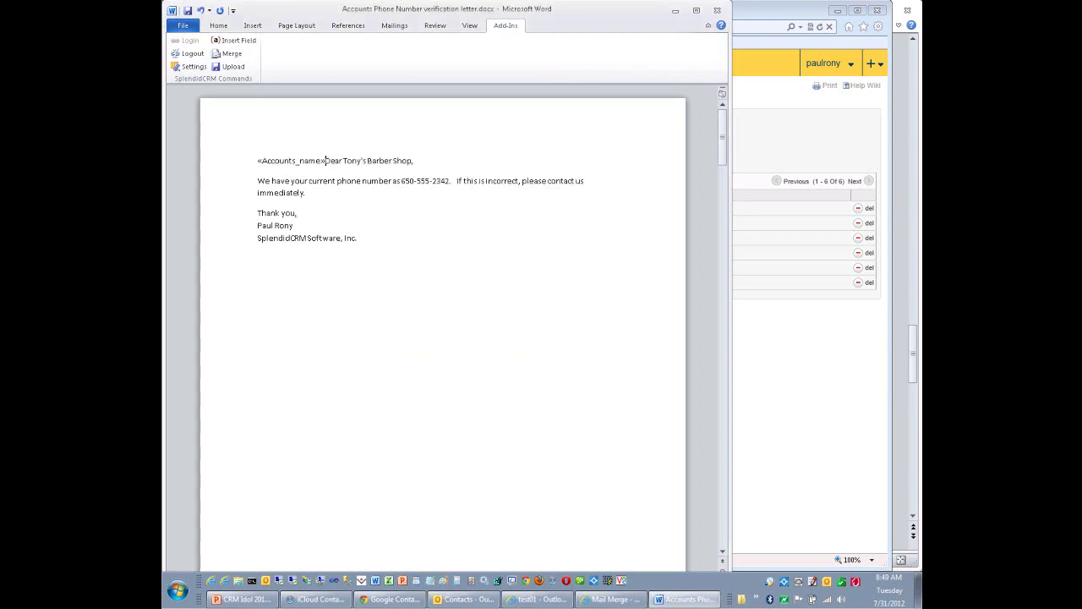
Start uploading the letter as a mail merge template, cancel it, and close the document.
left_click(229, 66)
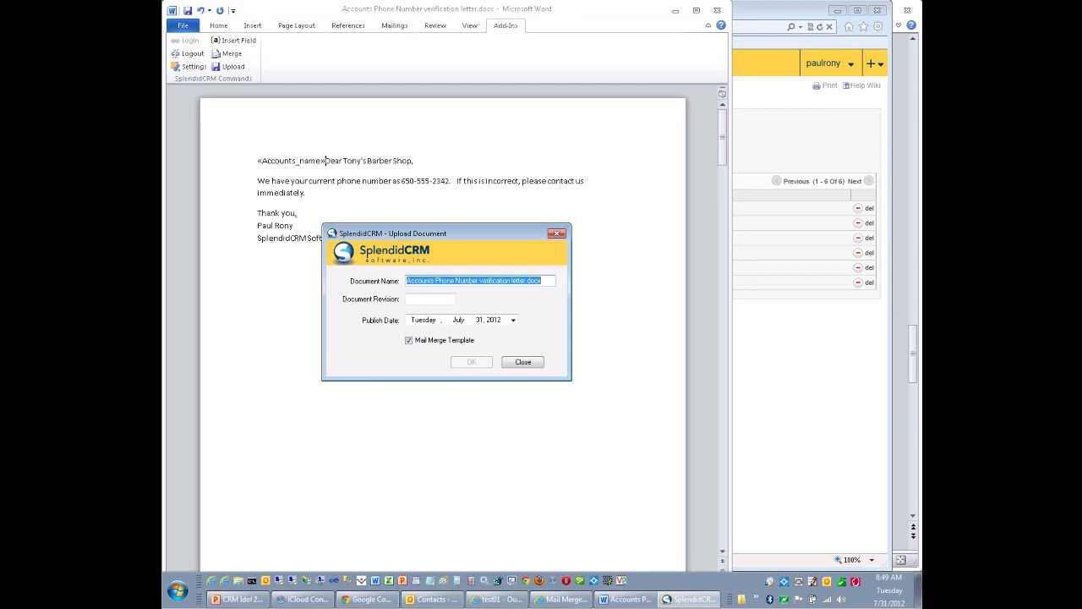
left_click(523, 362)
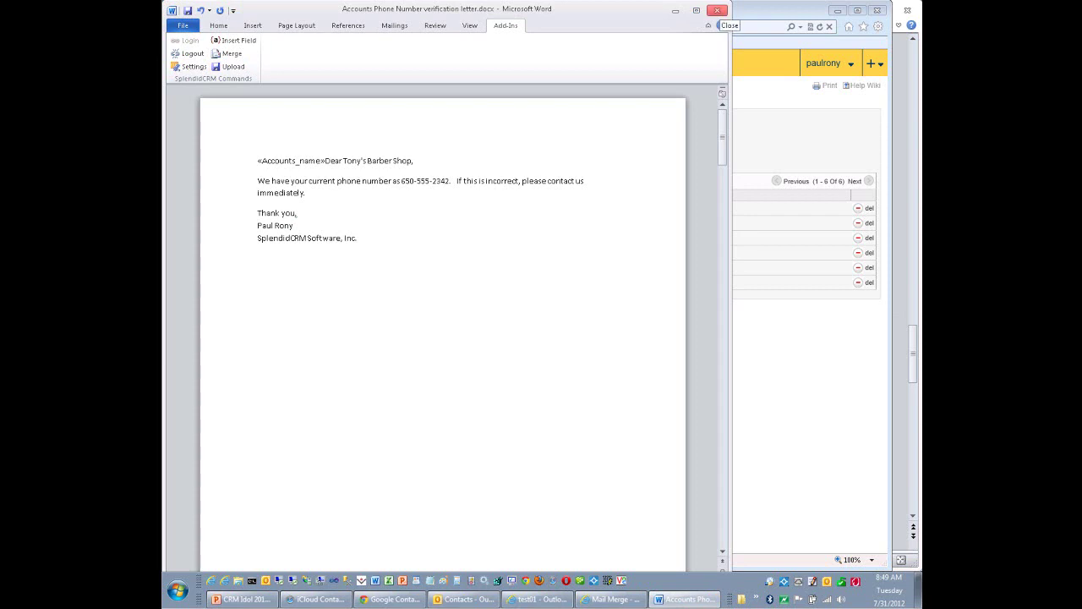
left_click(717, 10)
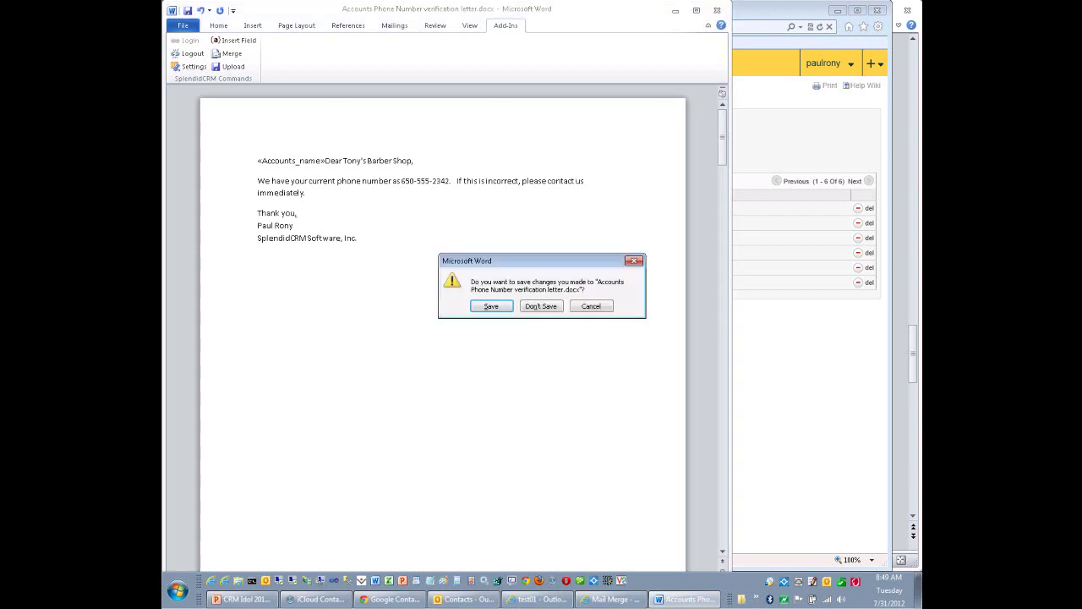
Close Word without saving, then clear the Accounts Billing State filter to list all 196 accounts.
key("Tab")
key("Return")
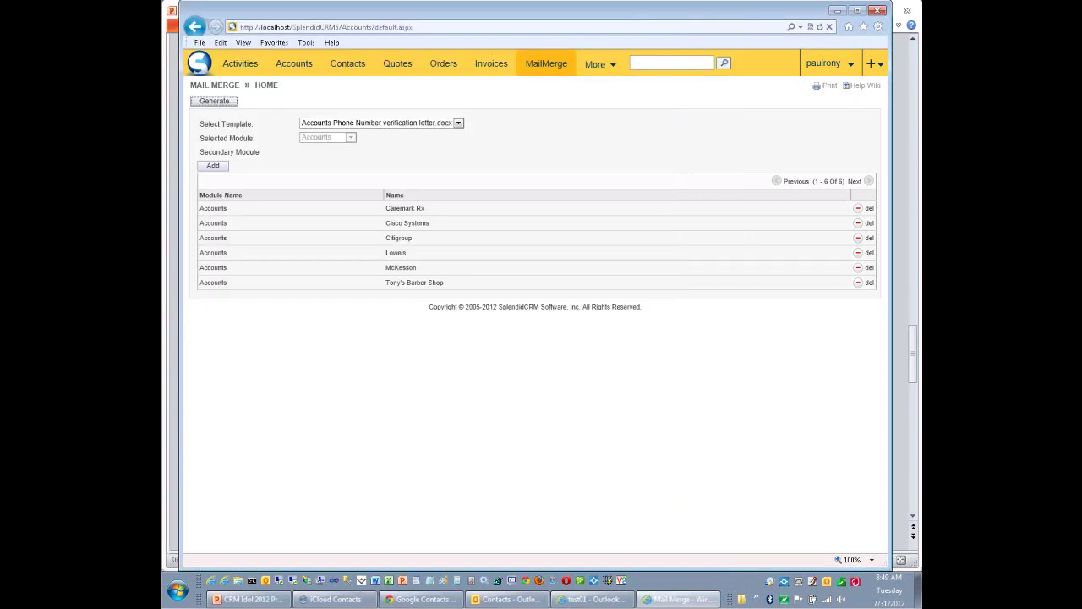
left_click(294, 64)
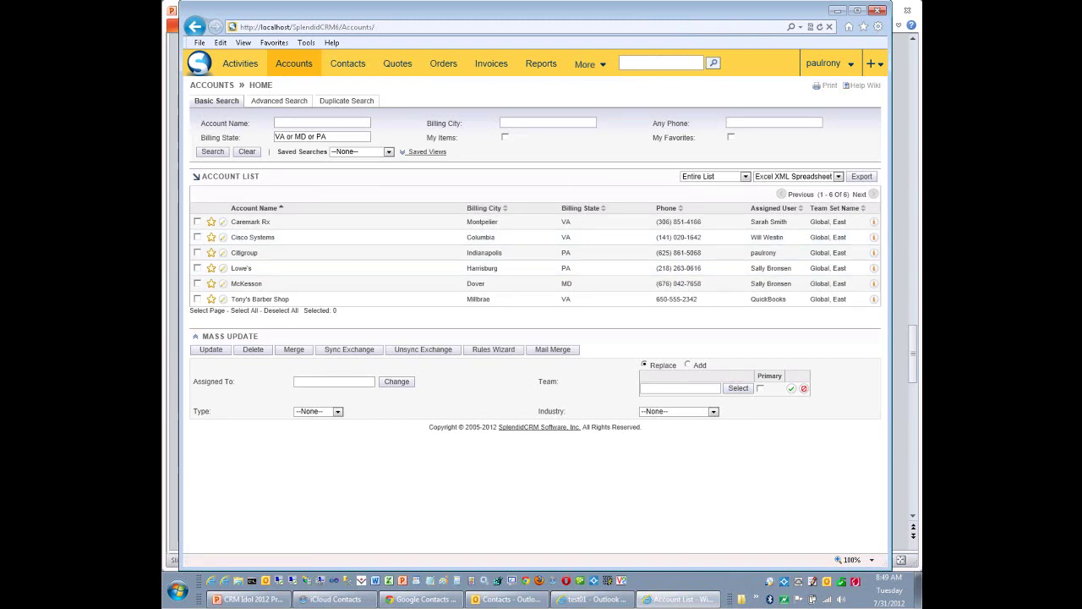
key("Return")
left_click(247, 152)
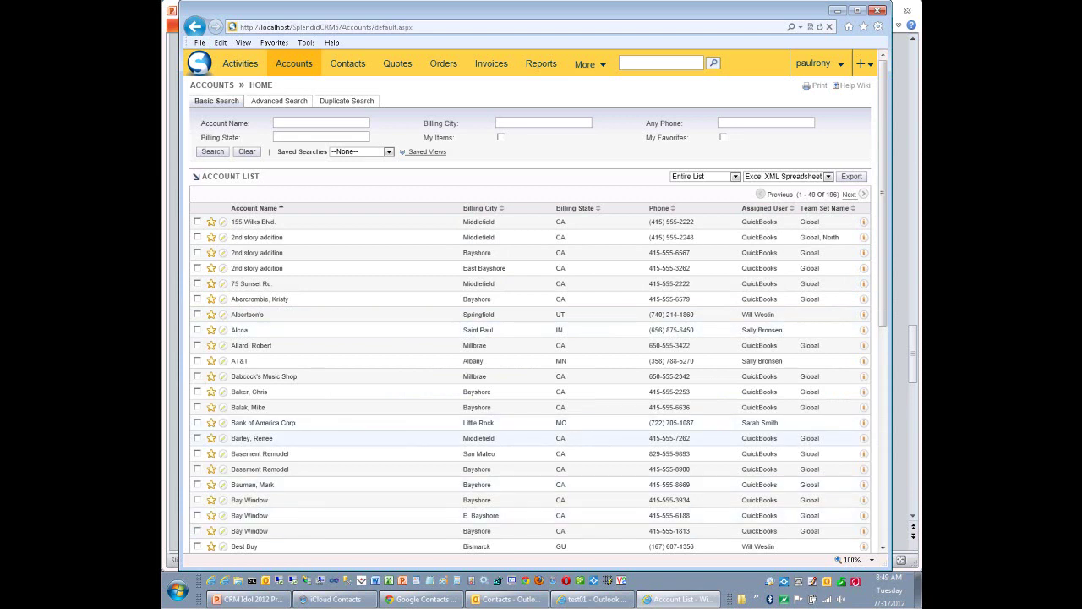
scroll(533, 339, "down", 5)
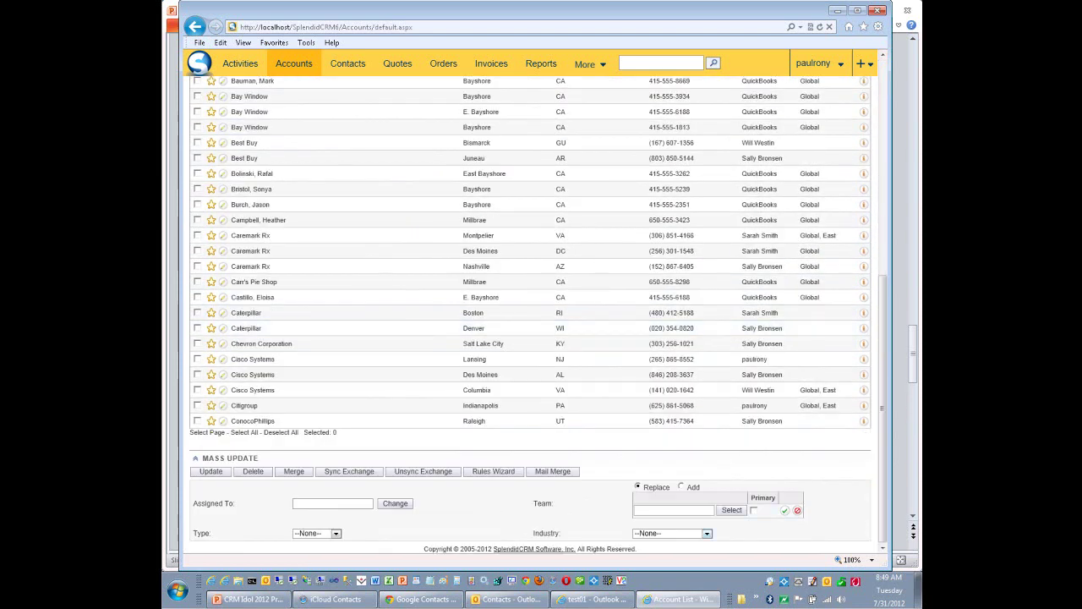
Open the saved Format Office Phone rule from the Accounts Rules Wizard and select its condition text.
left_click(493, 471)
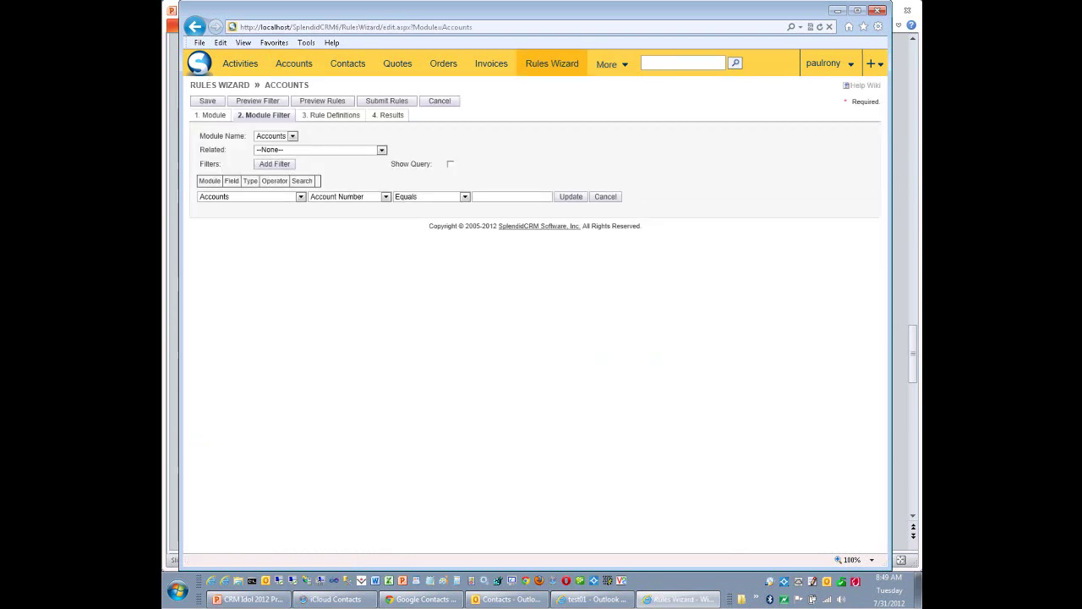
left_click(553, 63)
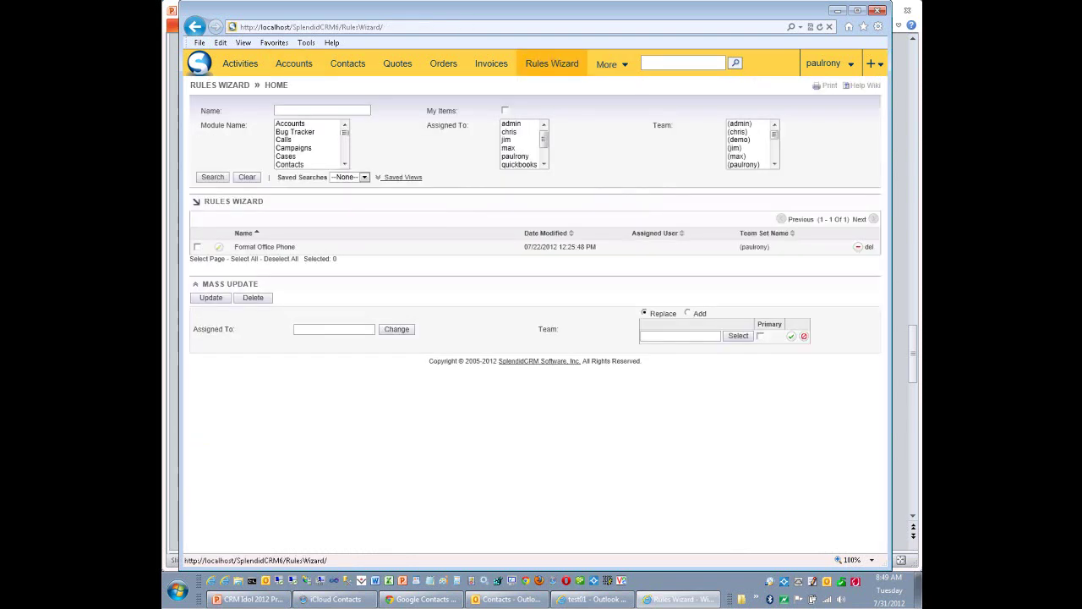
left_click(265, 246)
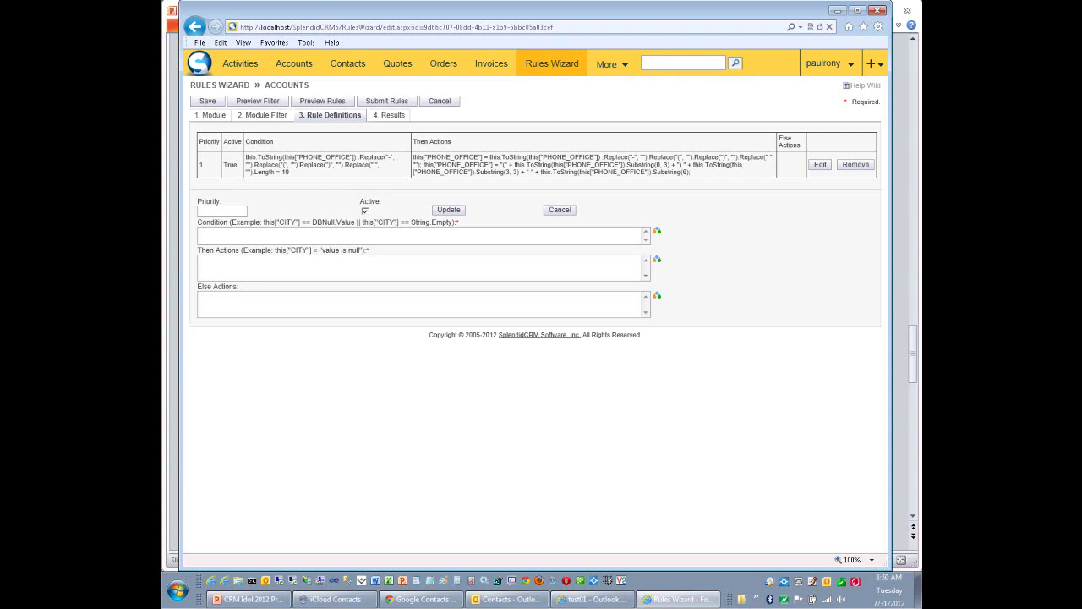
triple_click(320, 164)
left_click_drag(320, 164, 235, 143)
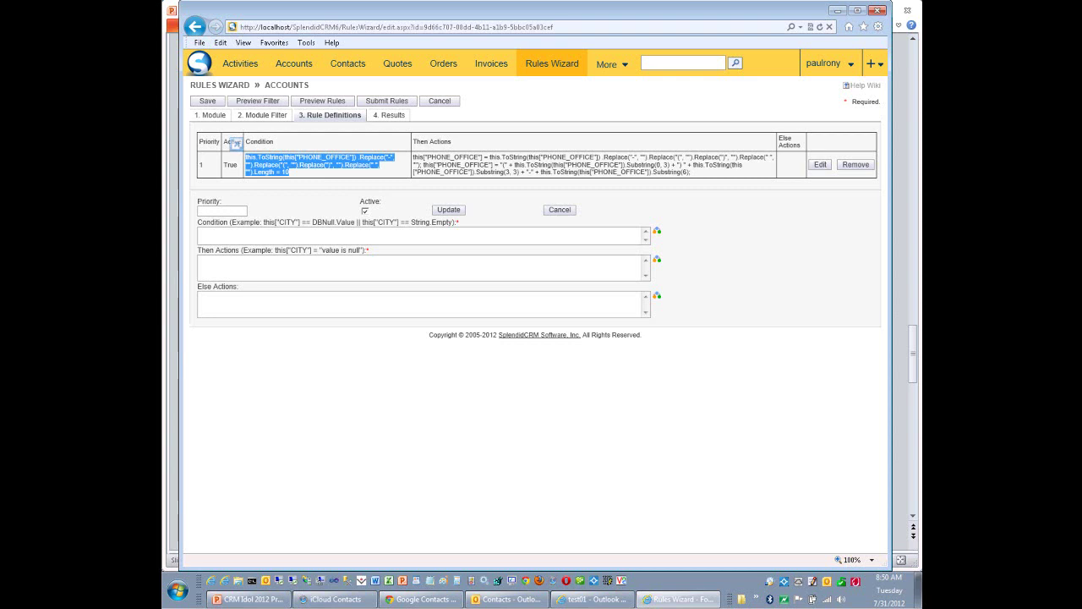
left_click_drag(235, 144, 235, 144)
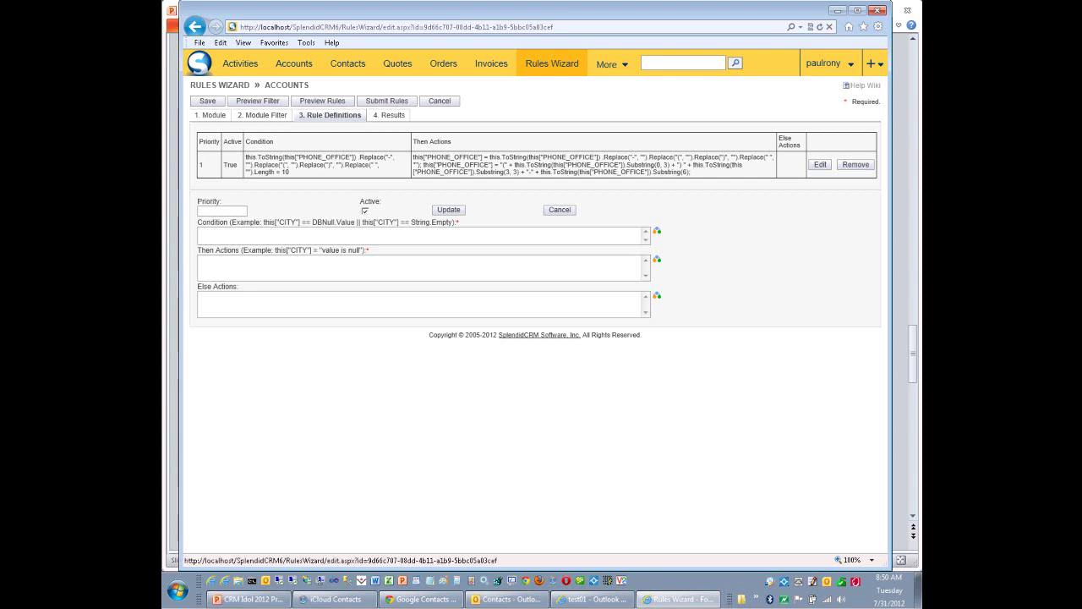
Preview the rule's filtered accounts and their phone numbers, then preview results: 196 succeeded, 0 failed.
left_click(257, 100)
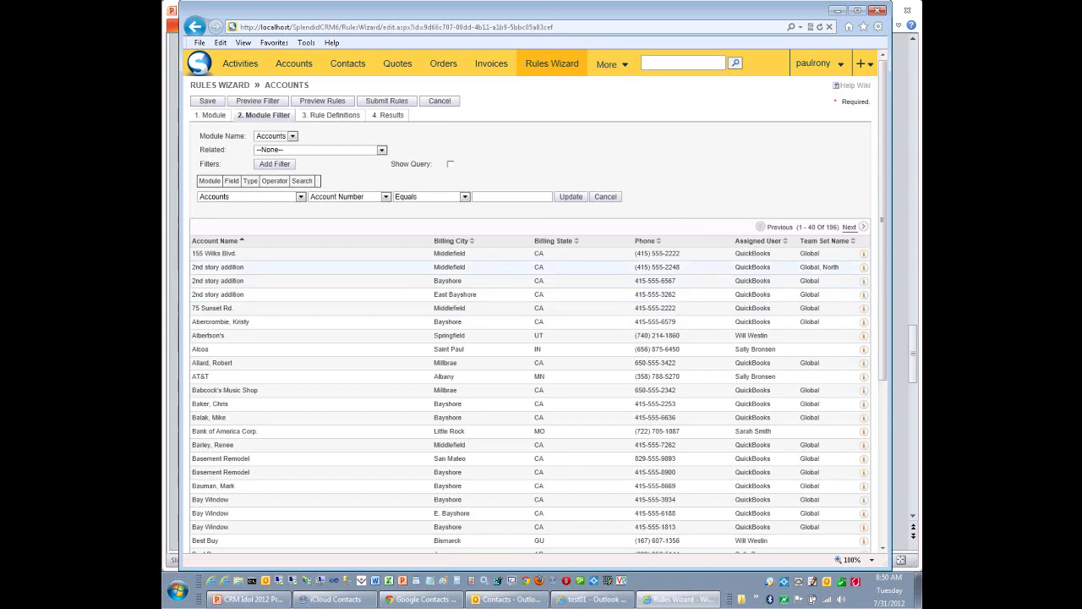
left_click_drag(194, 267, 254, 440)
left_click(224, 432)
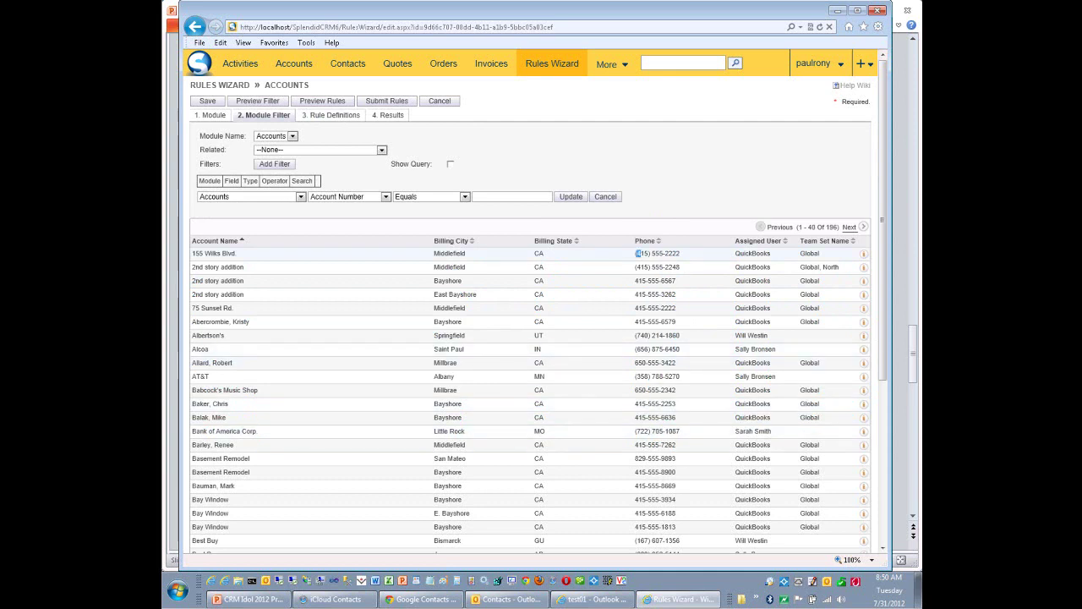
left_click_drag(639, 267, 220, 282)
left_click(220, 281)
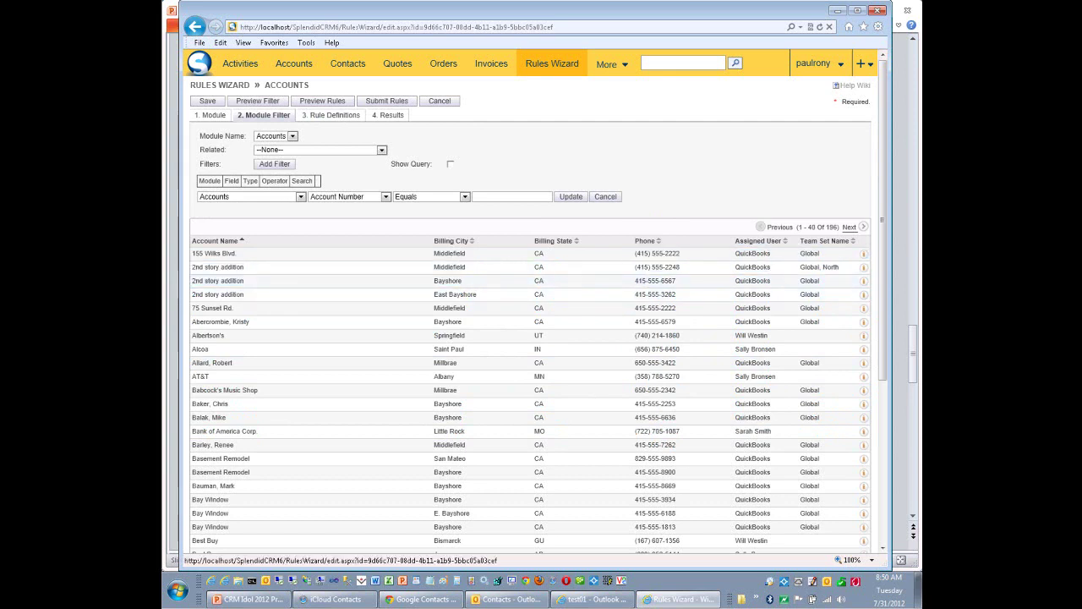
left_click(322, 101)
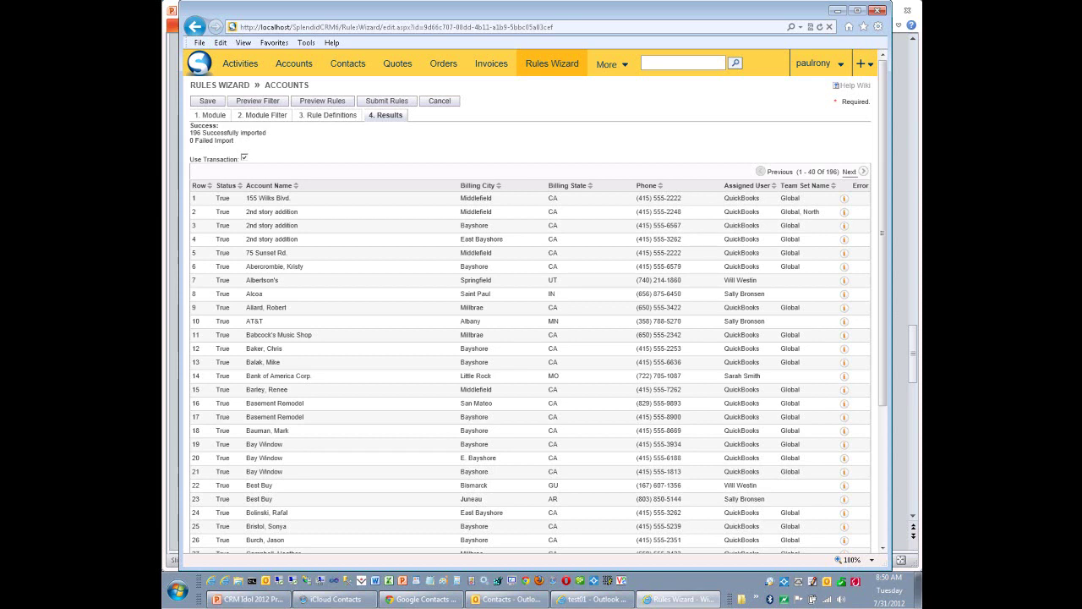
Open the 2nd story addition account from the filter list and start editing it.
left_click(263, 115)
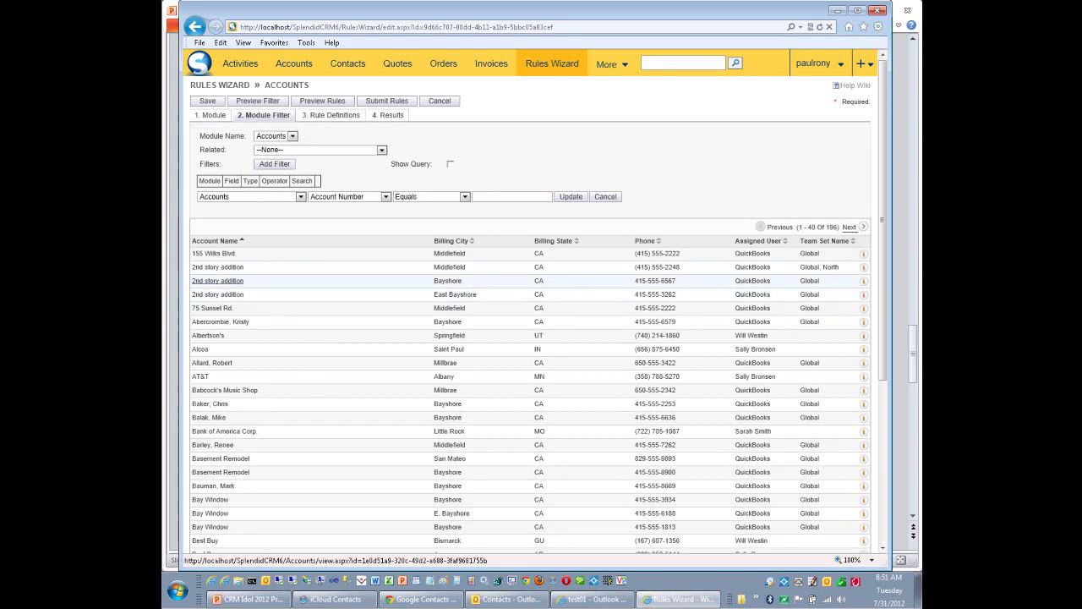
left_click(217, 281)
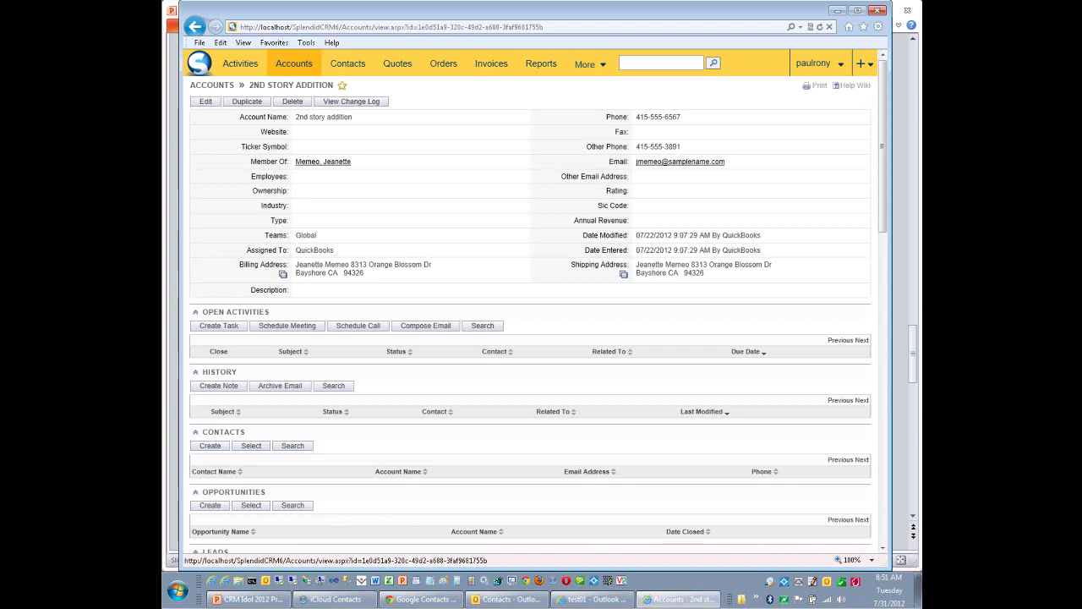
left_click(206, 101)
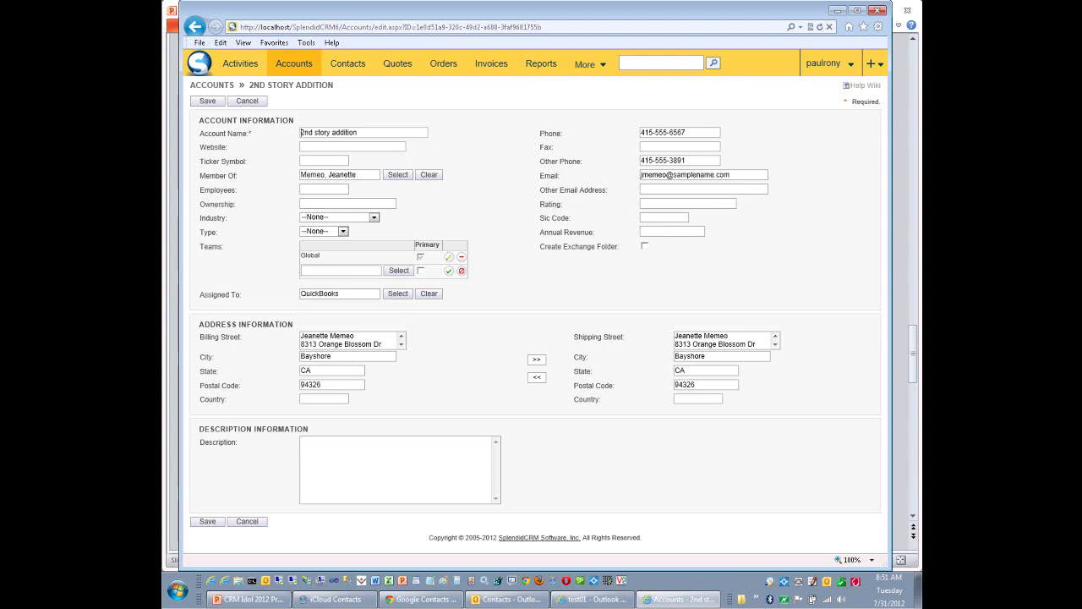
triple_click(662, 133)
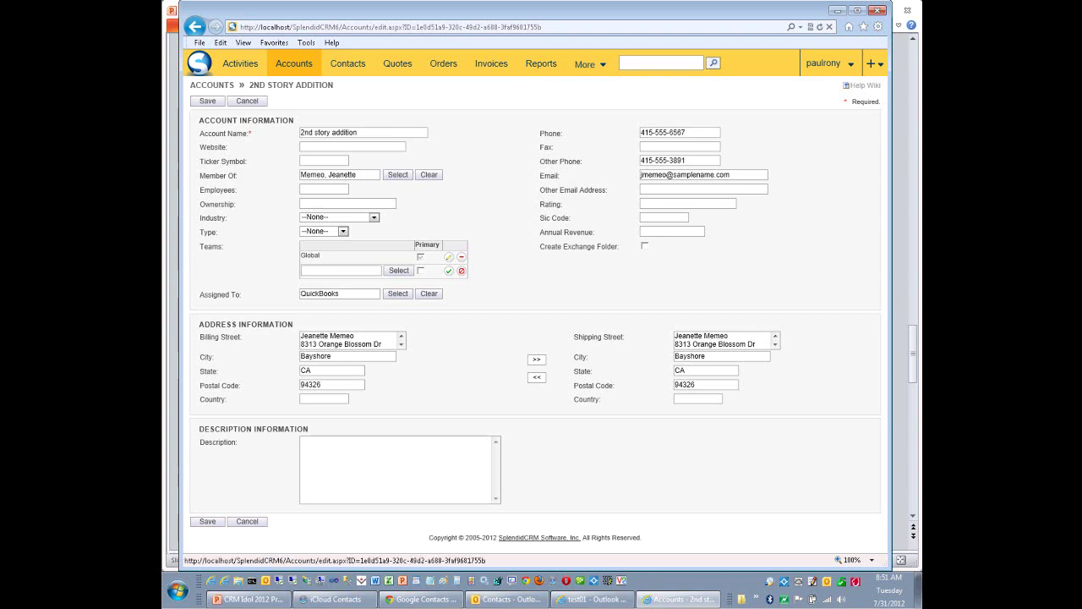
left_click(207, 101)
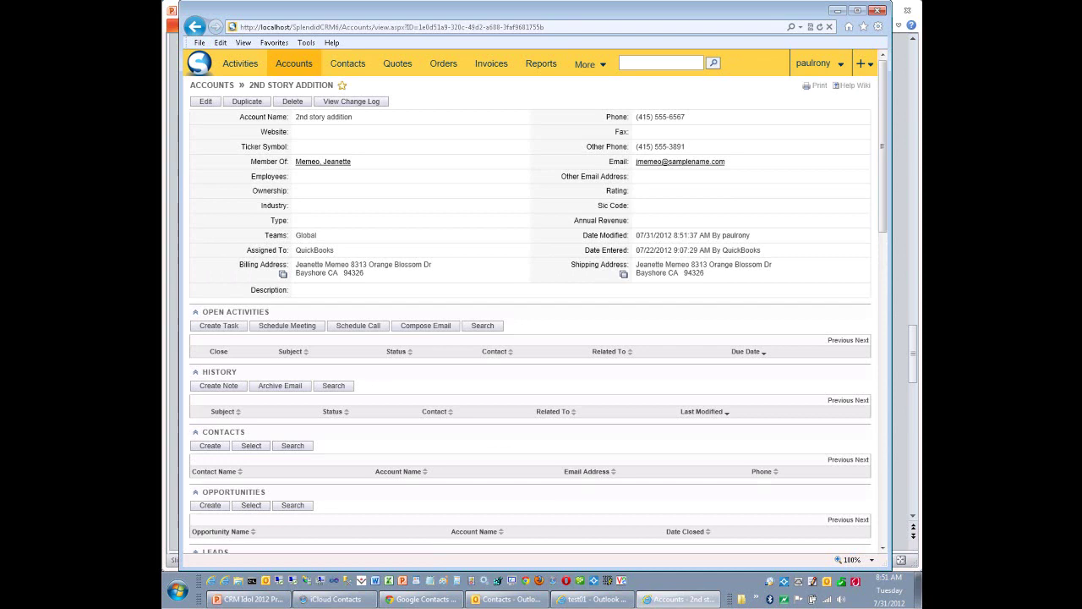
left_click_drag(686, 117, 621, 105)
left_click(621, 106)
left_click_drag(686, 146, 636, 146)
left_click(625, 134)
Add the East team to the 2nd story addition account alongside Global and save it.
left_click(206, 100)
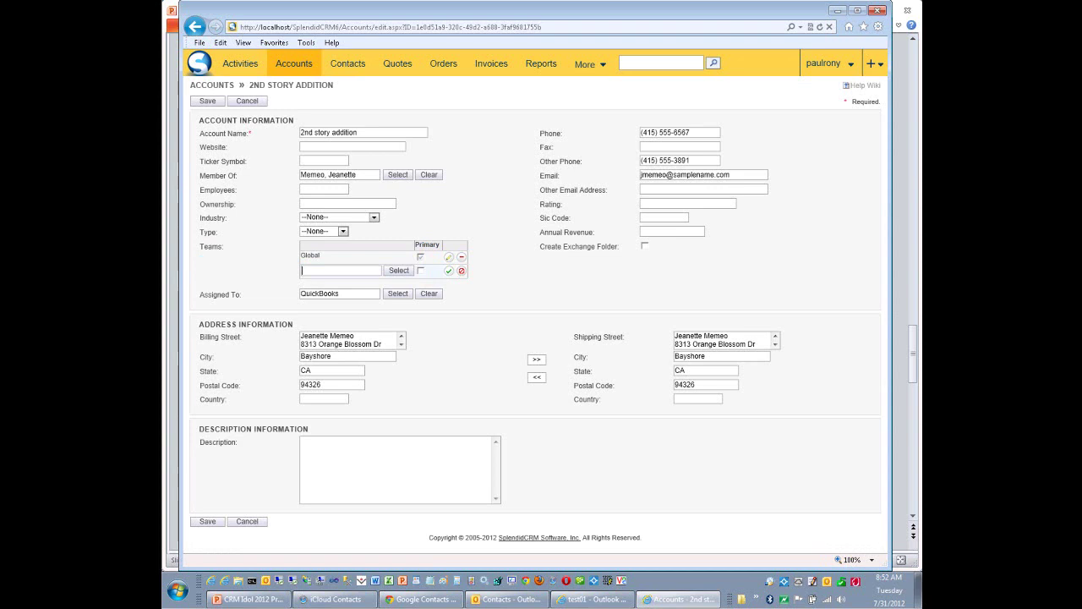
type("east")
key("Return")
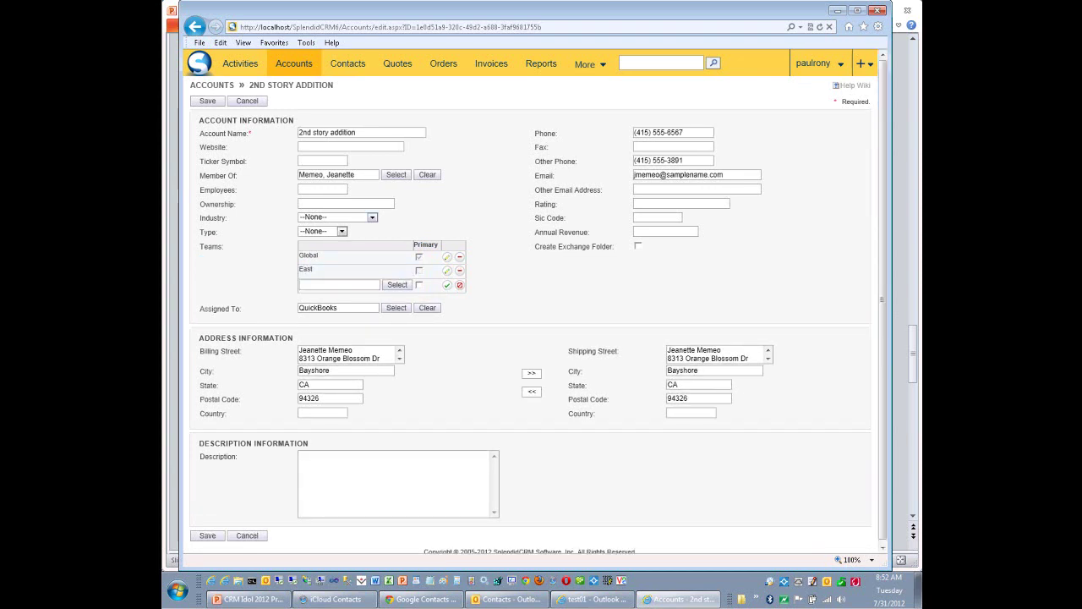
left_click(207, 101)
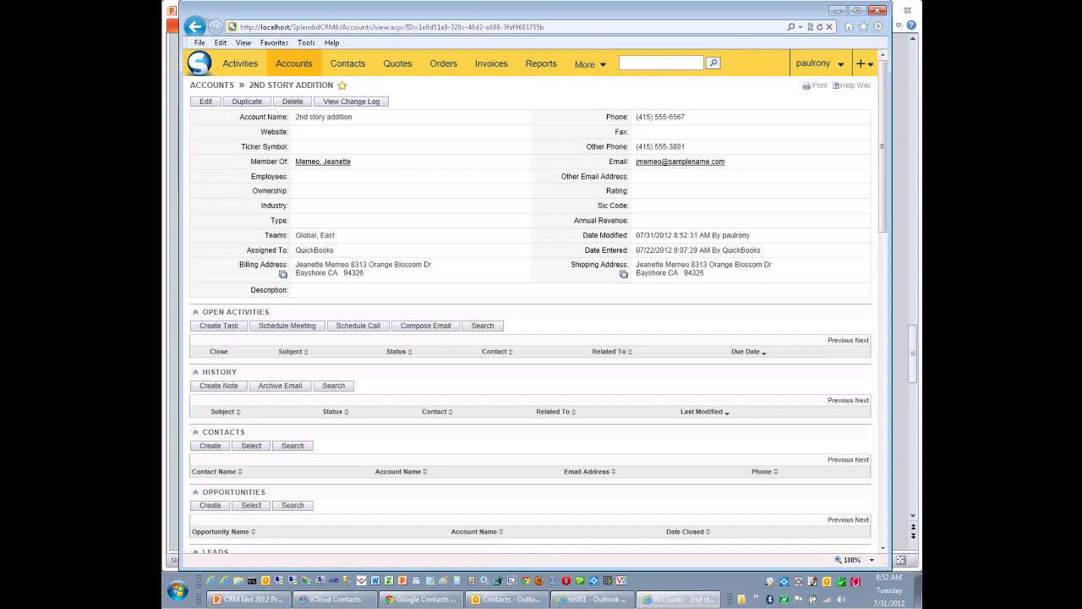
left_click_drag(597, 205, 629, 206)
left_click(629, 207)
left_click(288, 326)
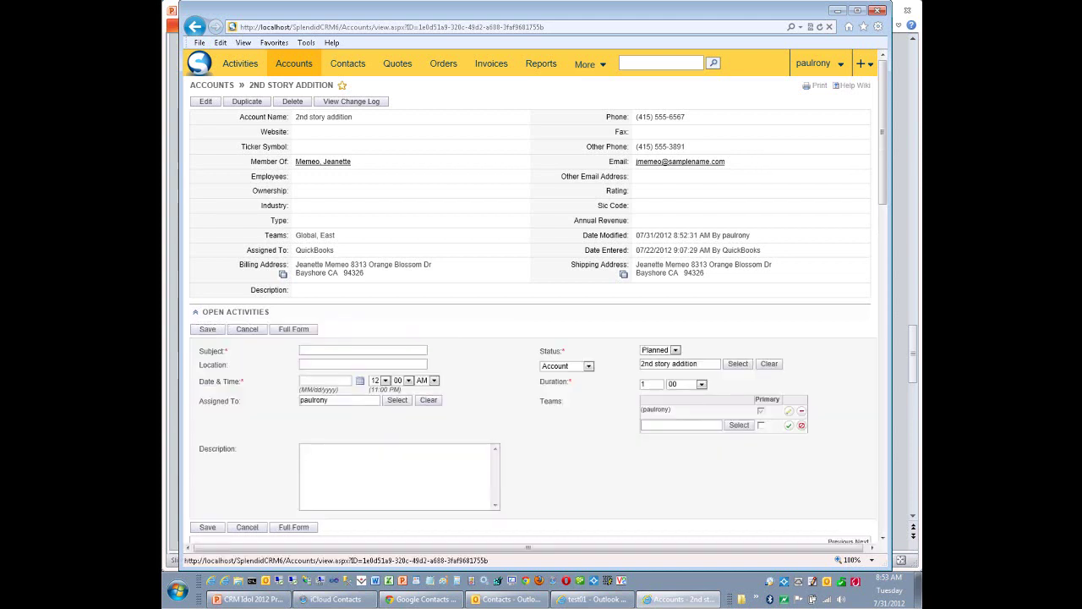
left_click(247, 329)
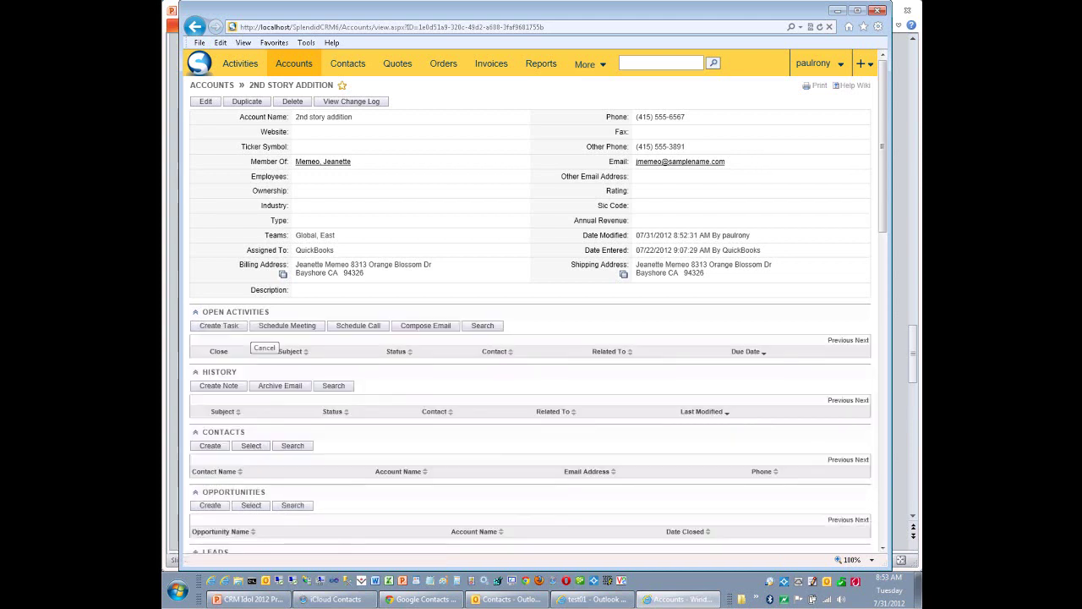
left_click(210, 446)
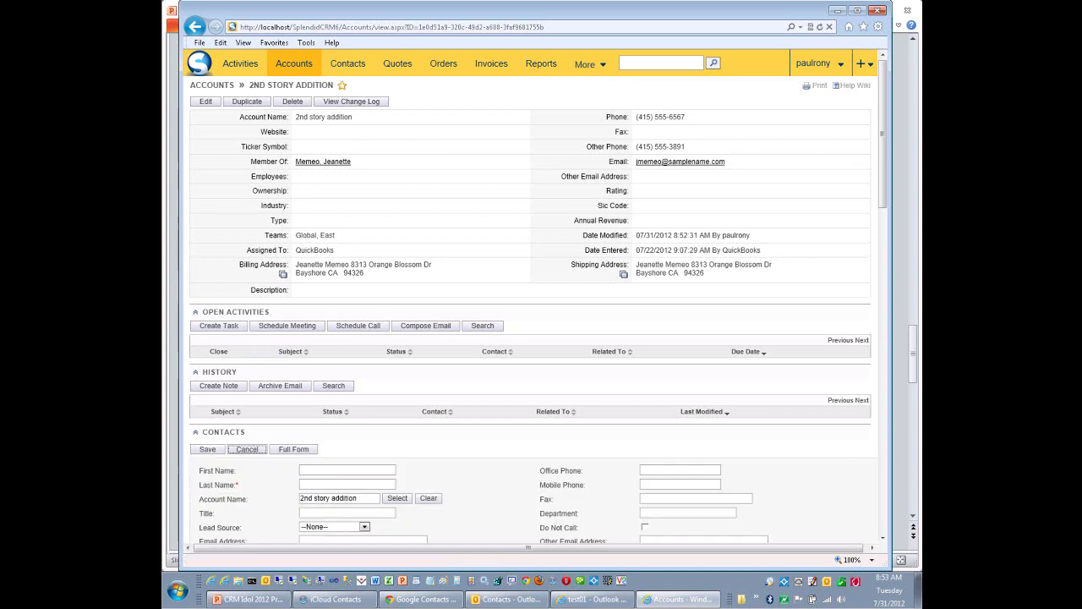
left_click(247, 450)
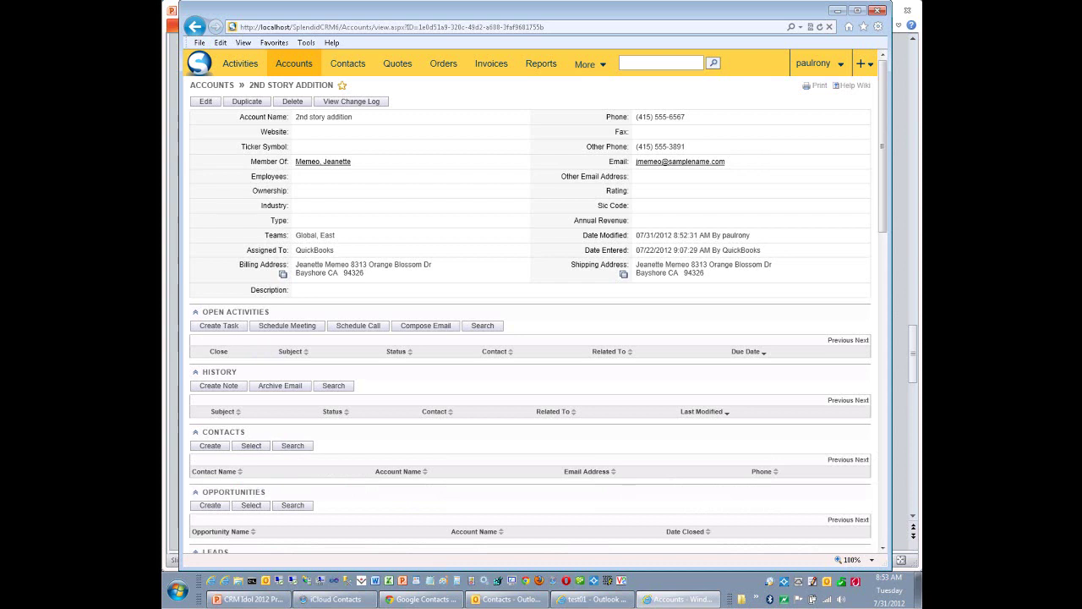
Open the Contacts Import wizard from the Contacts tab's dropdown.
mouse_move(348, 63)
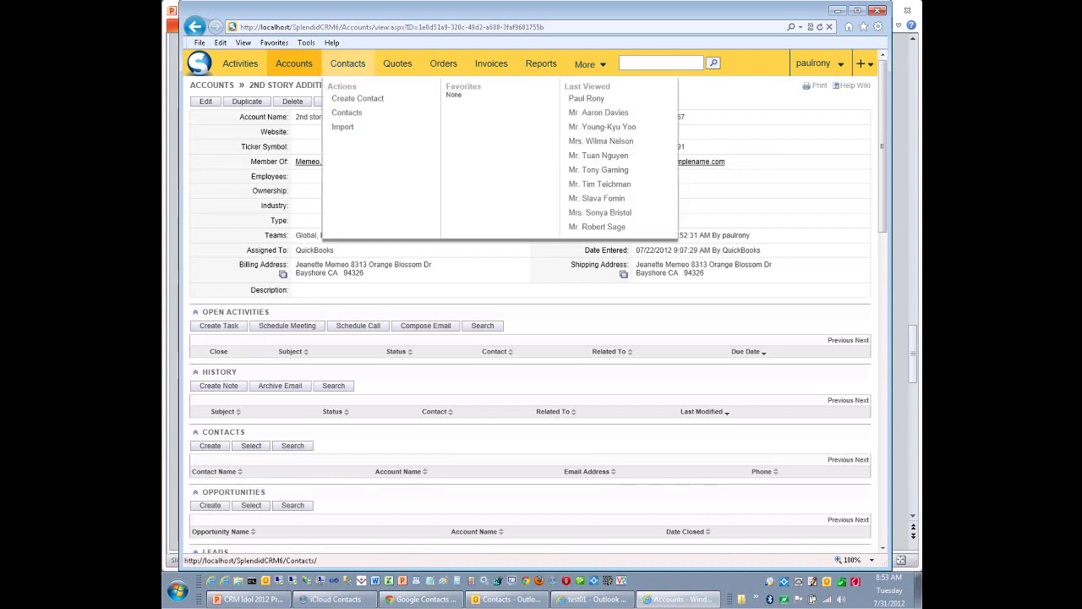
left_click(342, 127)
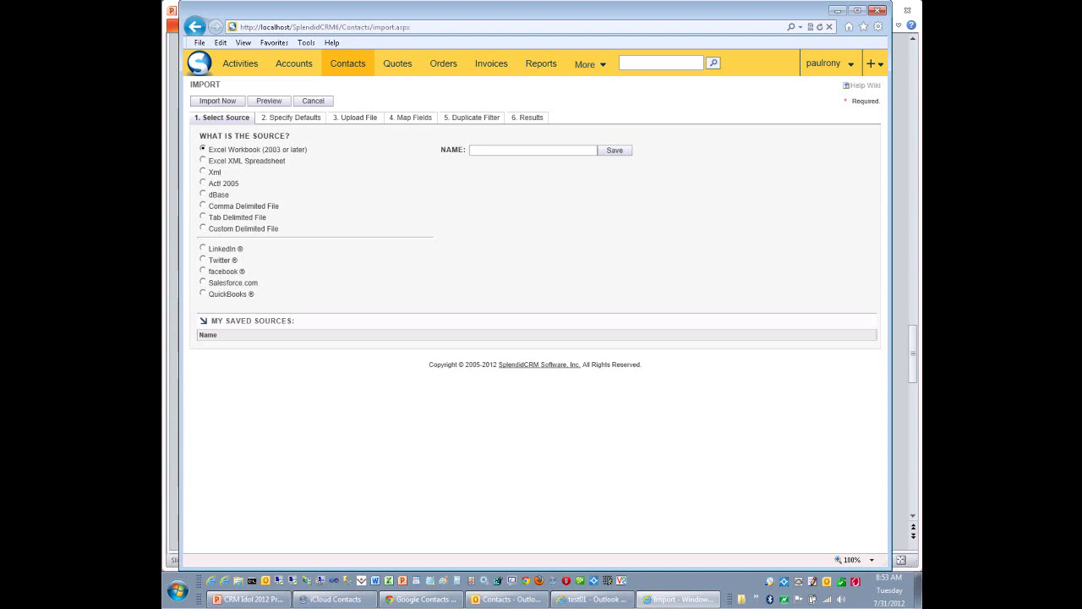
Choose LinkedIn as the import source and connect to retrieve its connections.
left_click(203, 247)
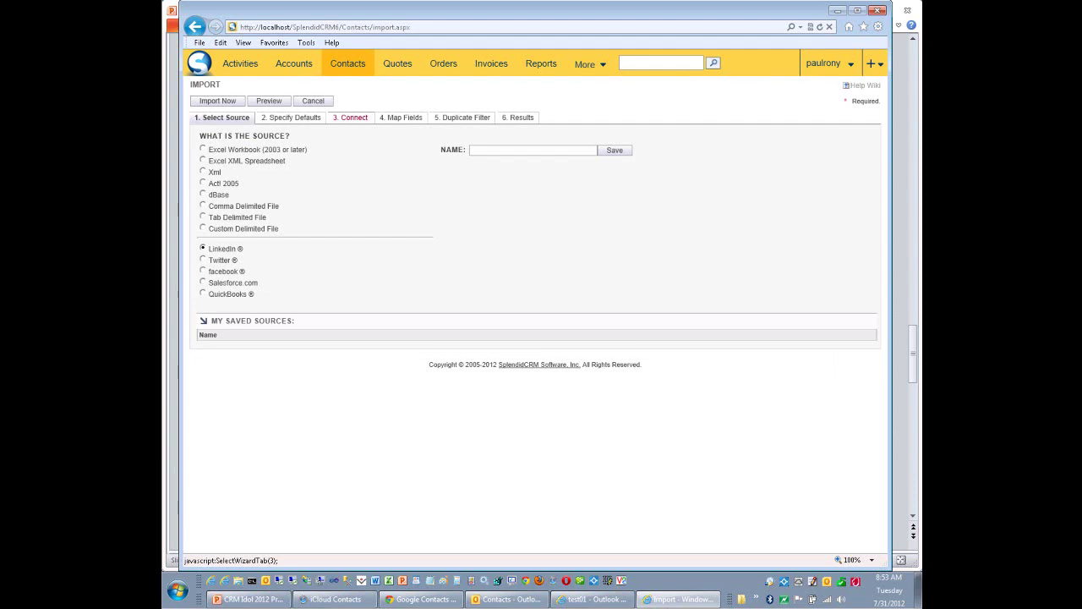
left_click(350, 118)
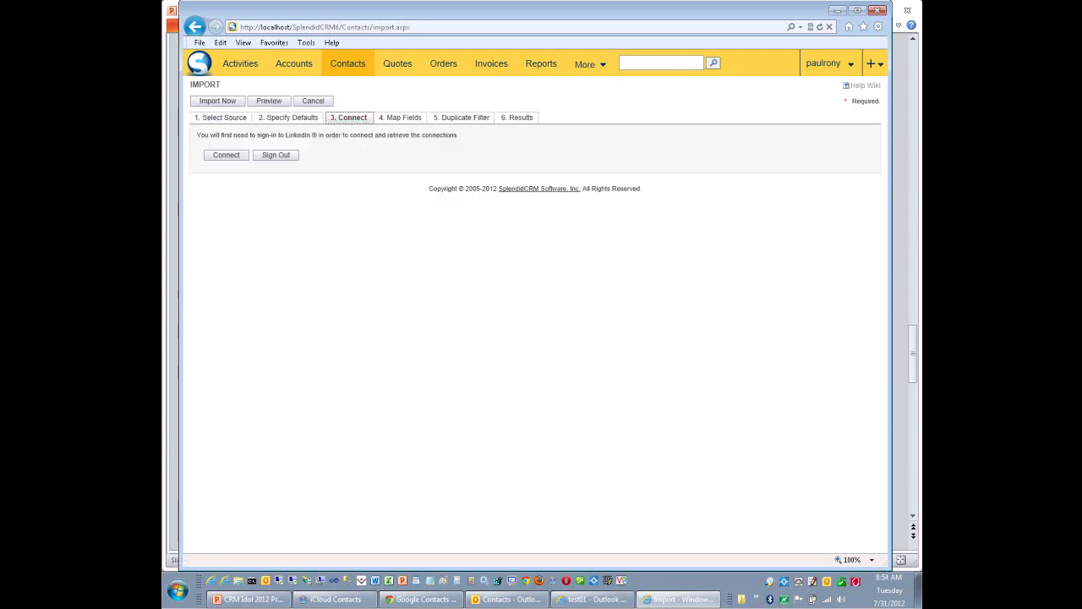
left_click(226, 154)
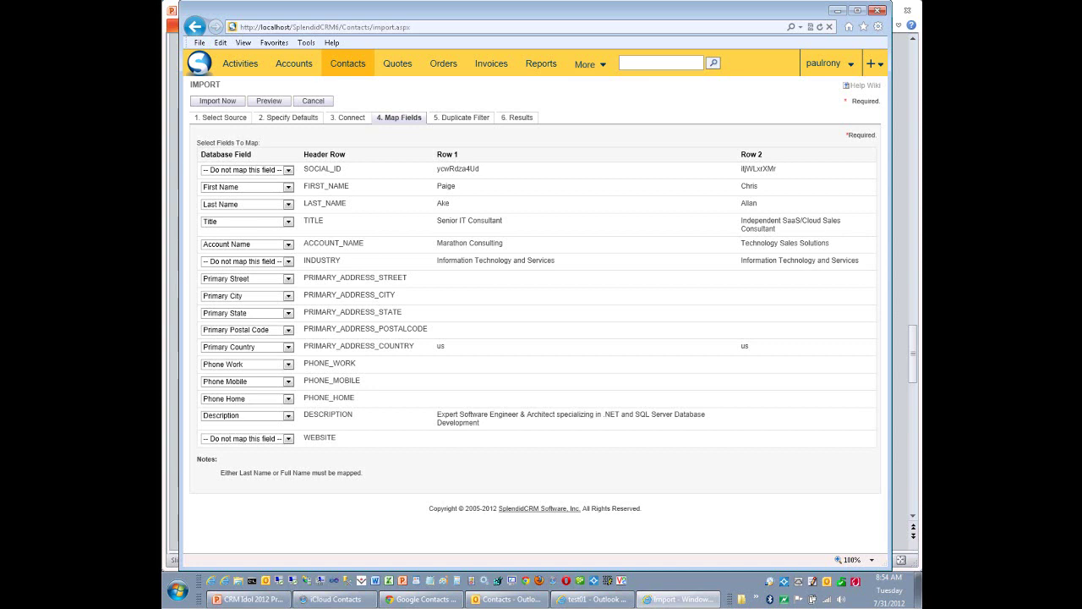
Preview the LinkedIn import: 117 contacts imported, 0 duplicates ignored, 0 failed.
left_click(269, 101)
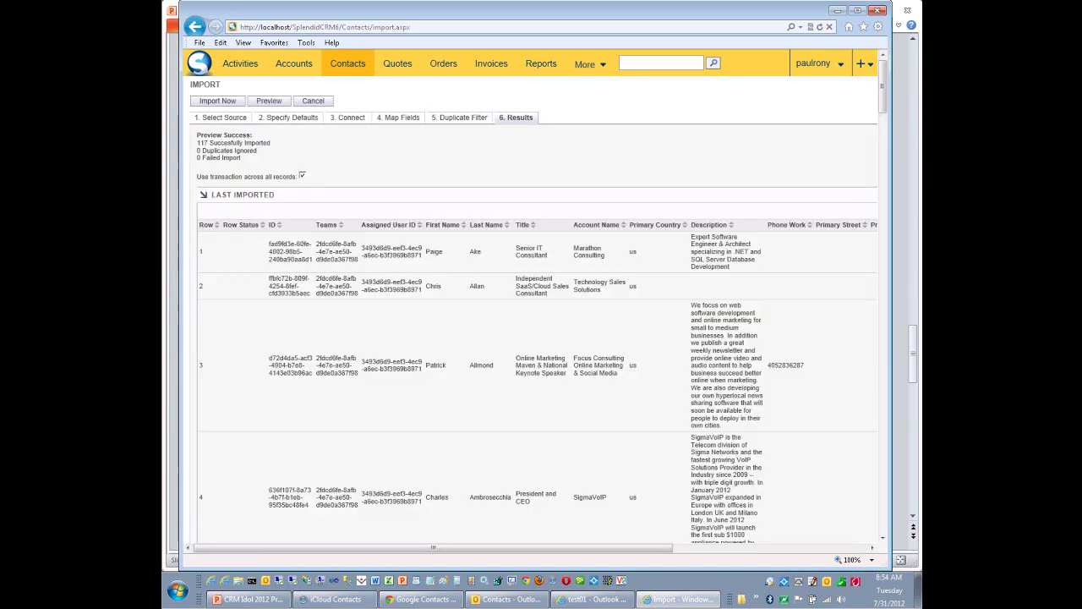
Switch the import source to Twitter, connect, and preview 21 contacts imported successfully.
left_click(222, 117)
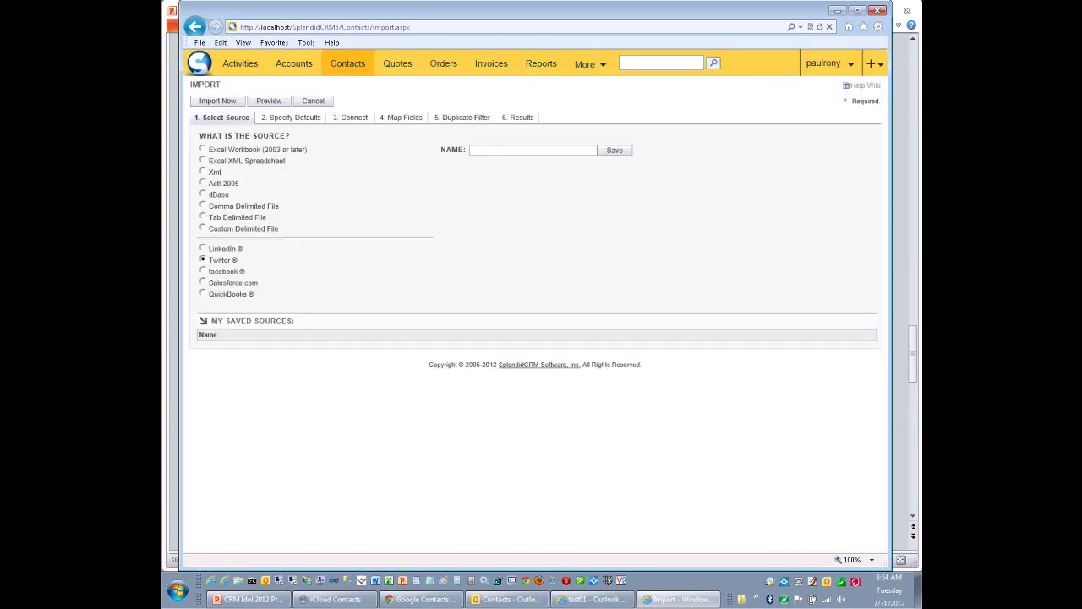
left_click(350, 118)
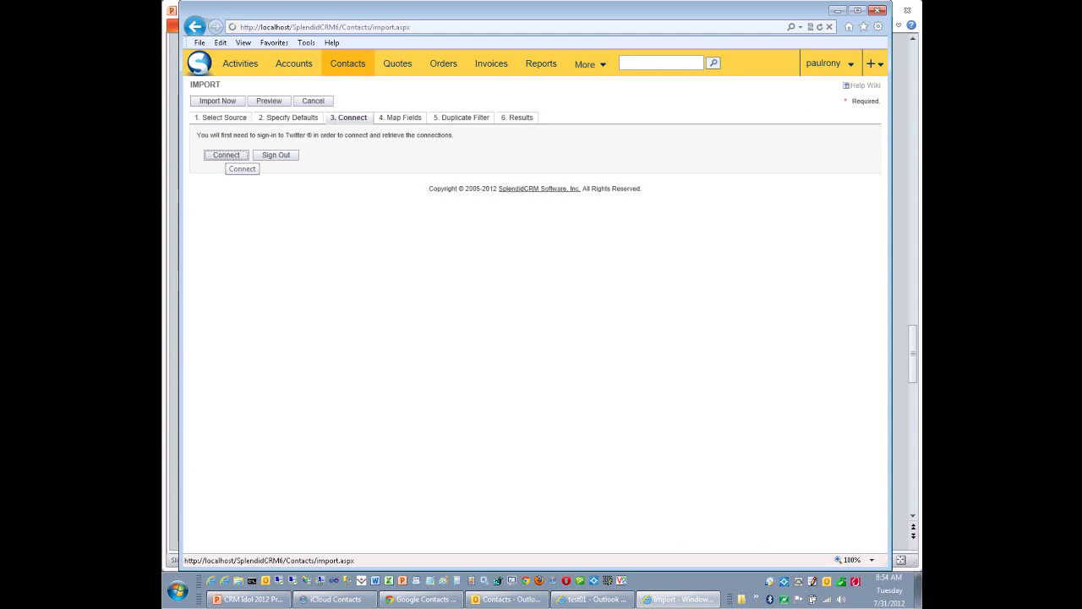
left_click(226, 155)
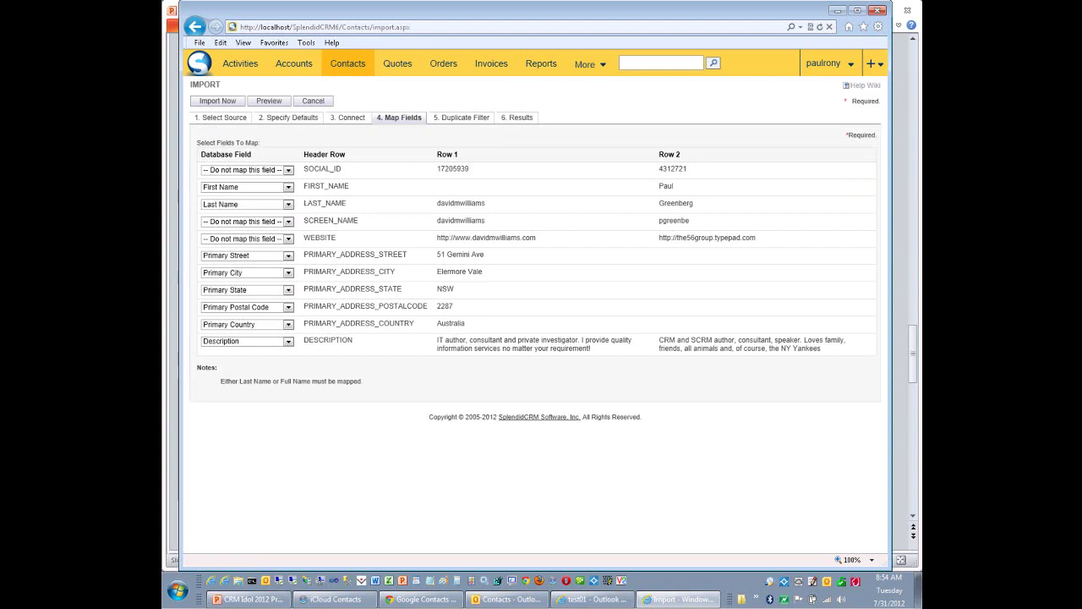
left_click(221, 117)
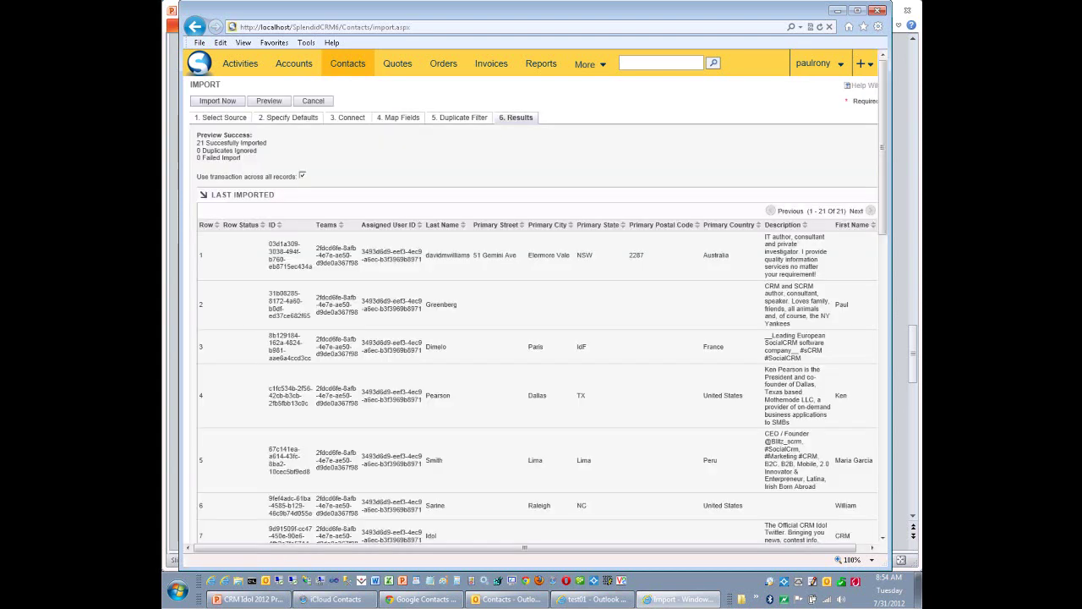
Back on the source choice, try Act! 2005 and facebook, then select Salesforce.com.
left_click(222, 117)
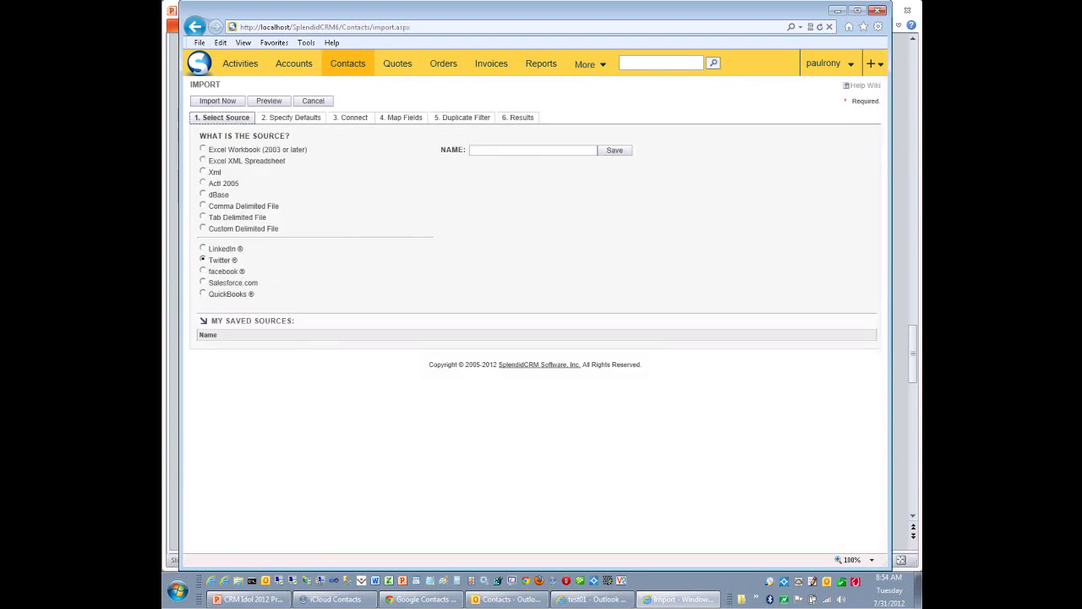
left_click(203, 182)
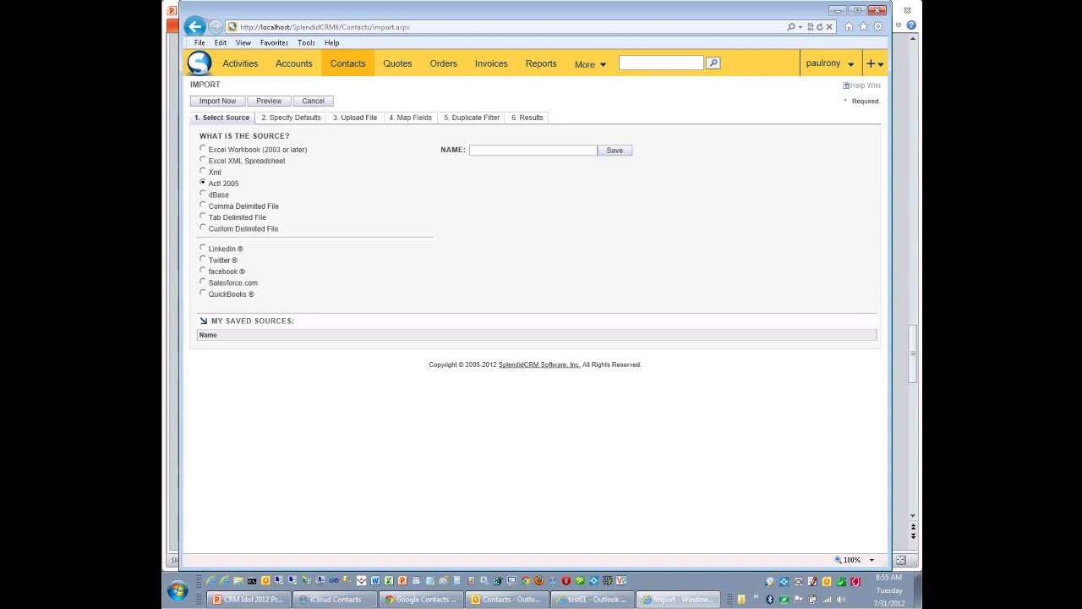
left_click(202, 271)
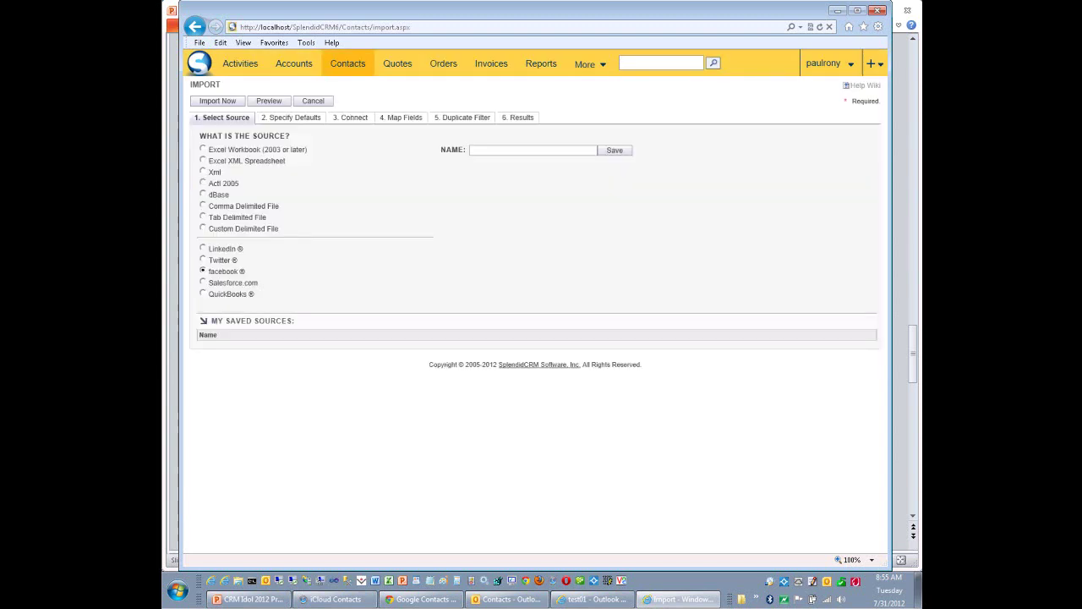
left_click(202, 282)
Select QuickBooks as the import source and attempt the connection on the Connect step.
left_click(203, 293)
left_click(348, 117)
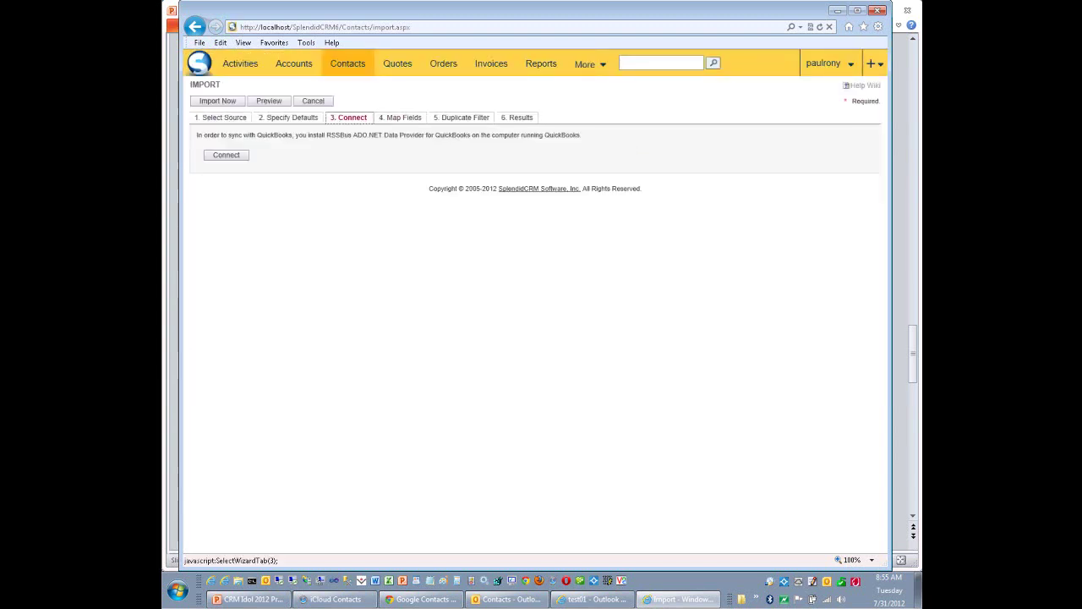
left_click(226, 155)
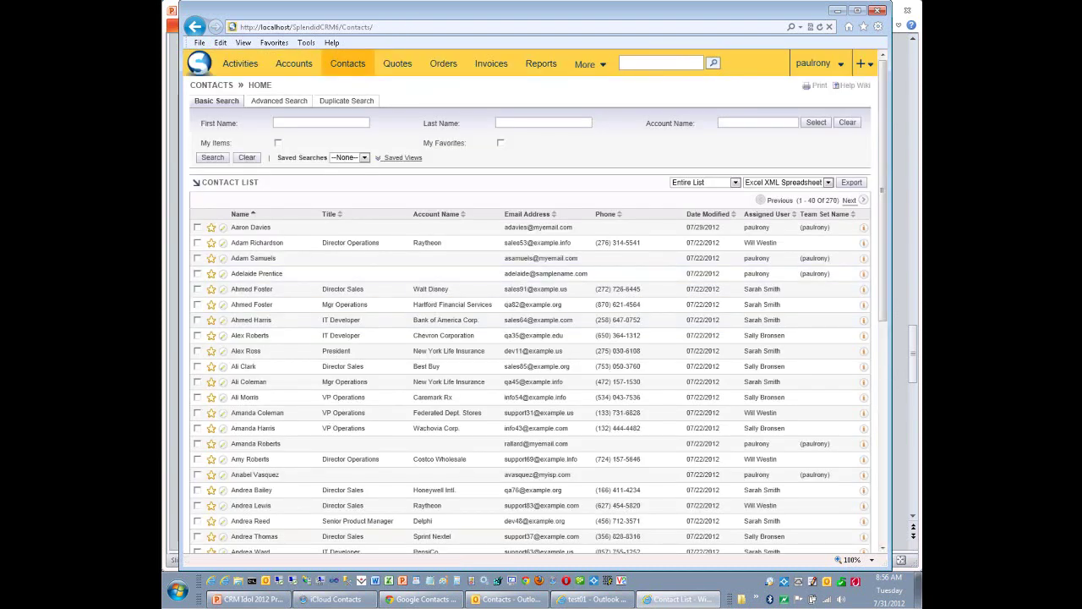
Open My Account from the user menu and review its Google Apps and iCloud sync settings.
left_click(813, 63)
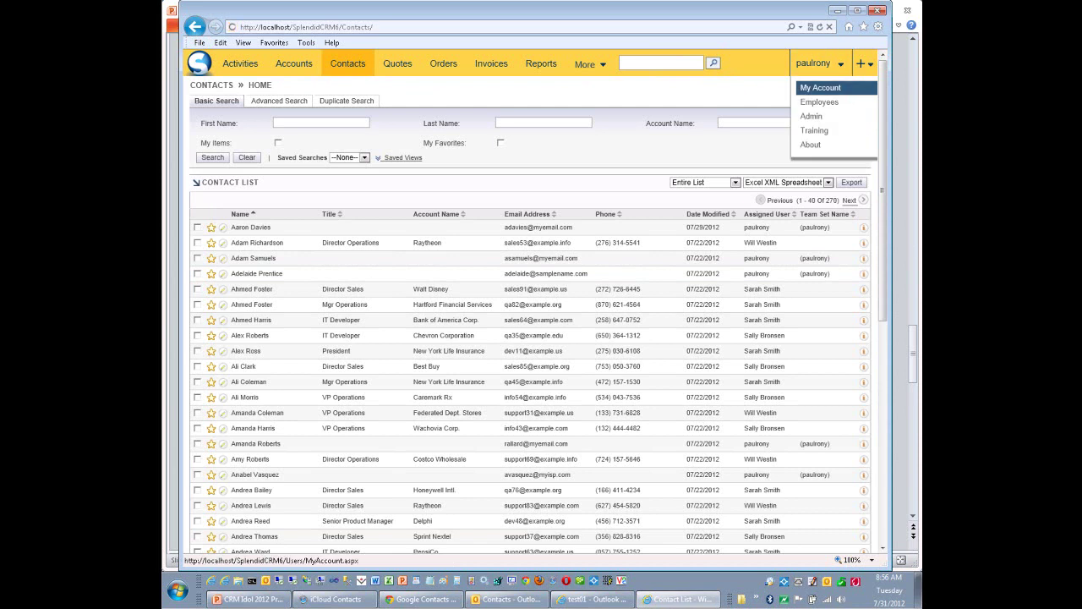
left_click(820, 88)
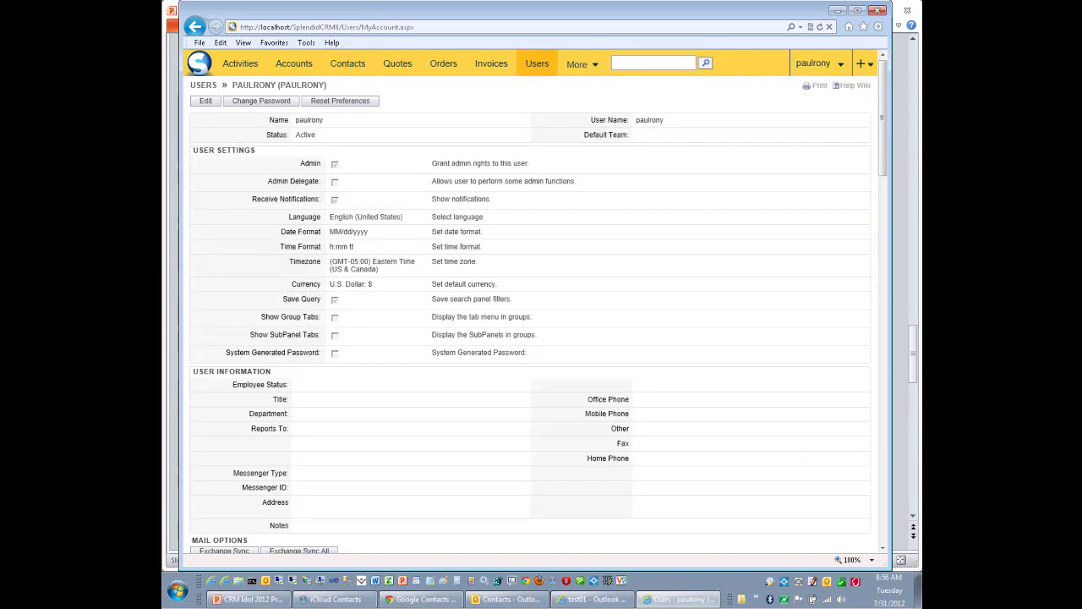
scroll(533, 313, "down", 3)
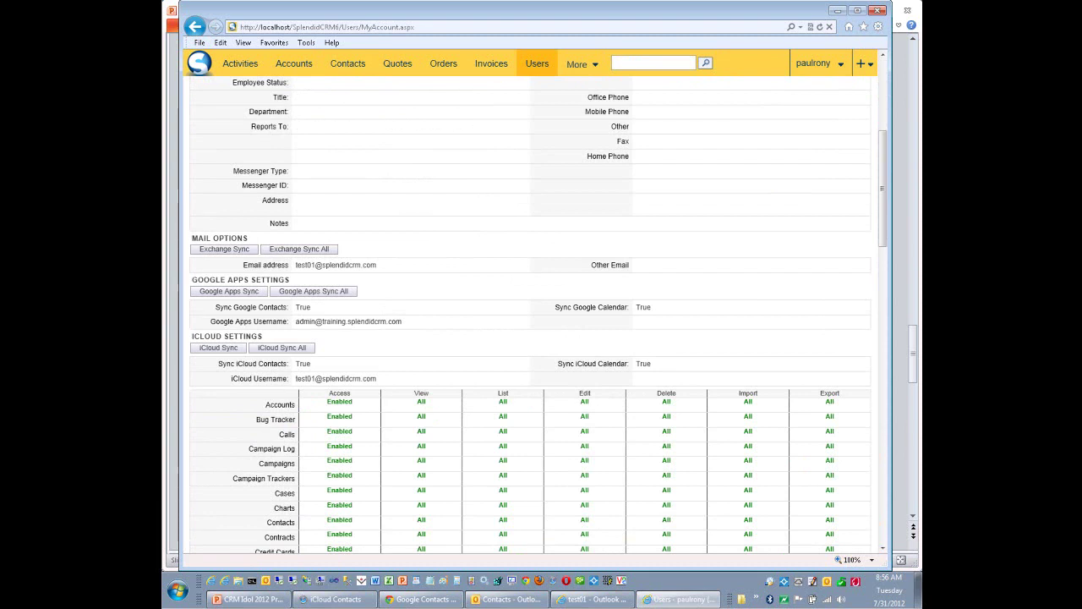
scroll(531, 313, "up", 5)
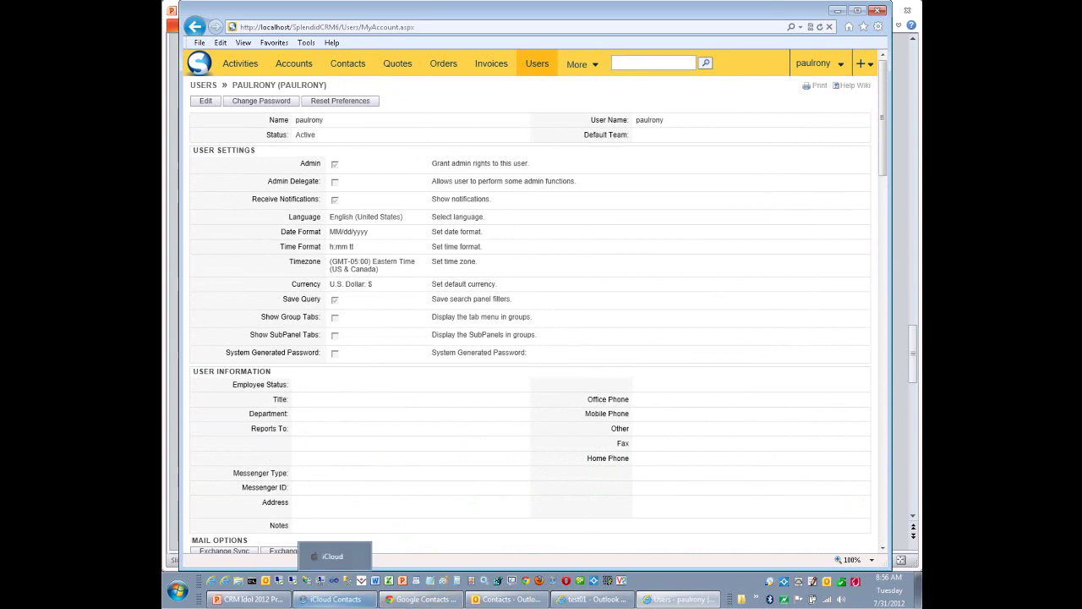
Review the synced contact card in iCloud Contacts, then open iCloud Calendar.
left_click(336, 599)
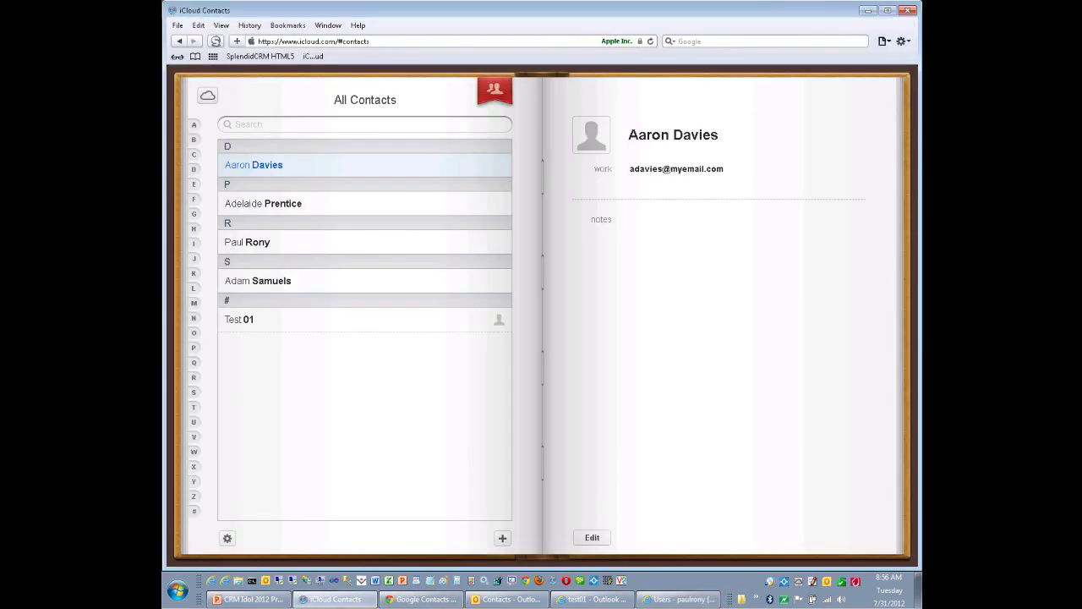
left_click(630, 219)
left_click(208, 94)
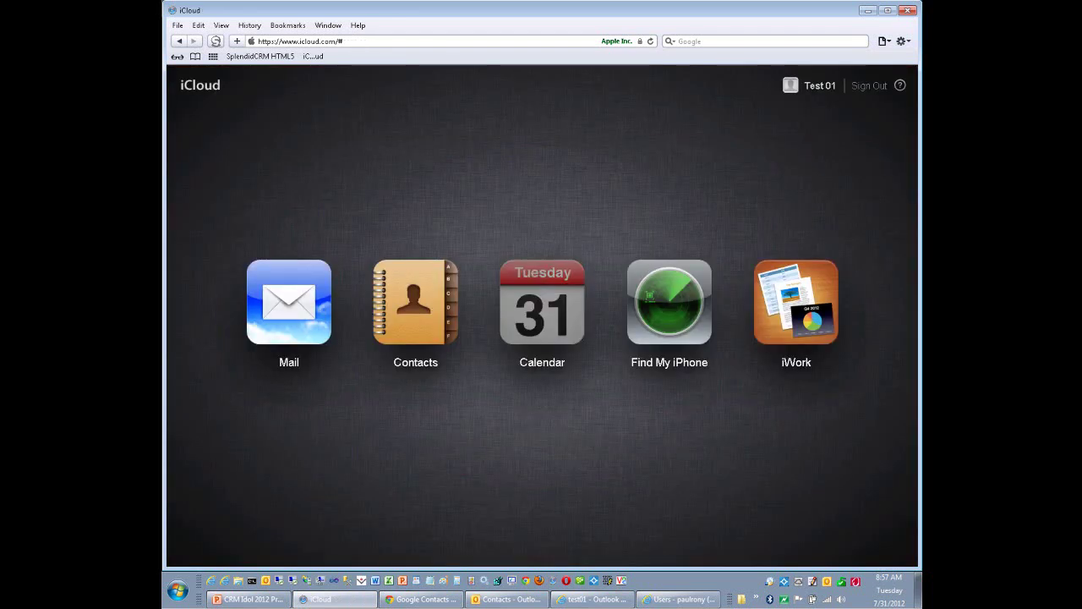
left_click(541, 302)
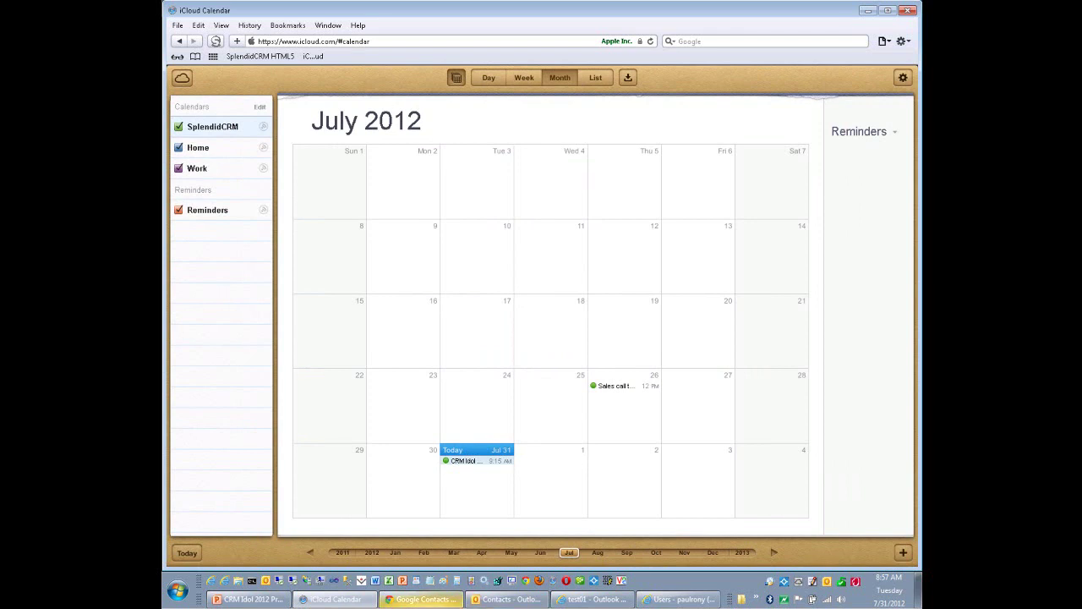
Check the five synced contacts in Google Contacts, open Google Calendar, then bring up Outlook contacts.
left_click(423, 598)
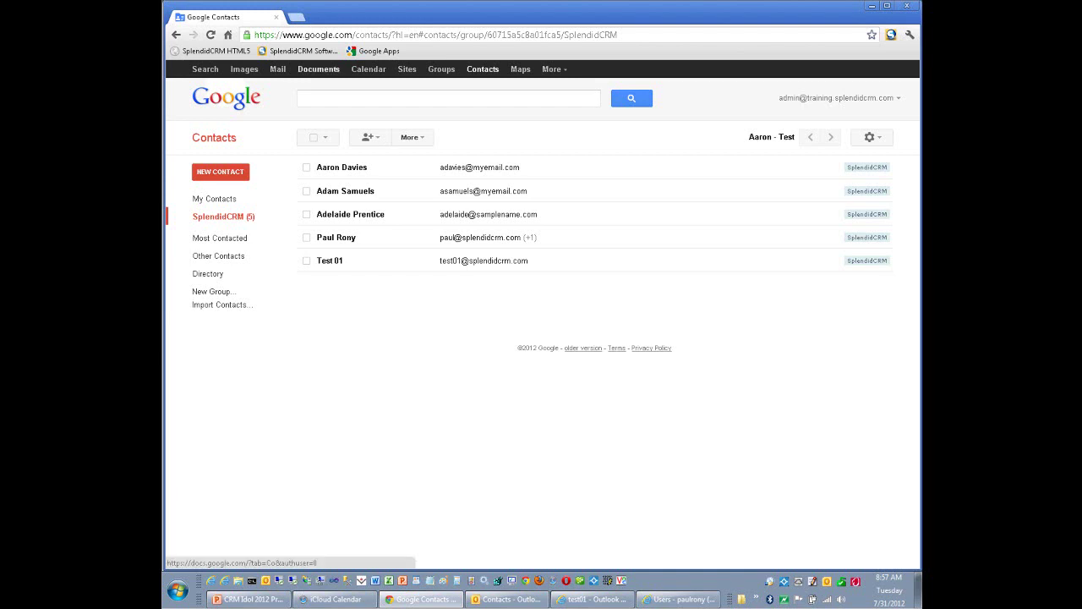
left_click(369, 69)
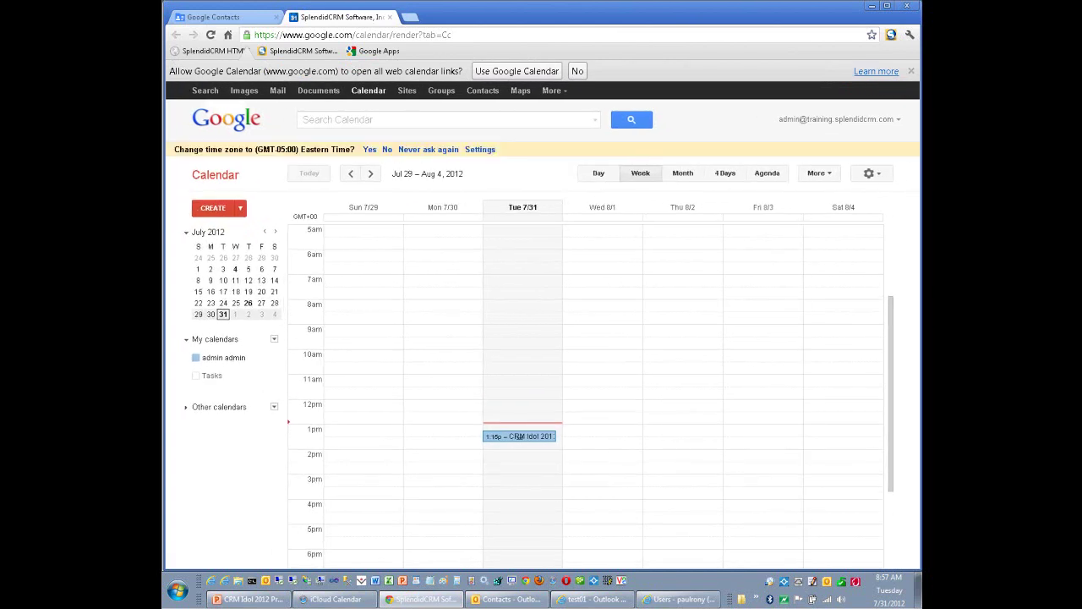
left_click(508, 598)
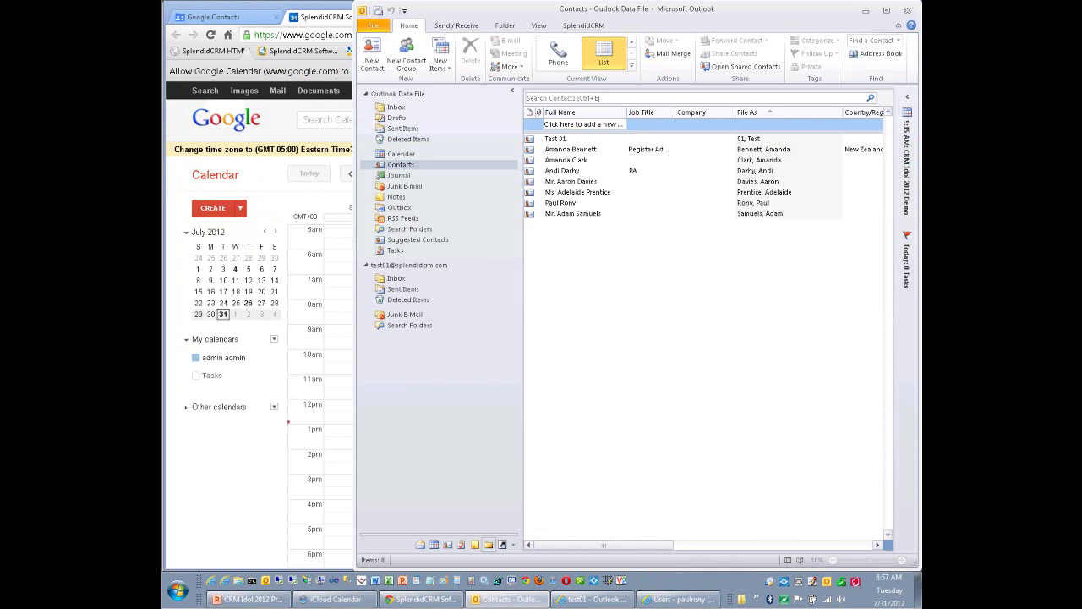
View Outlook's July 2012 calendar, then bring the Outlook Web Access window forward.
key("ctrl+2")
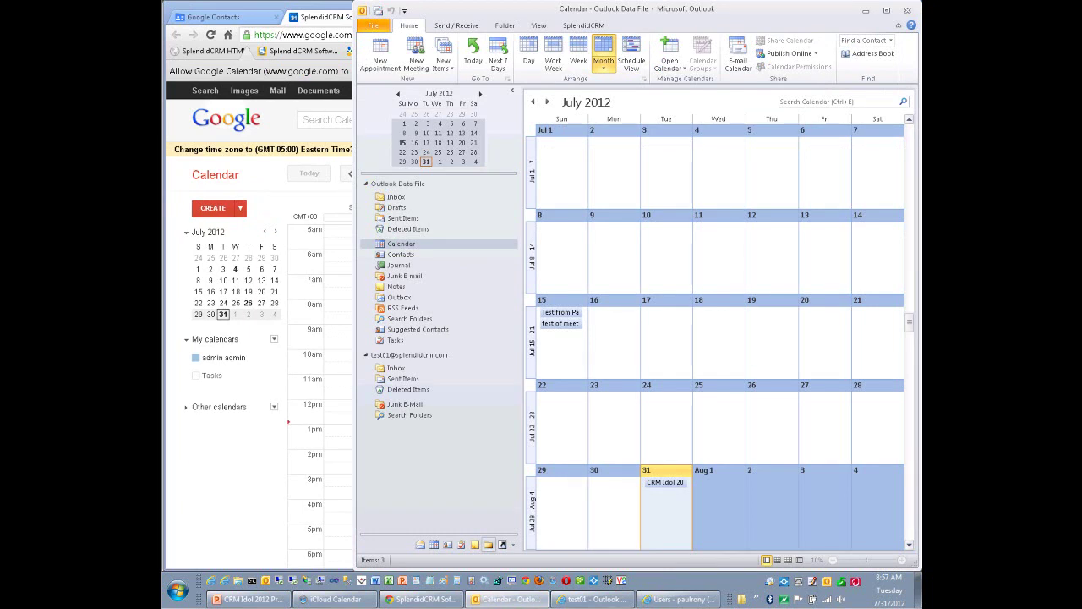
left_click(595, 599)
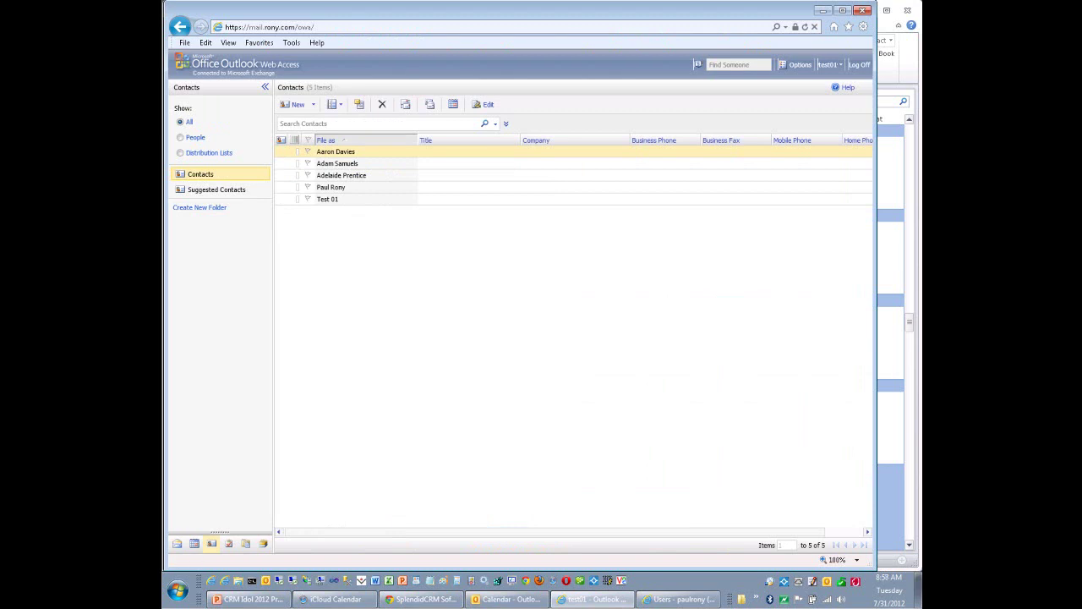
Check the Outlook Web Access calendar, then return to the three-message Inbox.
left_click(194, 543)
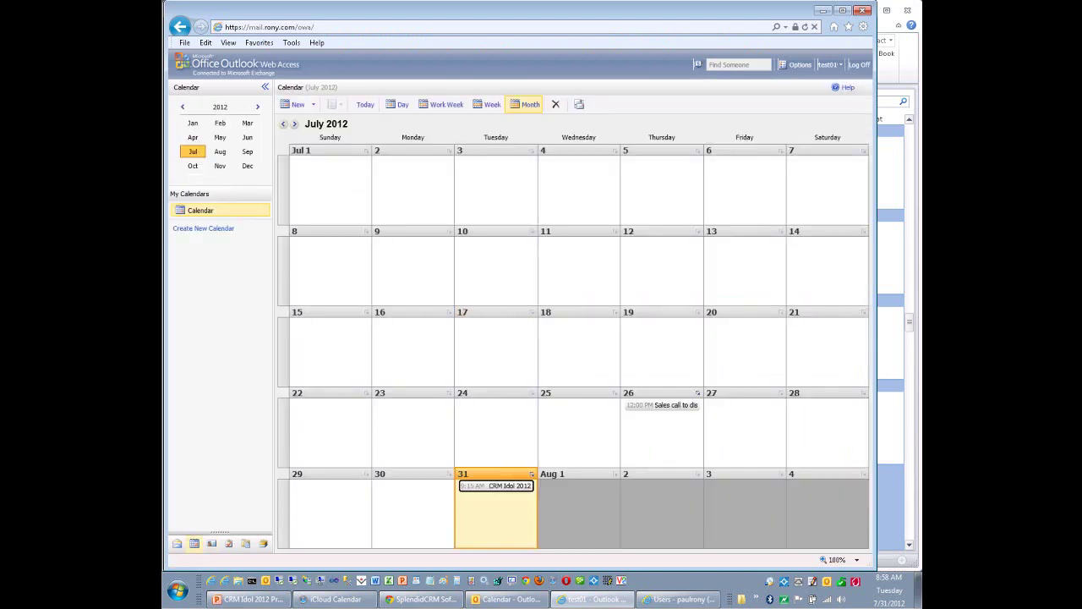
left_click(177, 542)
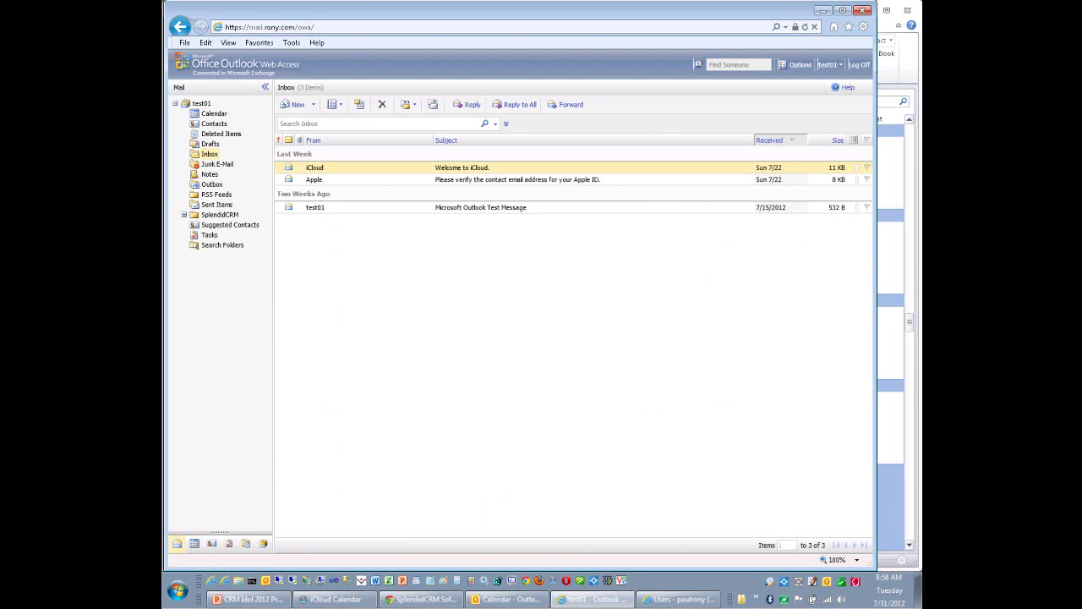
Expand the SplendidCRM mail folder and its Contacts subfolder to show per-contact folders.
left_click(184, 215)
left_click(193, 255)
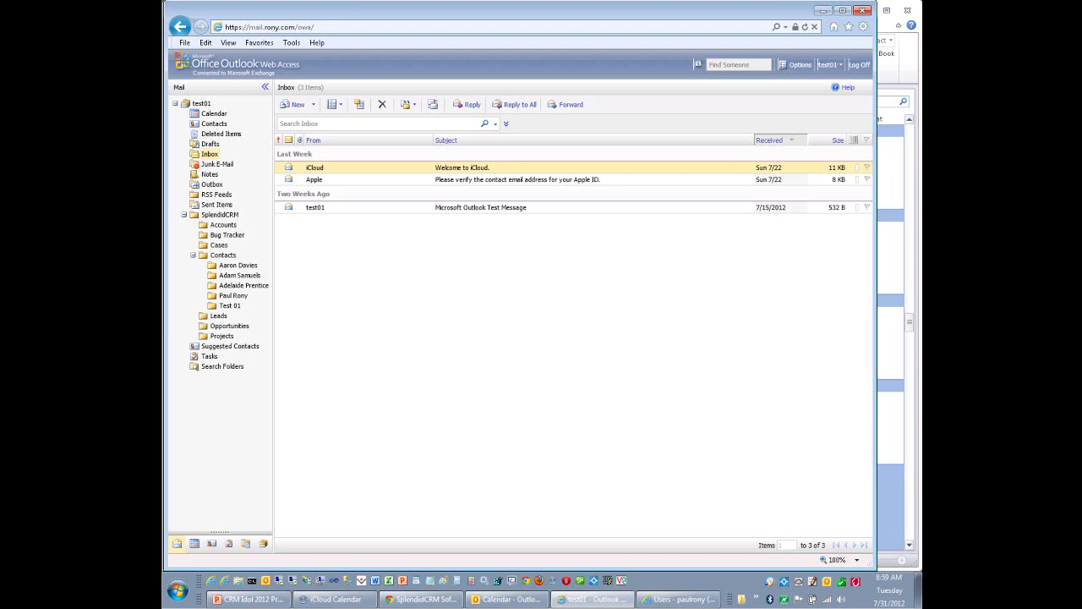
Return to SplendidCRM and browse the Accounts list, then the Quotes list.
left_click(681, 598)
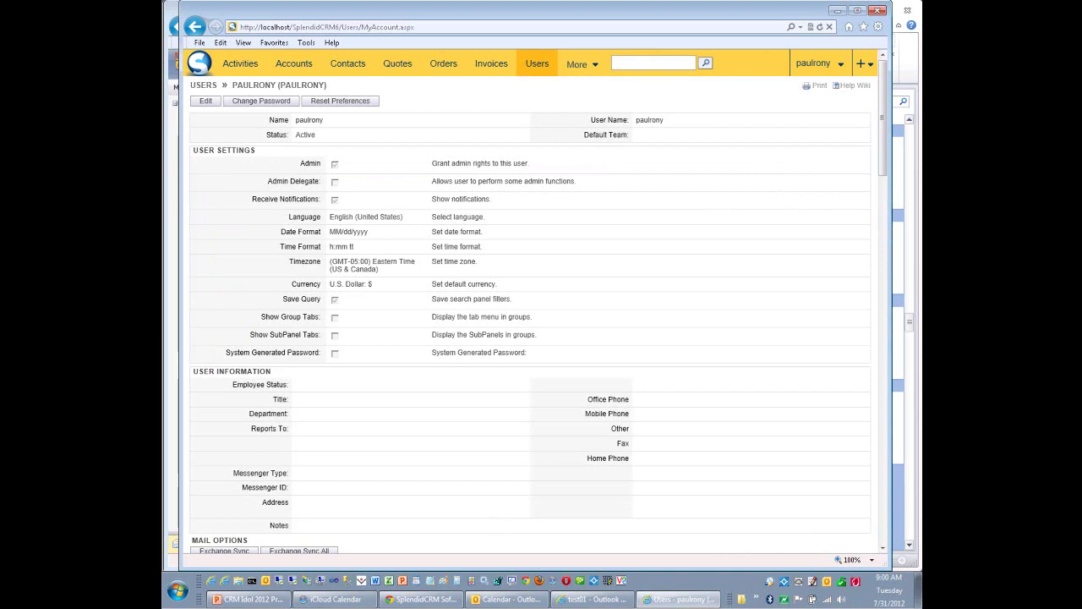
left_click(294, 63)
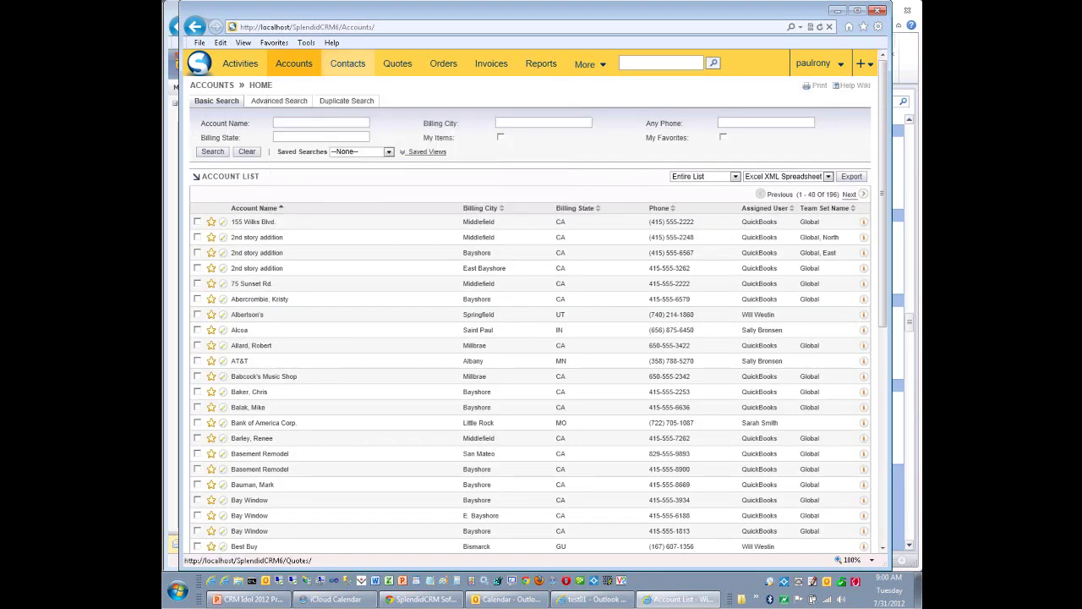
left_click(397, 63)
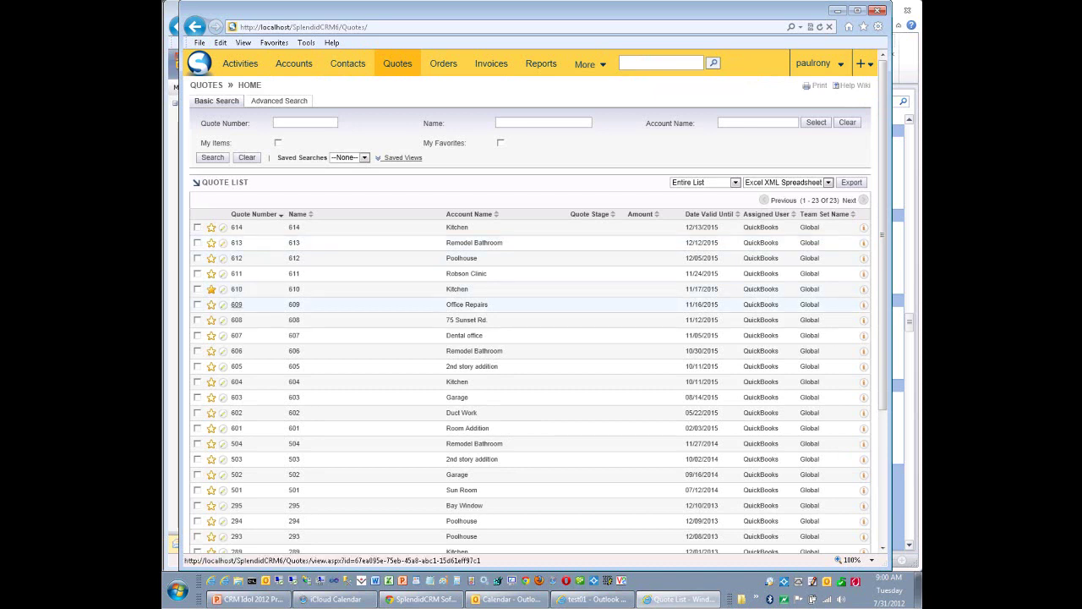
View quote 609 and invoice 993 in turn, then go to the Administration page.
left_click(236, 304)
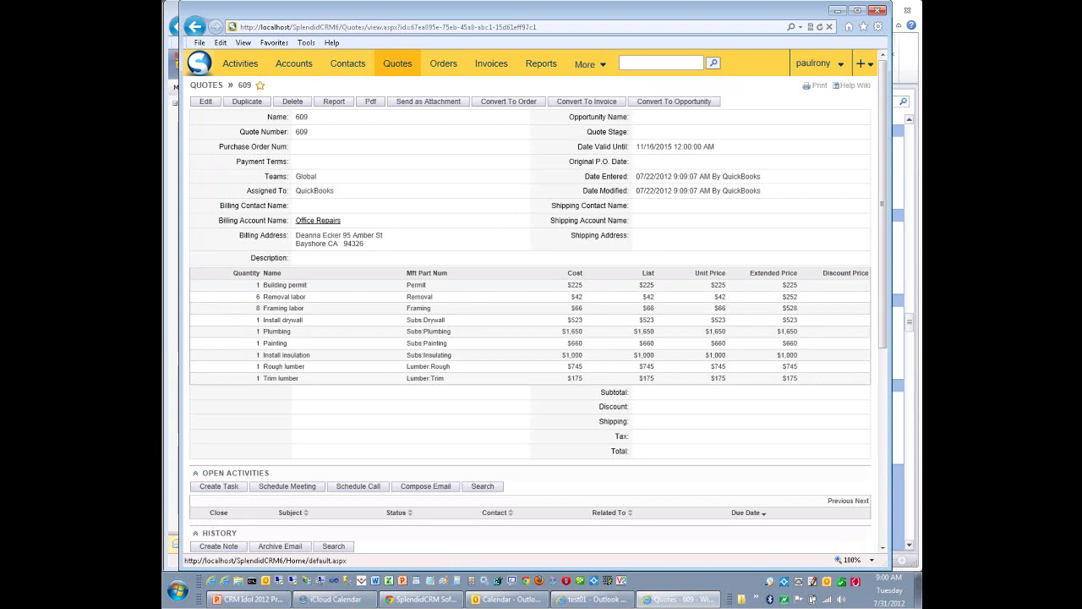
left_click(195, 26)
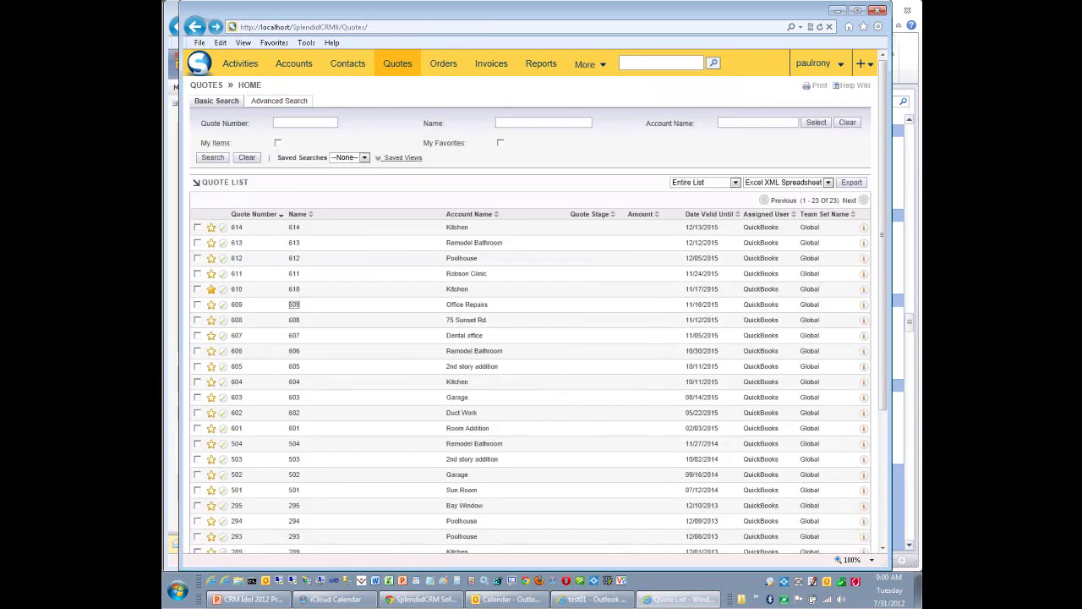
left_click(492, 64)
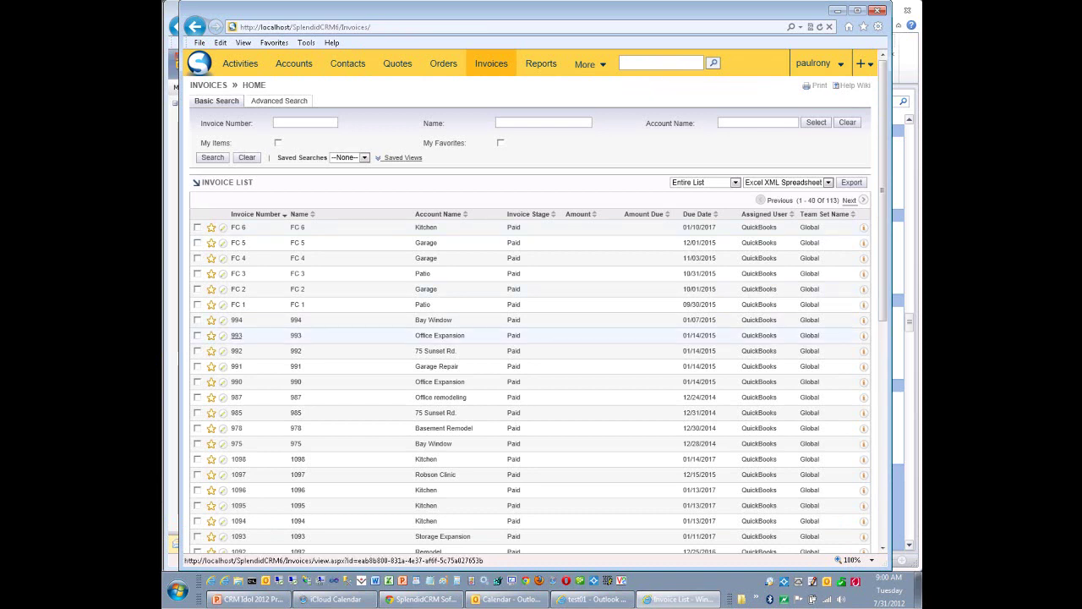
left_click(236, 335)
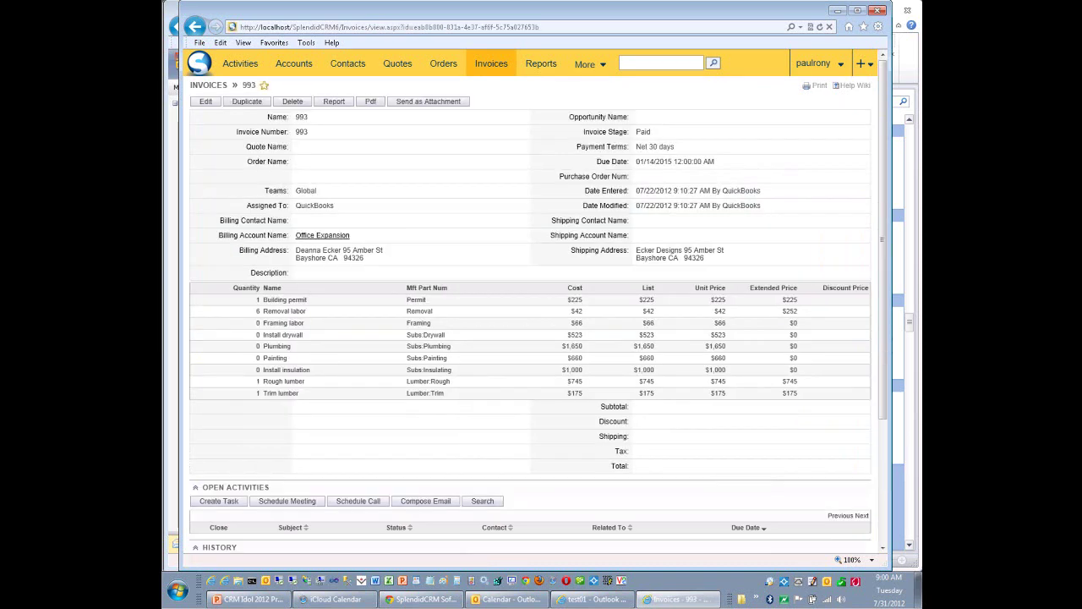
left_click(195, 26)
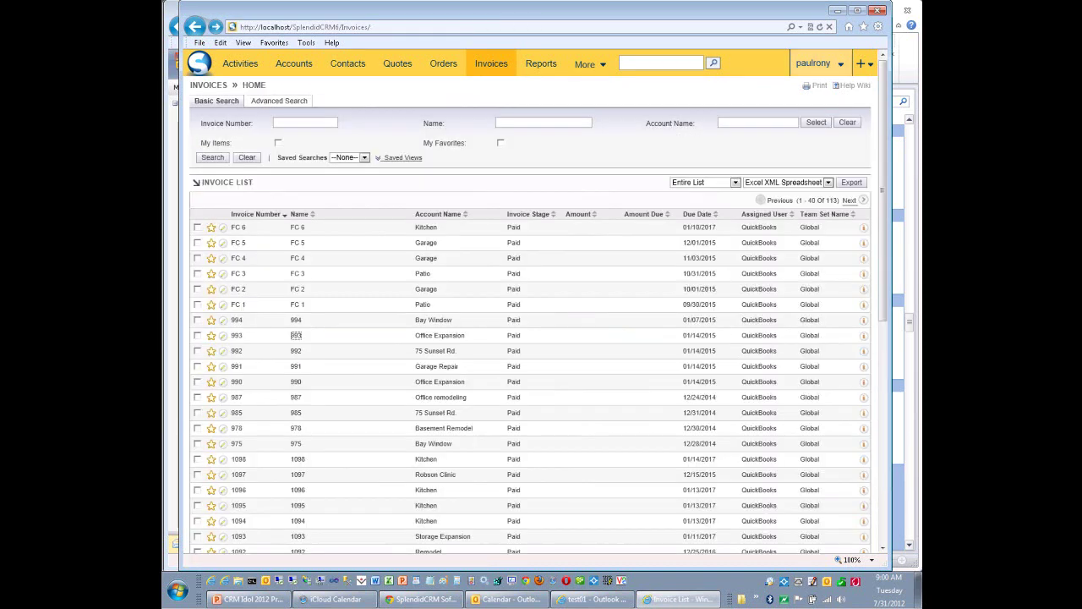
left_click(814, 63)
left_click(811, 116)
Review the QuickBooks sync settings showing 26 unsynchronized accounts, then return to Administration.
scroll(530, 317, "down", 5)
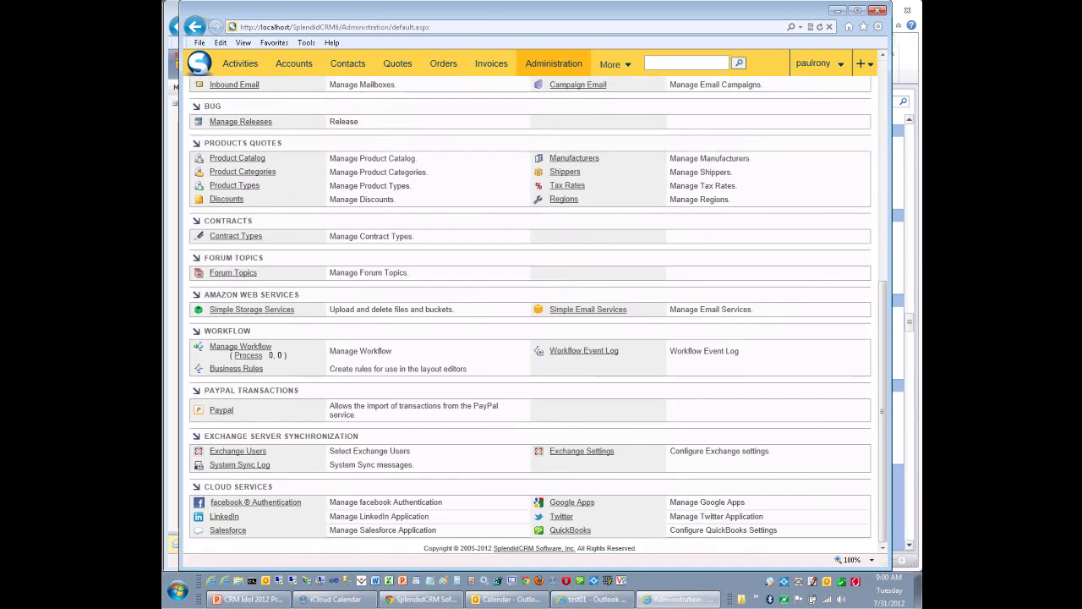
left_click(570, 530)
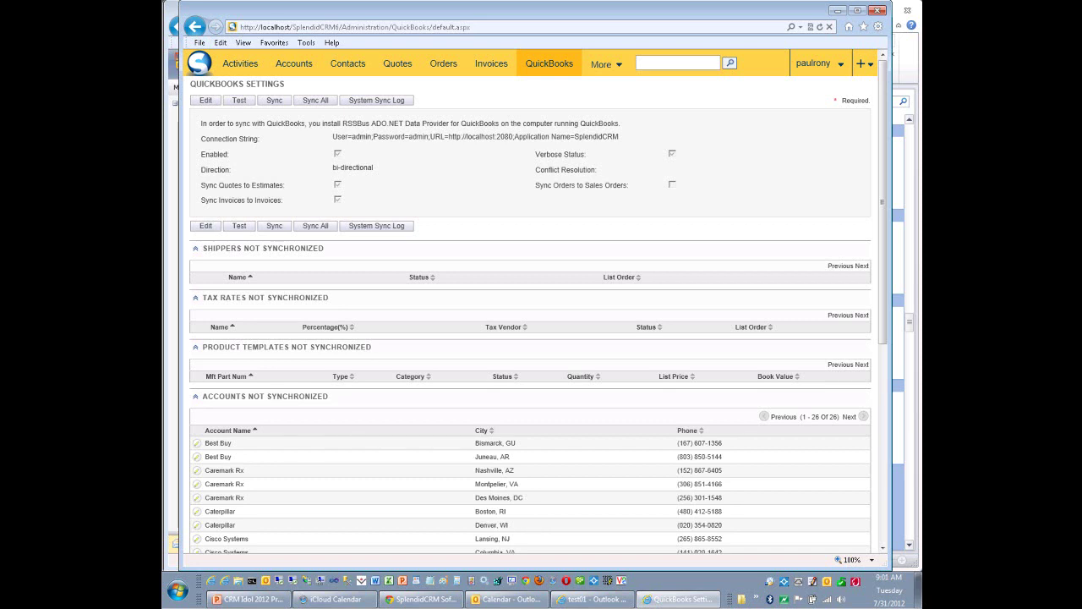
mouse_move(813, 63)
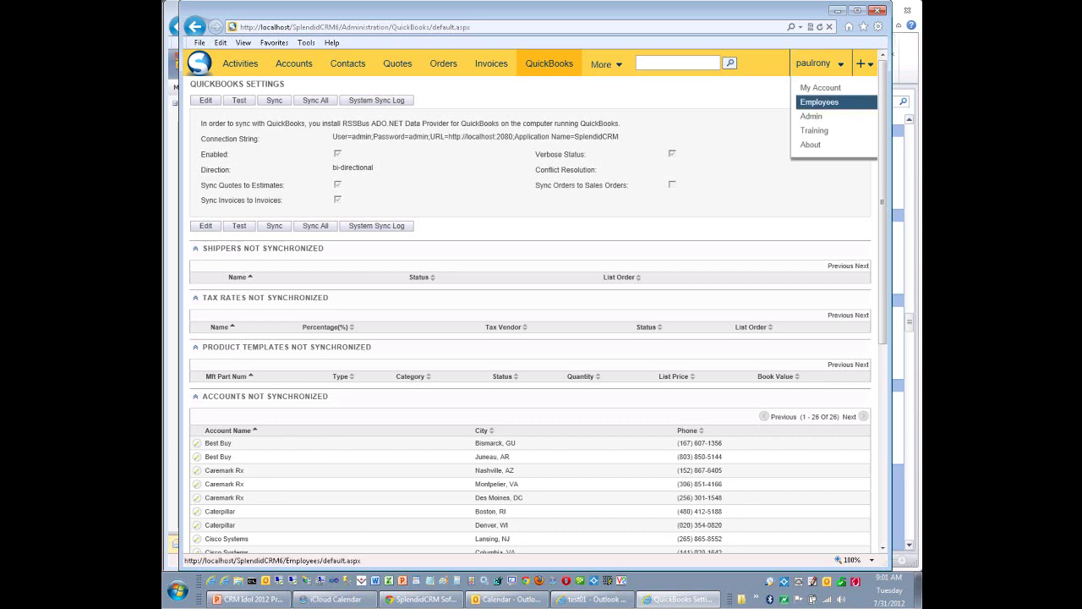
left_click(811, 116)
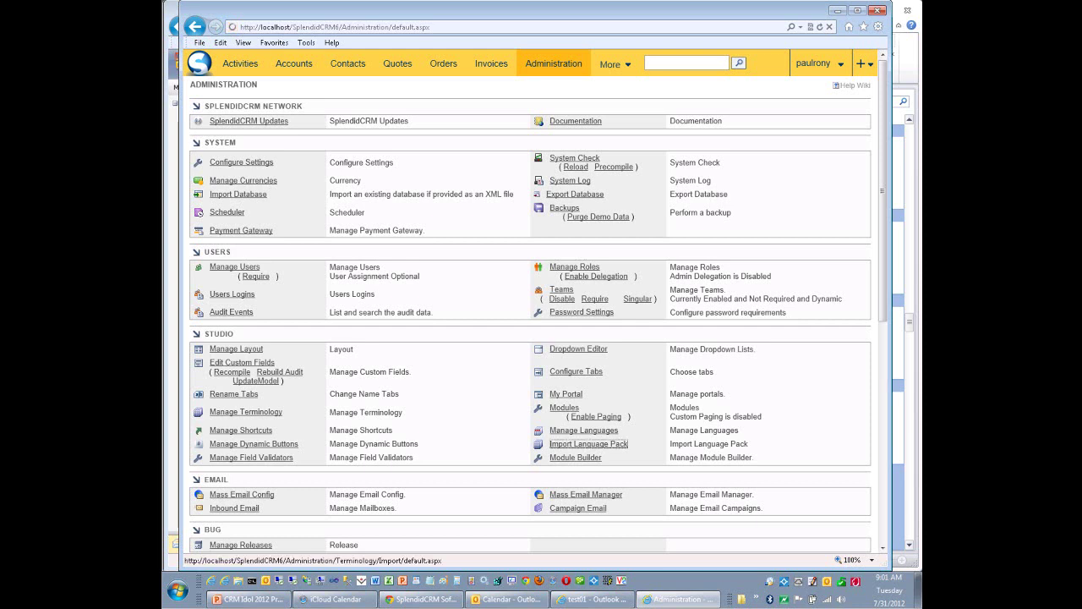
left_click(590, 444)
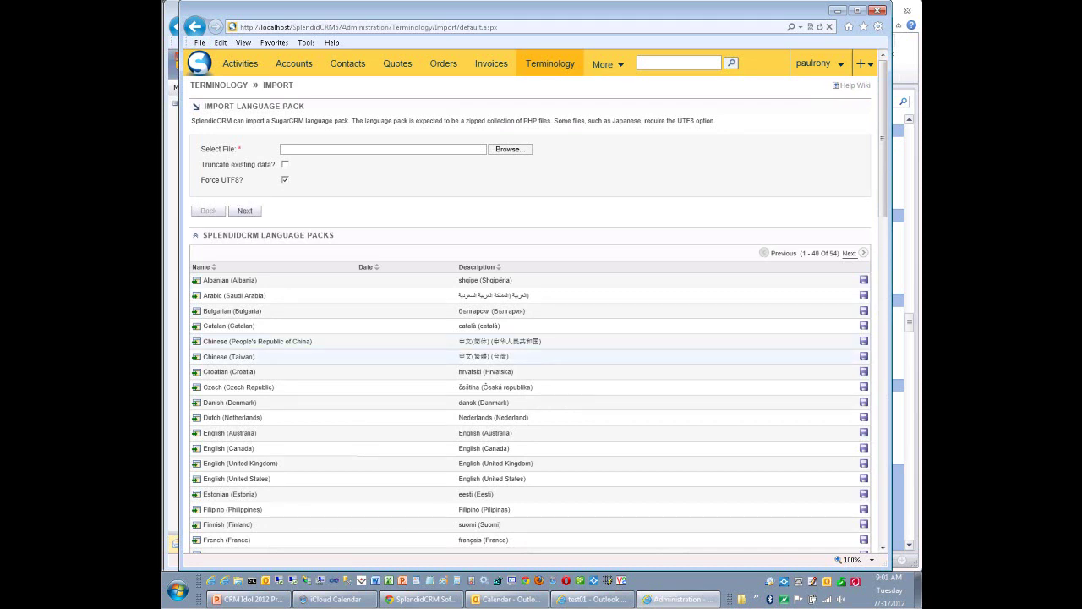
scroll(531, 356, "down", 15)
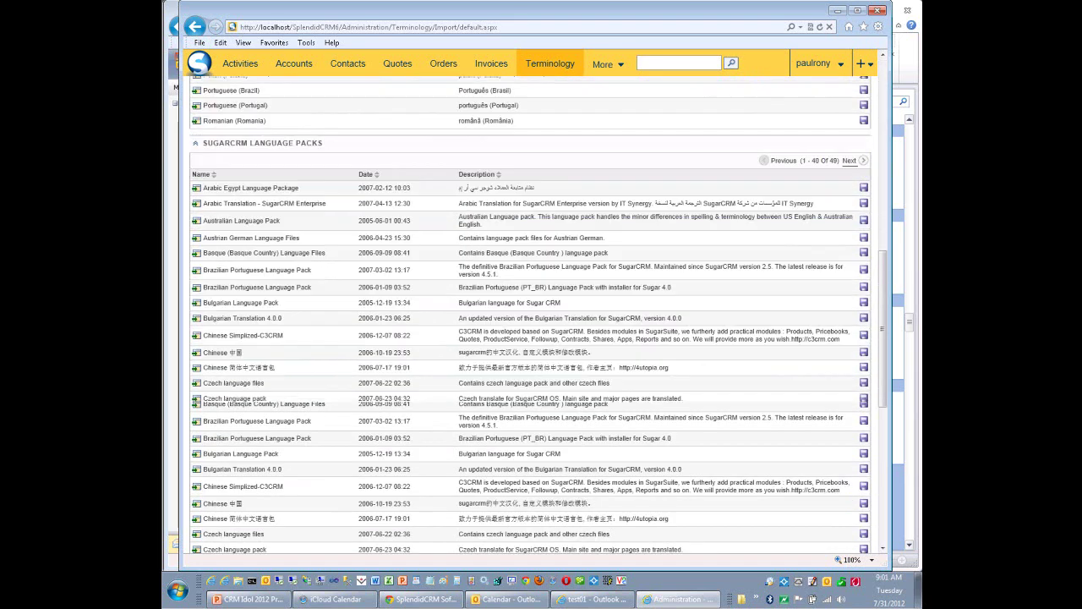
scroll(530, 321, "up", 3)
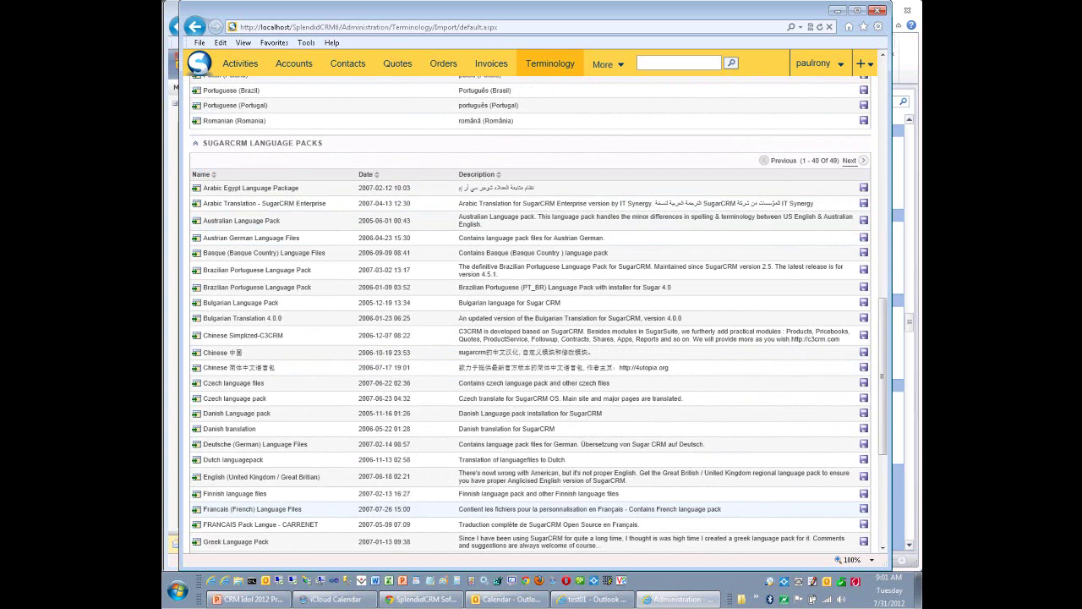
key("Home")
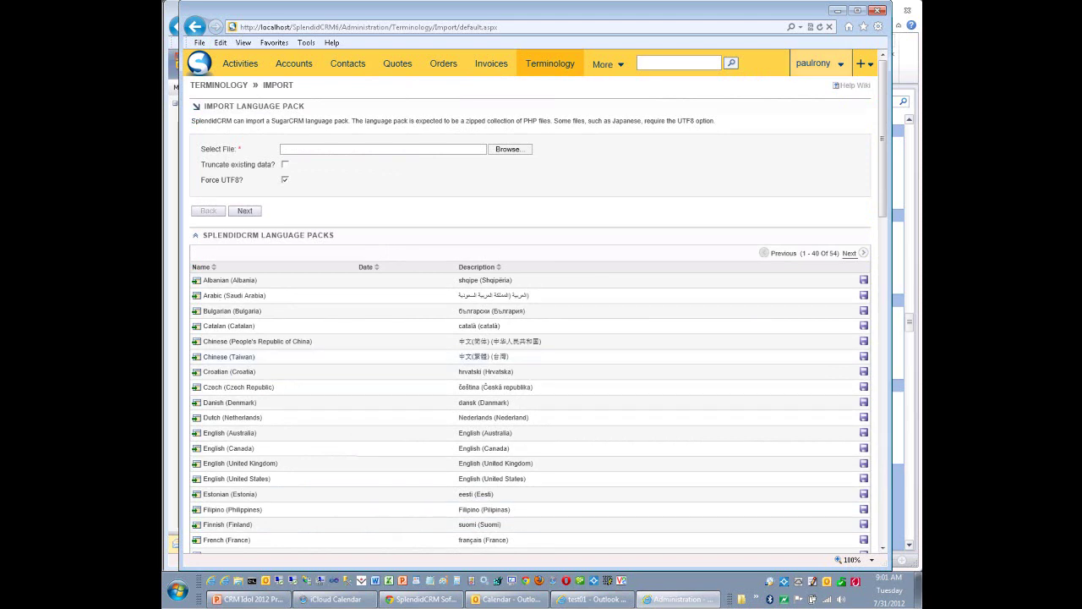
mouse_move(814, 64)
left_click(811, 116)
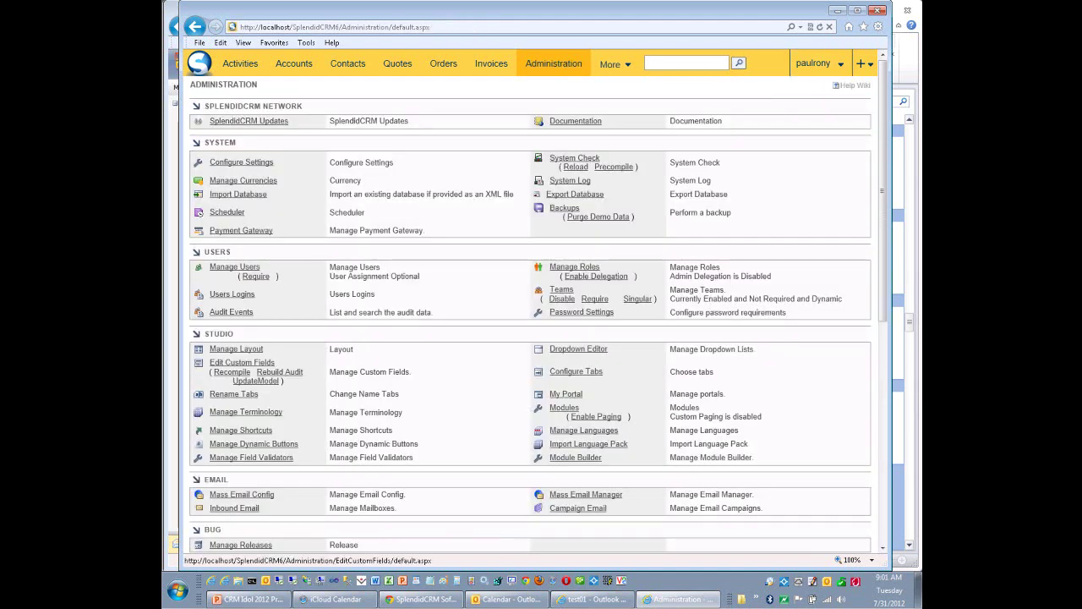
left_click(242, 362)
left_click(321, 130)
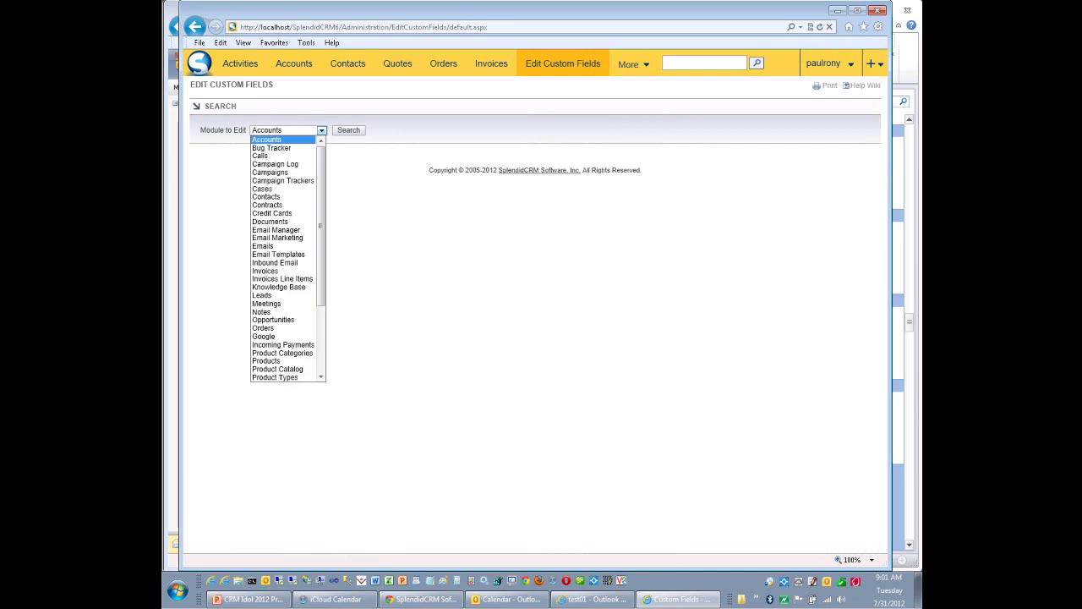
key("Return")
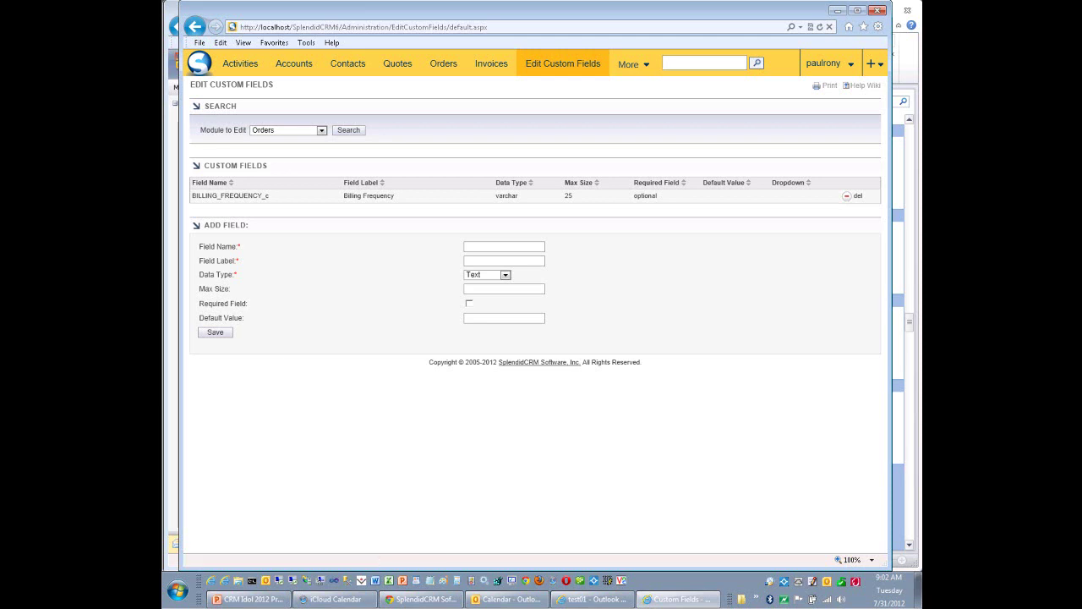
mouse_move(825, 64)
left_click(834, 114)
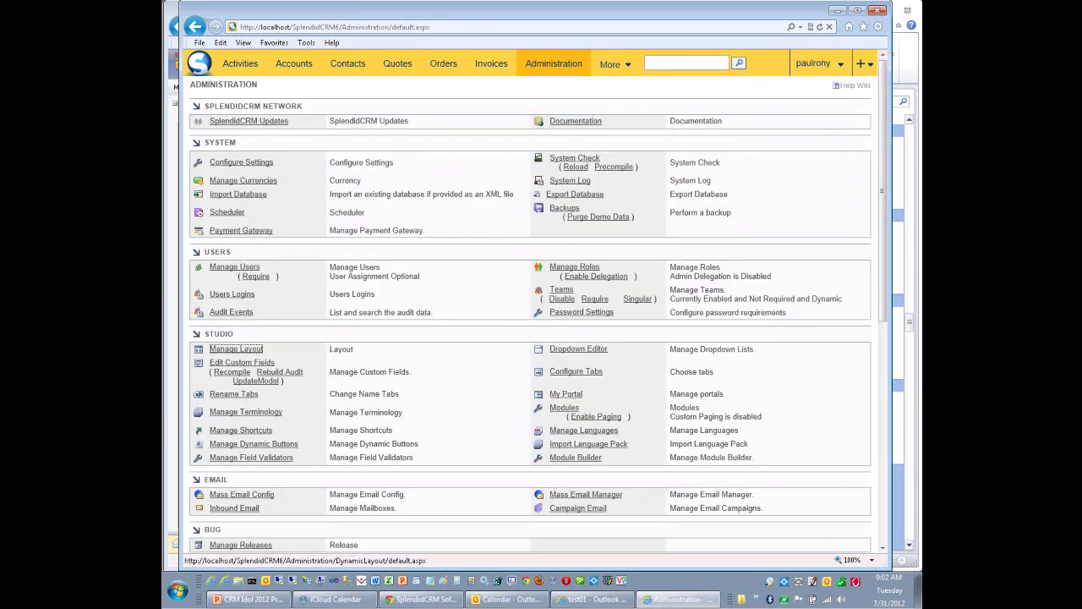
Load the Accounts module's EditView layout from Manage Layout's Edit View Layouts tree.
left_click(236, 348)
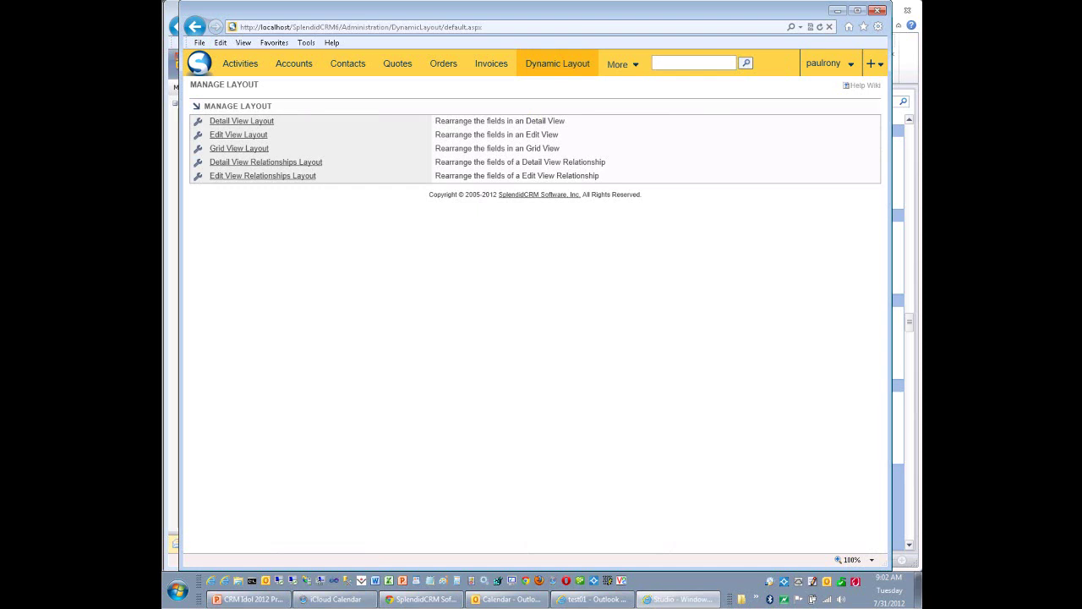
left_click(238, 134)
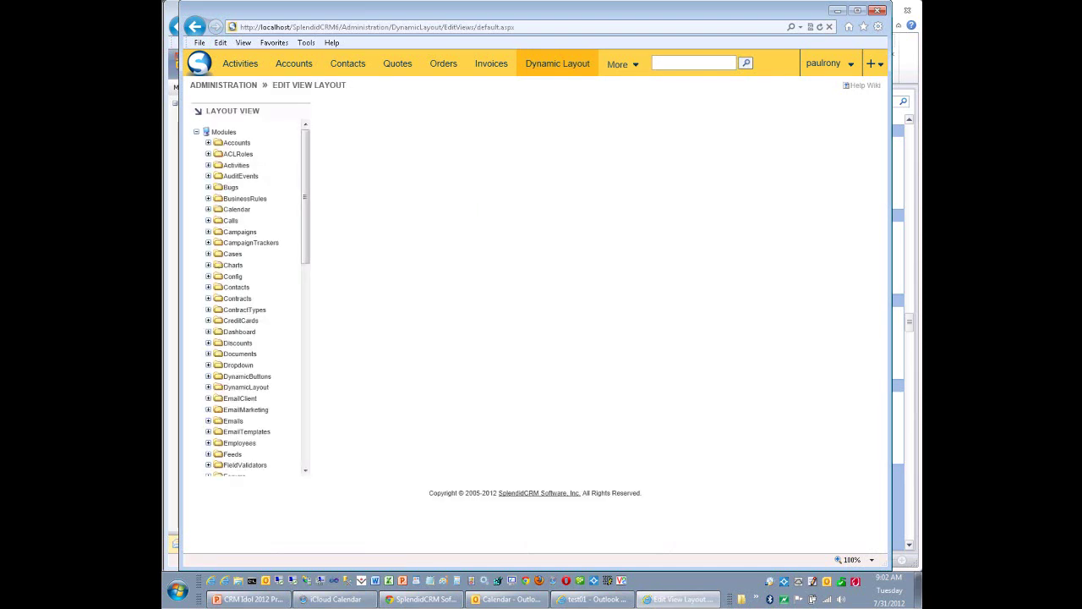
left_click(208, 143)
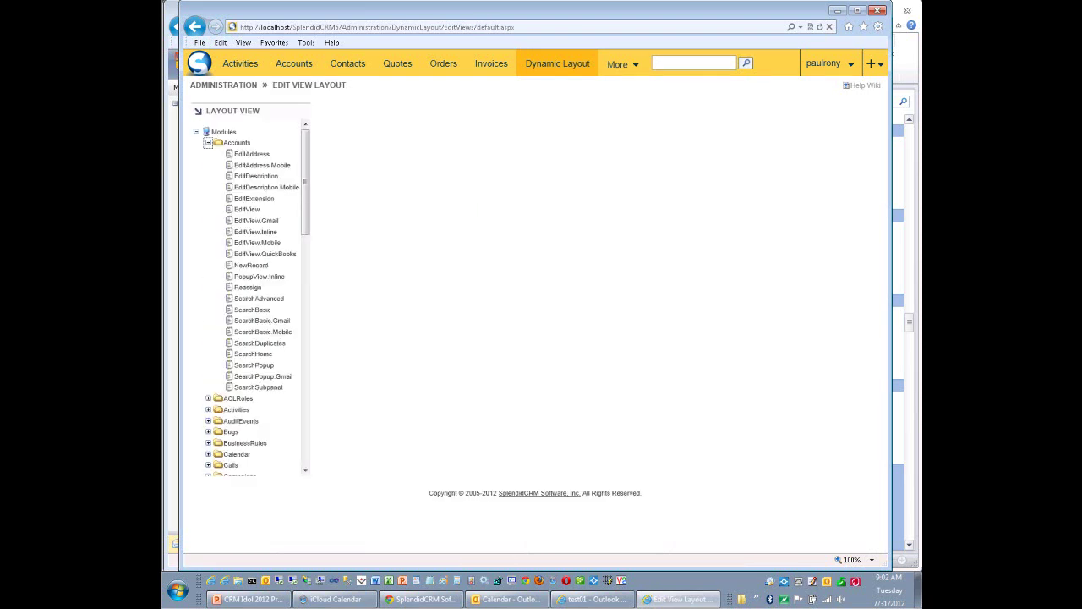
left_click(247, 209)
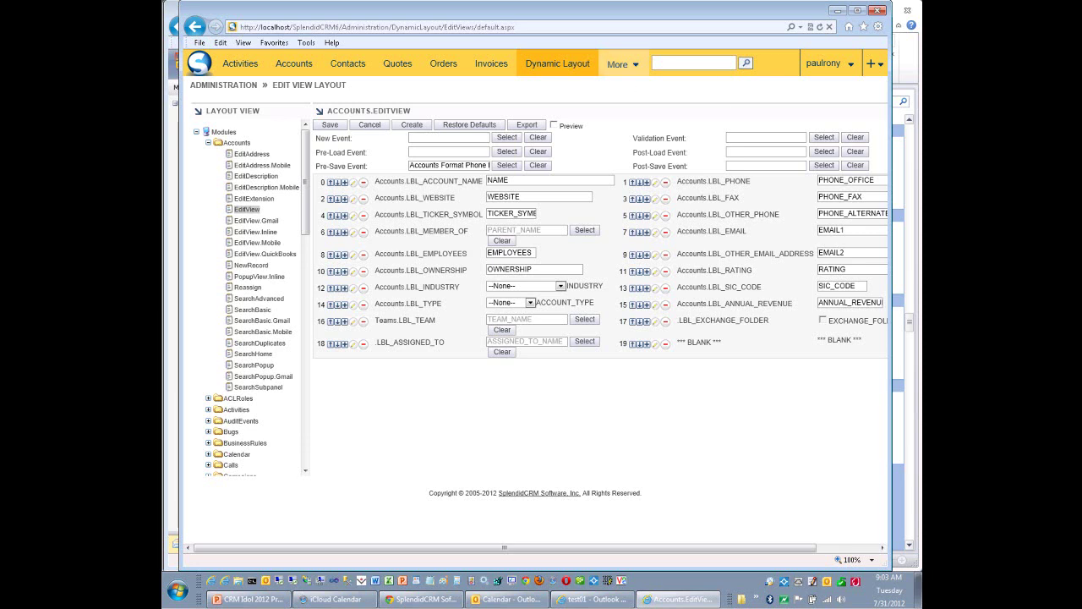
Go to Reports and view the Accounts By Type By Industry report.
mouse_move(624, 65)
left_click(623, 89)
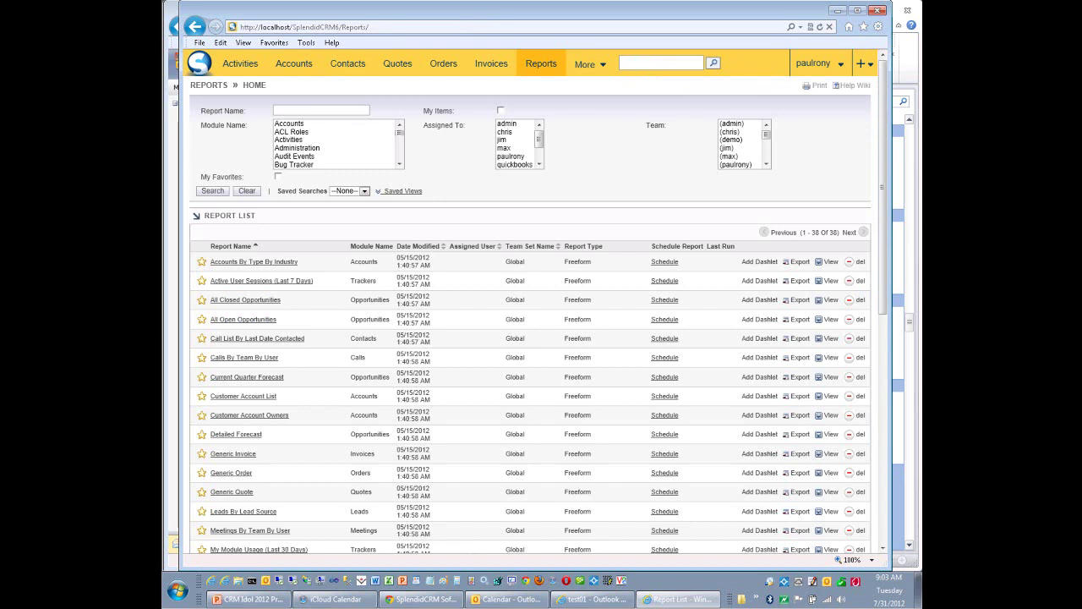
left_click(253, 262)
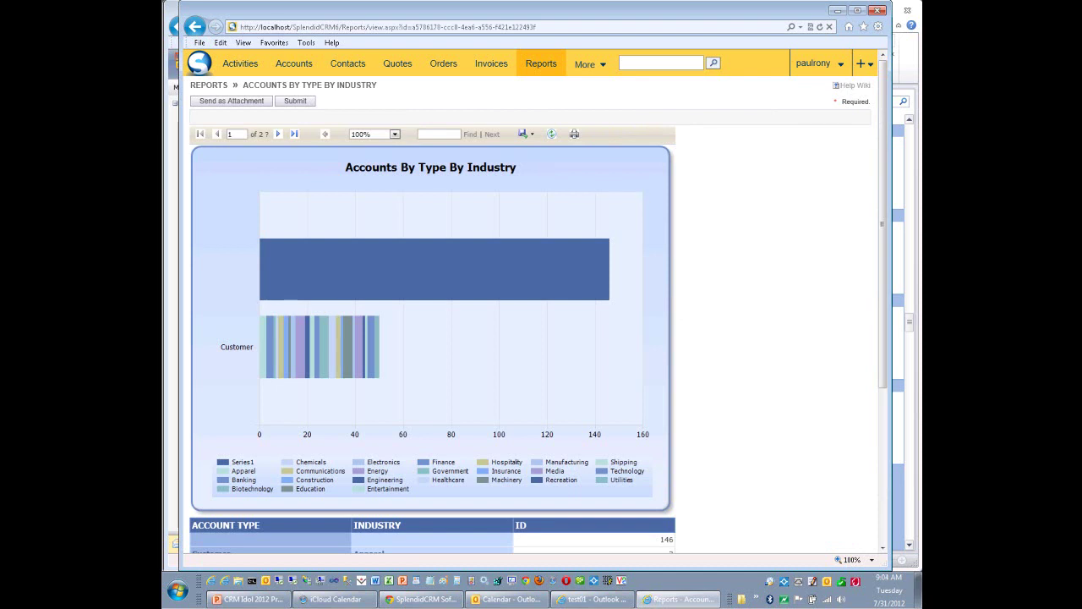
scroll(433, 338, "down", 2)
scroll(433, 339, "up", 2)
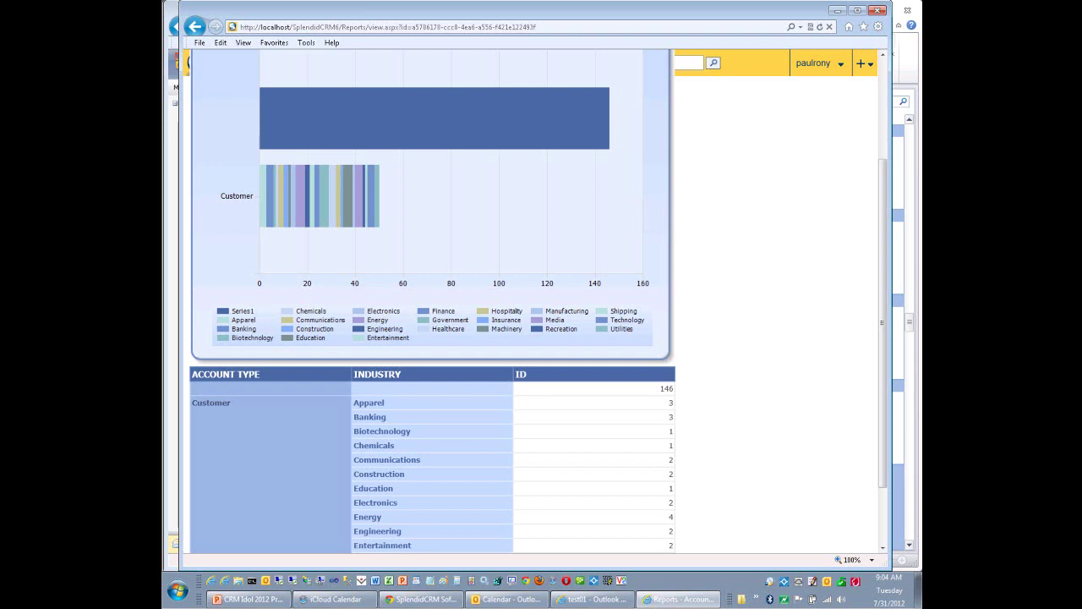
scroll(530, 300, "up", 4)
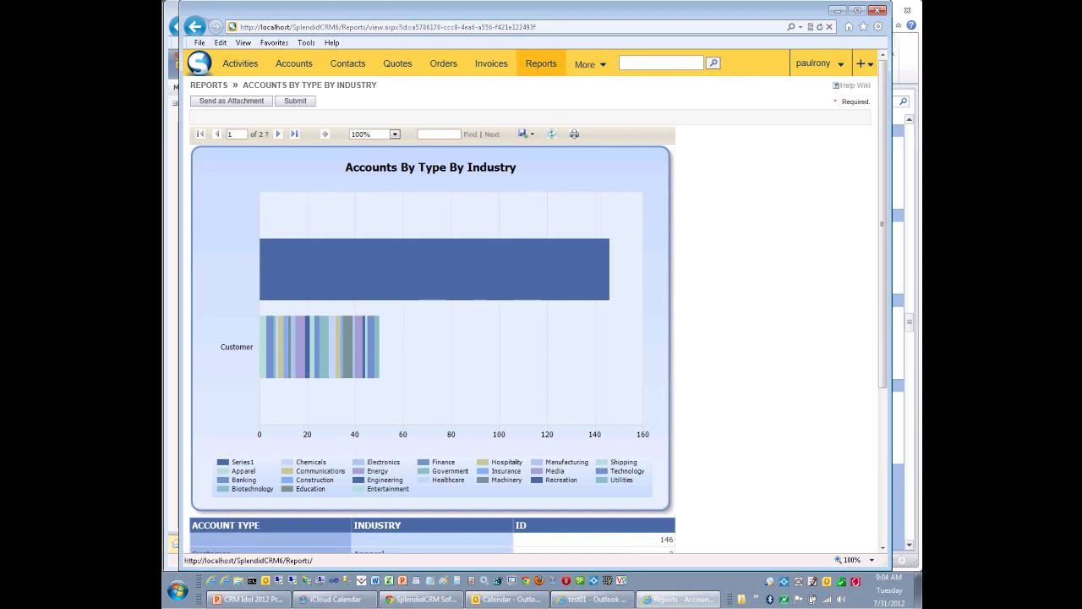
Back in the reports list, view the My Module Usage (Today) report.
left_click(541, 64)
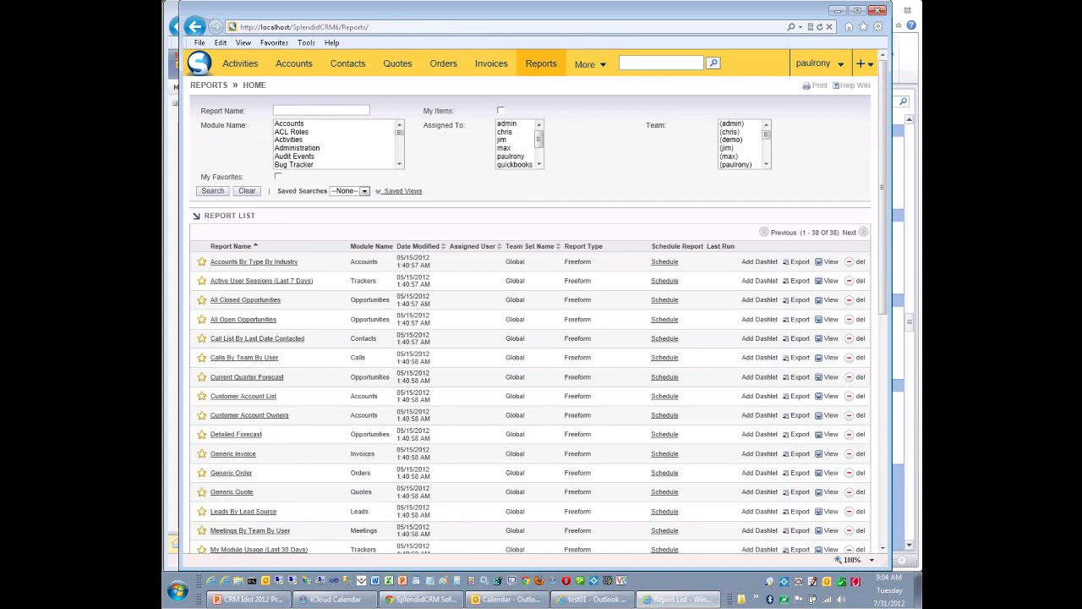
scroll(539, 313, "down", 5)
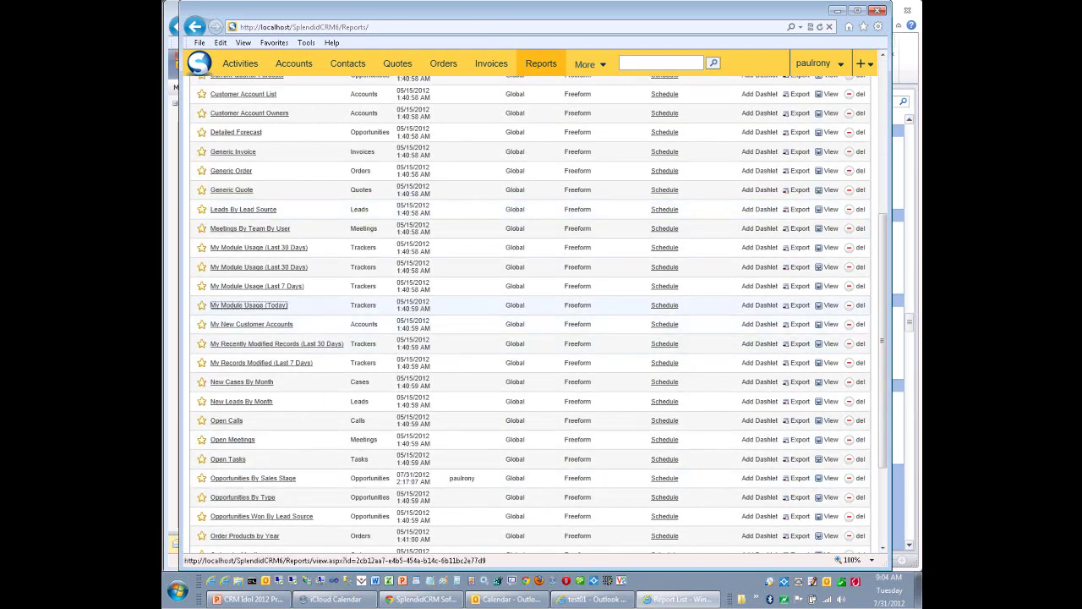
left_click(249, 305)
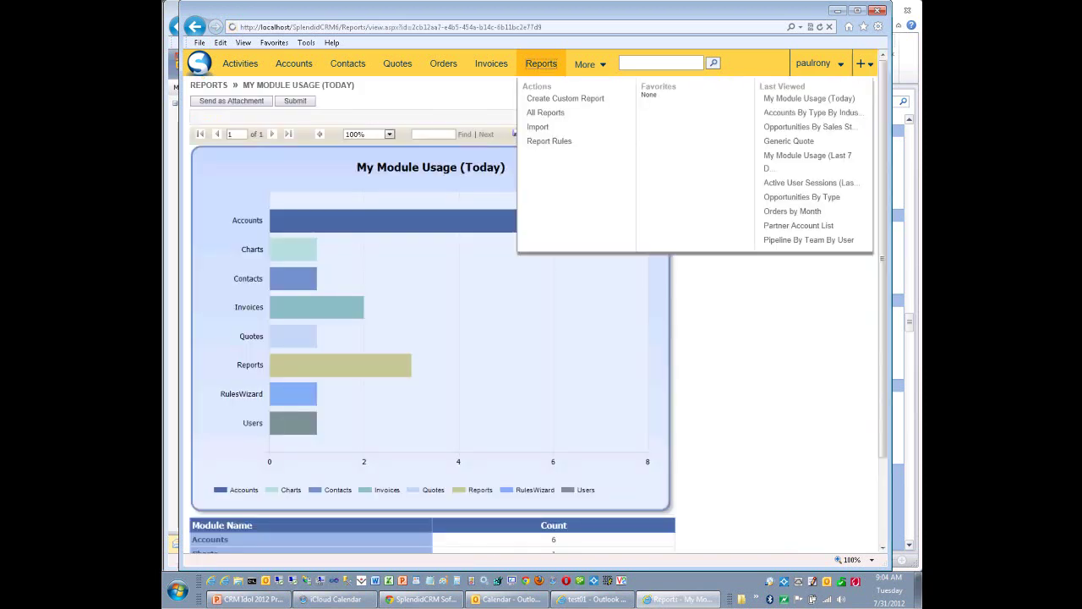
left_click(542, 63)
View Opportunities By Sales Stage, highlighting the Closed Lost header and PepsiCo-to-Target rows.
scroll(538, 347, "down", 5)
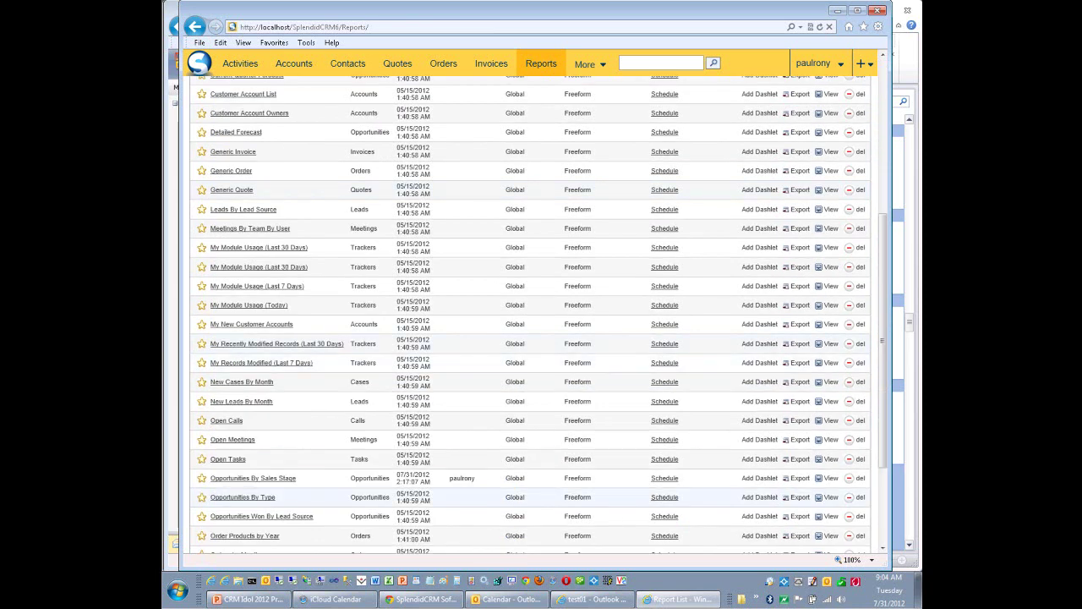
left_click(253, 477)
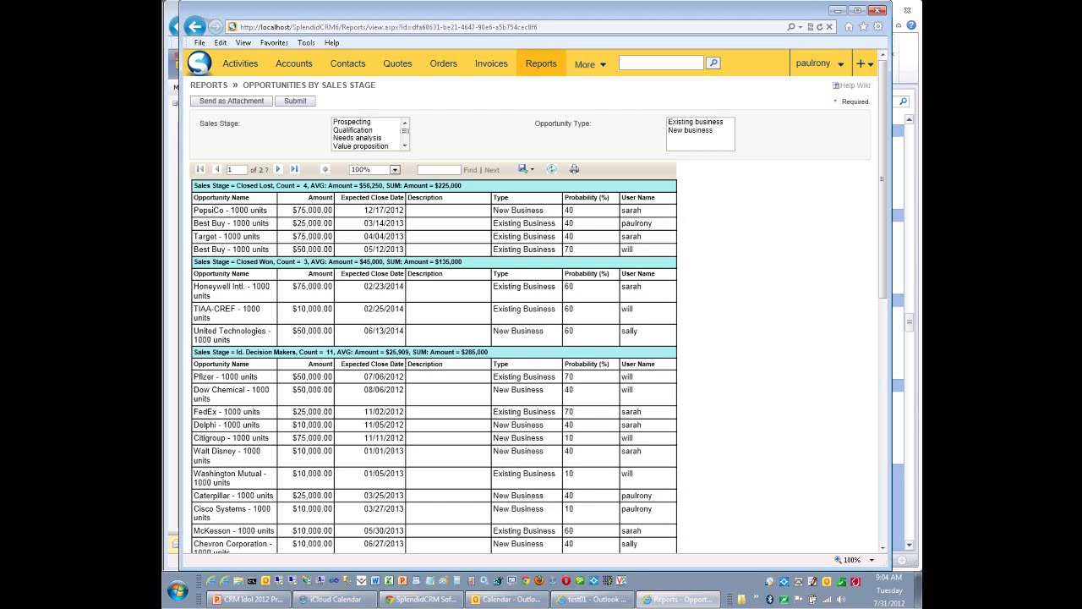
left_click_drag(193, 185, 462, 185)
left_click(462, 185)
left_click_drag(363, 210, 324, 245)
left_click(324, 245)
Export the Opportunities By Sales Stage definition and open the .rdl in Report Builder.
mouse_move(541, 64)
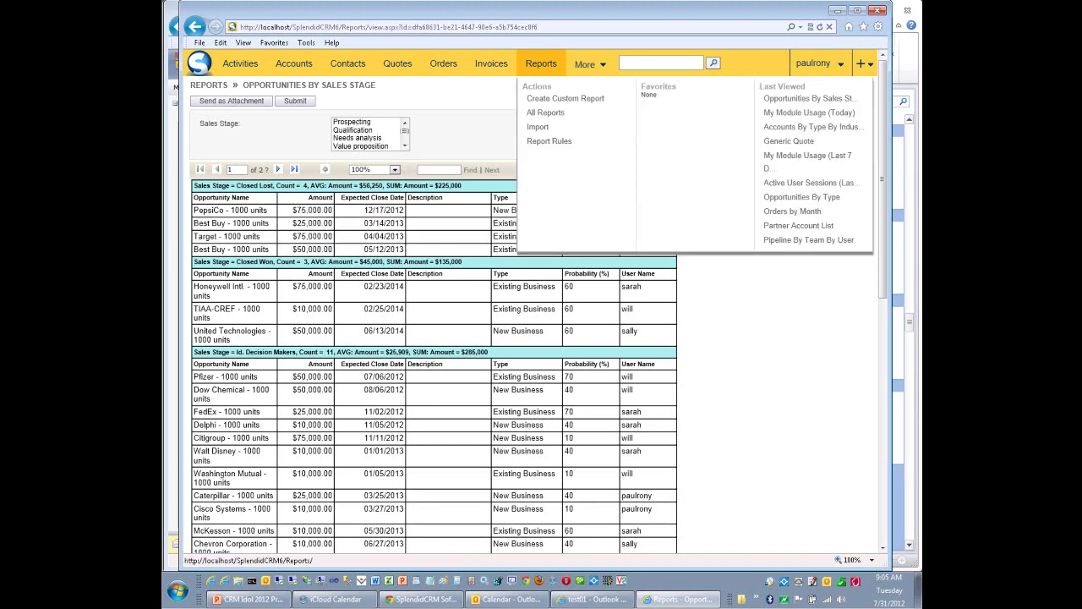
left_click(541, 63)
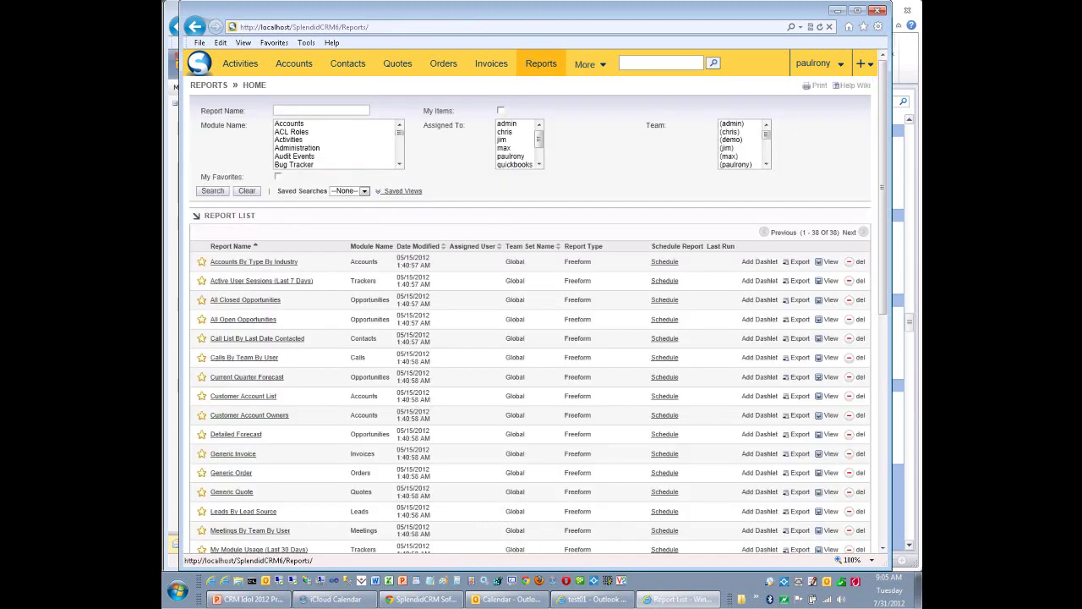
scroll(541, 435, "down", 3)
scroll(423, 249, "down", 3)
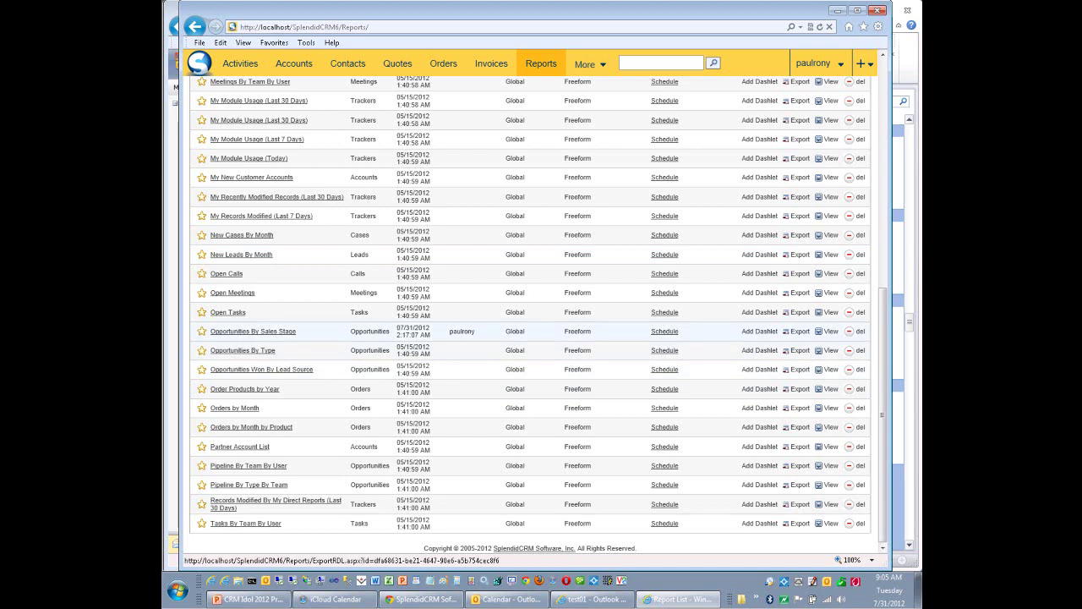
left_click(799, 330)
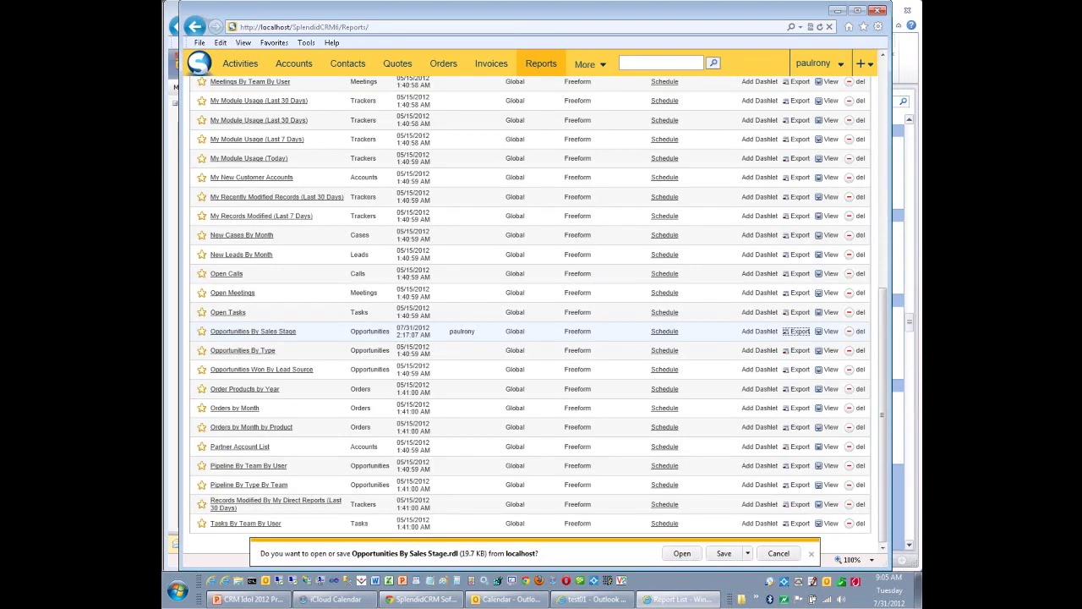
left_click(682, 553)
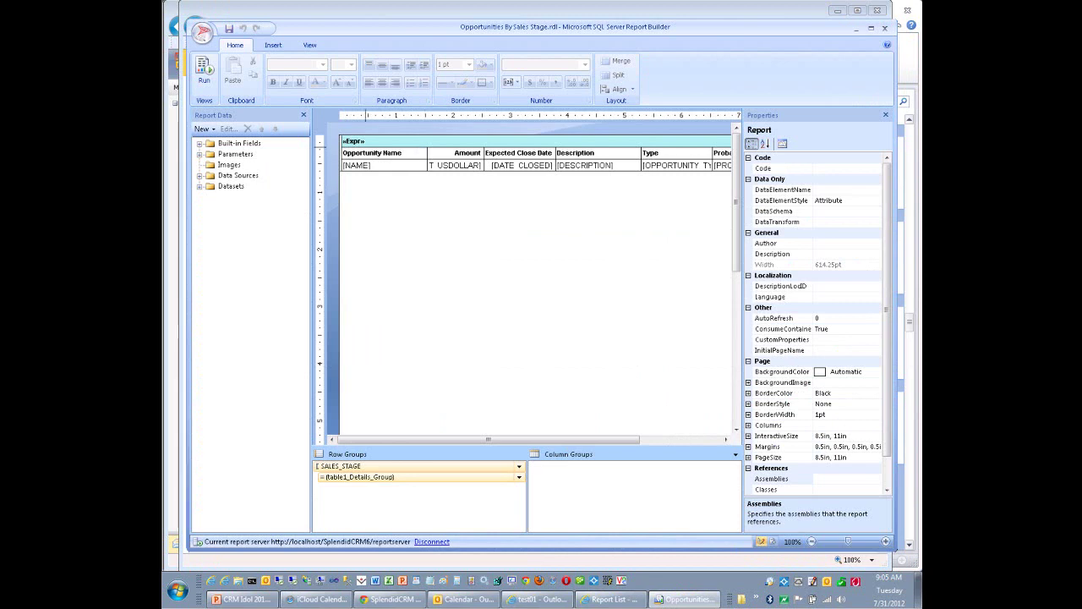
Set the «Expr» group header expression to stage, Count, AVG and SUM of AMOUNT_USDOLLAR.
left_click(353, 140)
double_click(353, 140)
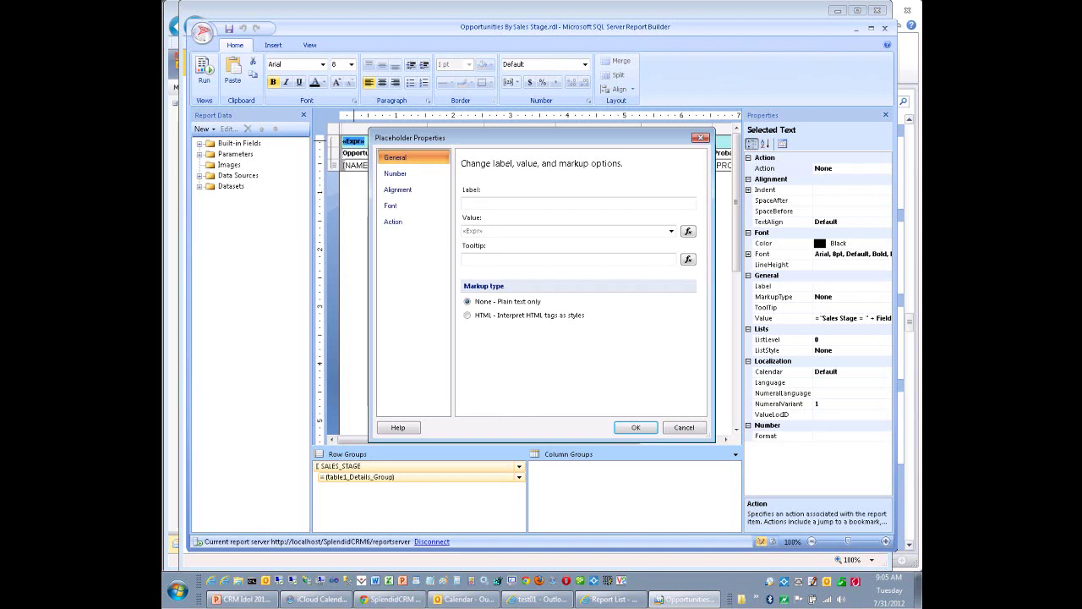
left_click(636, 427)
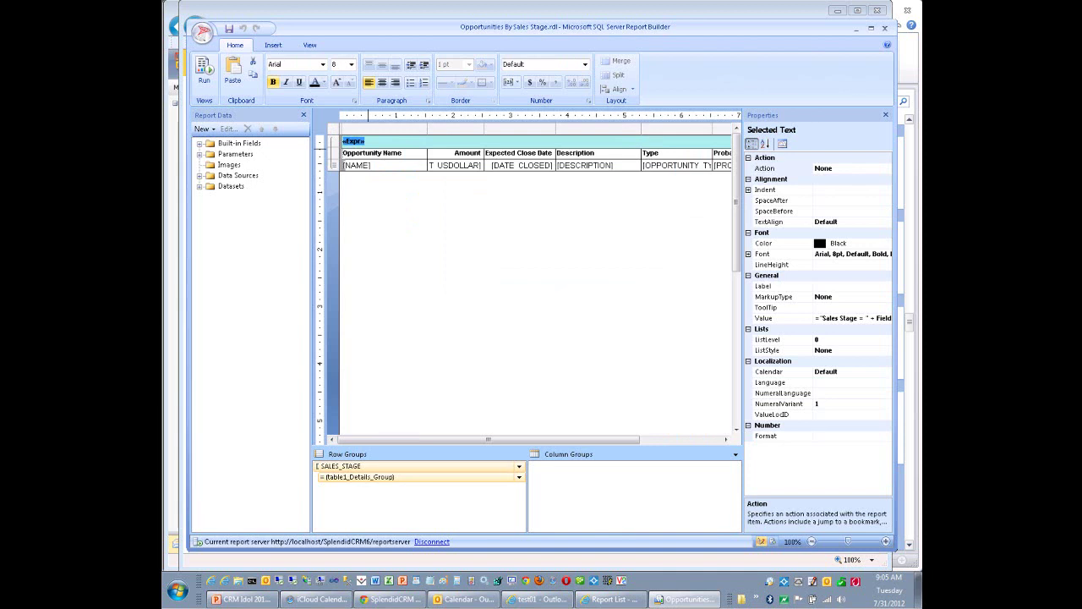
right_click(363, 141)
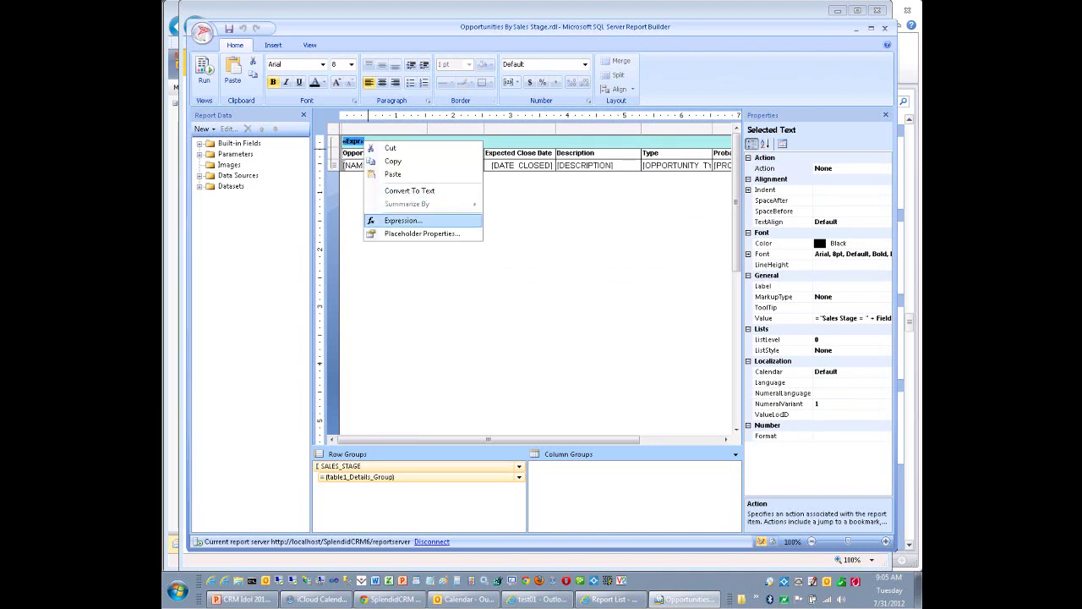
left_click(403, 220)
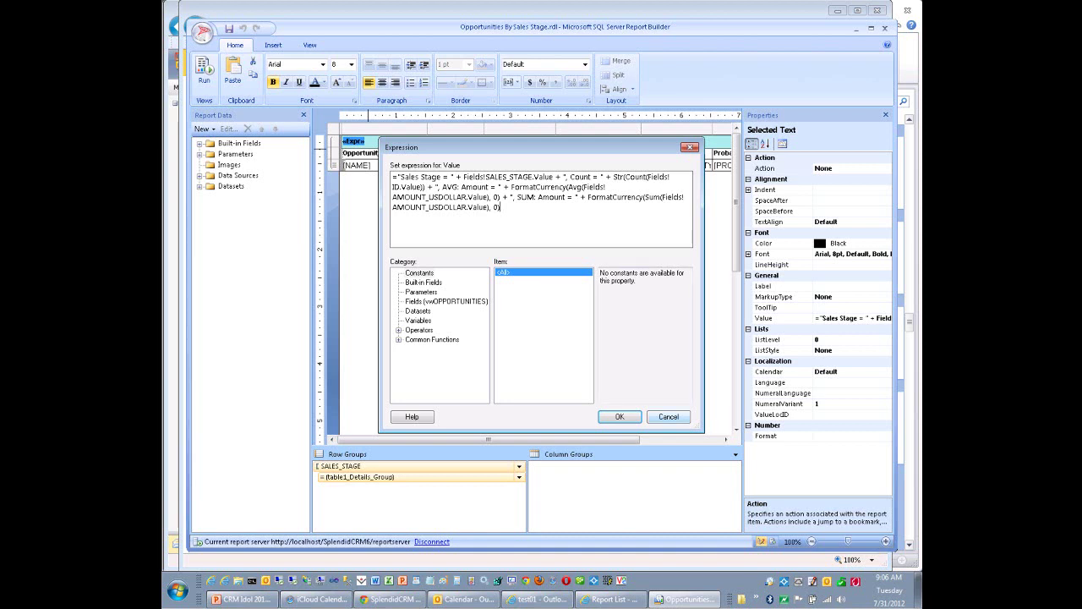
key("Return")
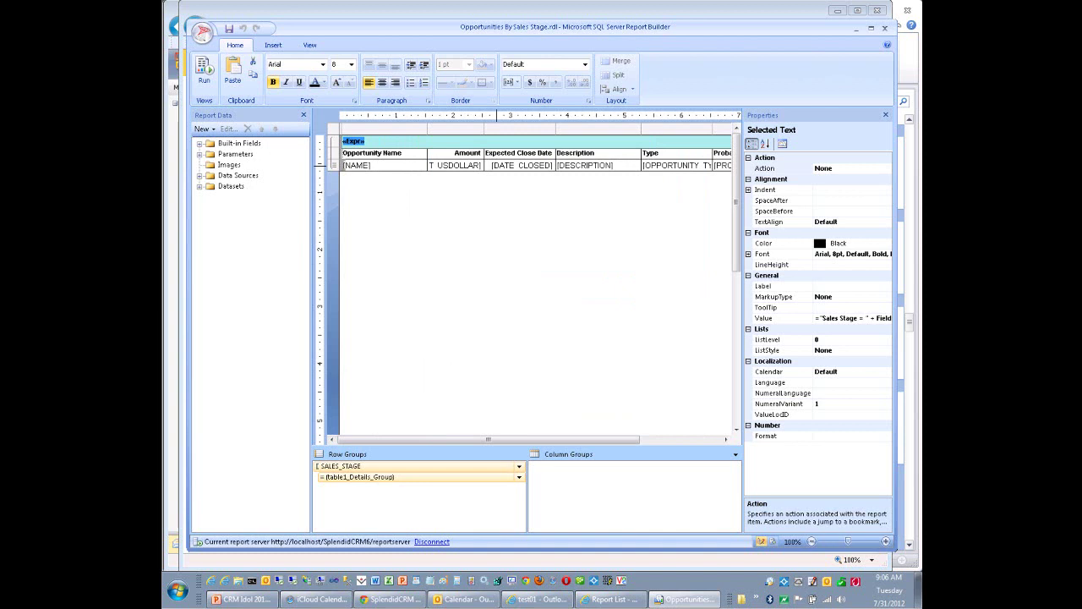
right_click(384, 143)
key("Escape")
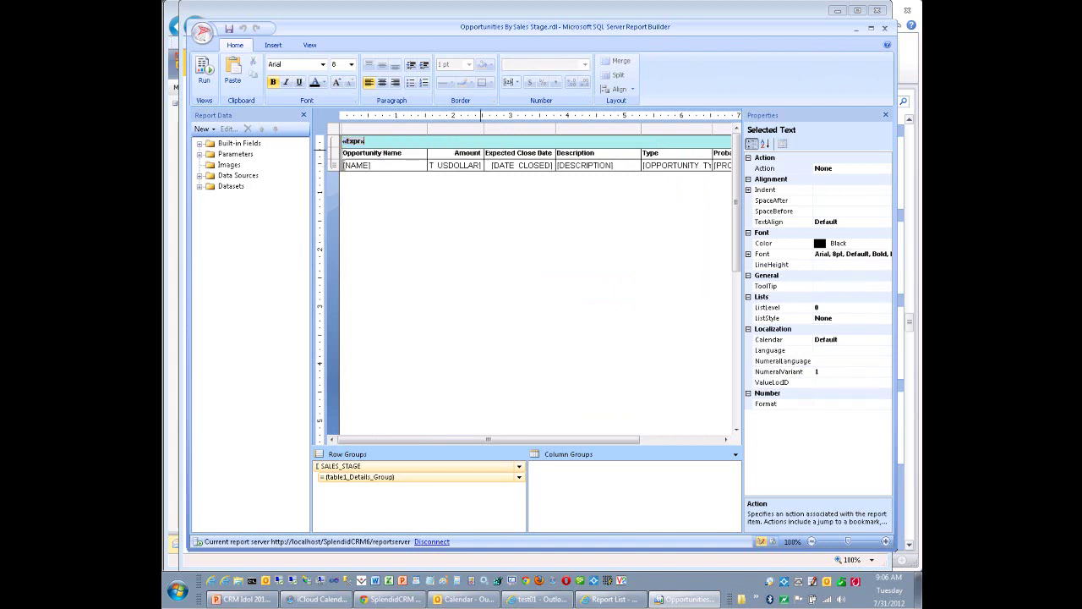
Give the SALES_STAGE1 group header text box a LightGrey background colour.
left_click(460, 229)
left_click(530, 142)
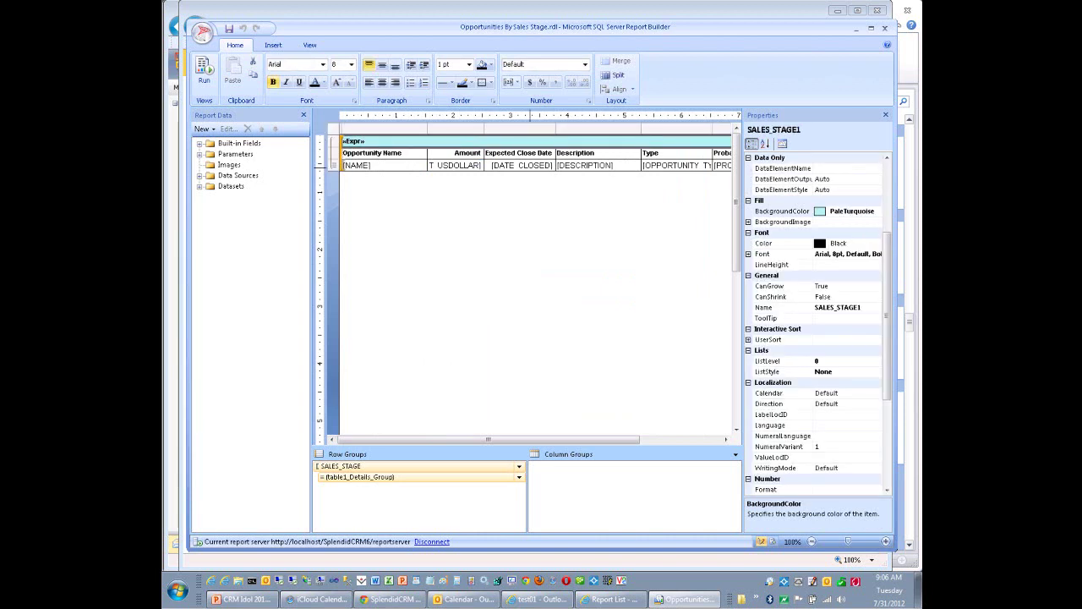
left_click(783, 211)
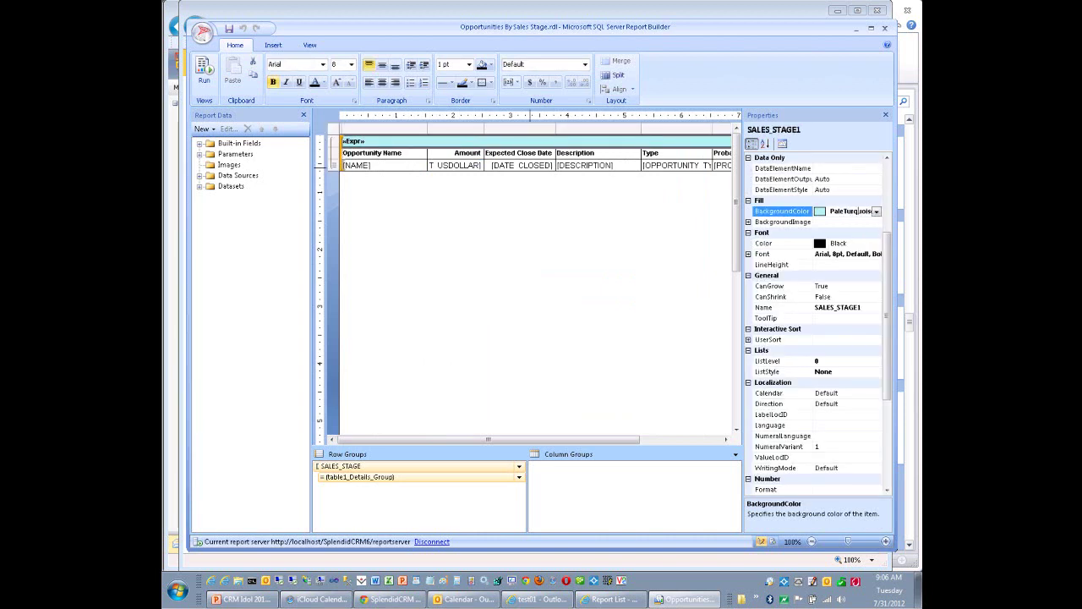
left_click(877, 211)
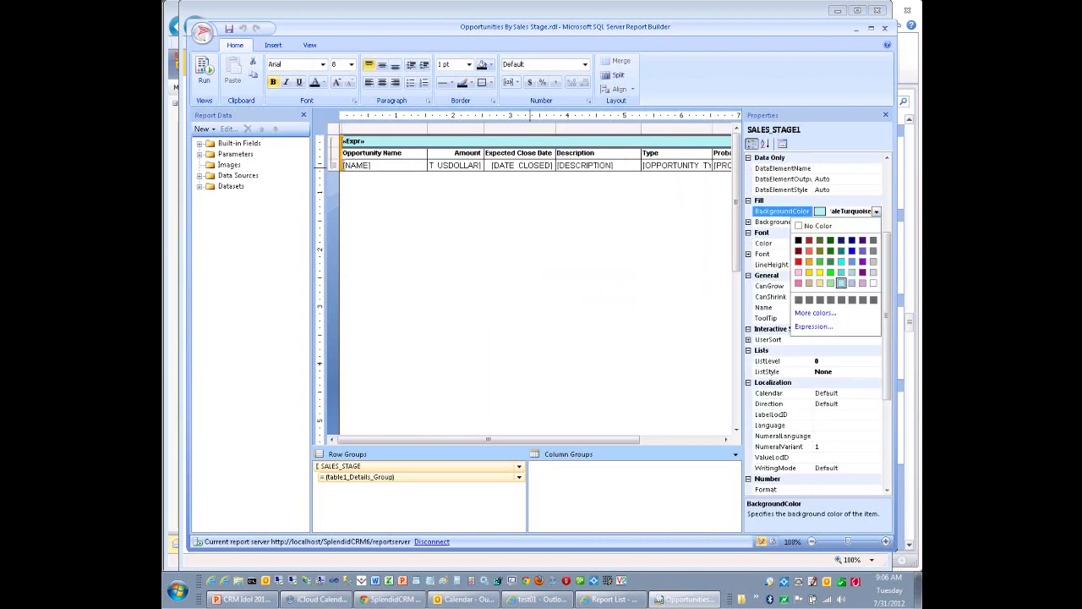
left_click(852, 282)
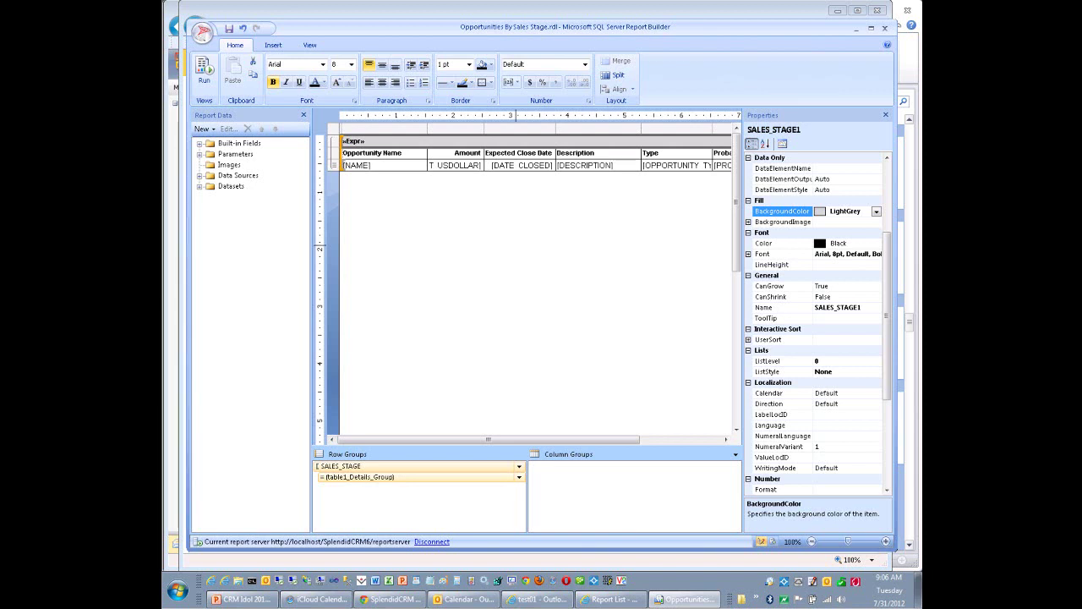
Format the Expected Close Date text box with the '31 January, 2000' date format.
left_click(551, 165)
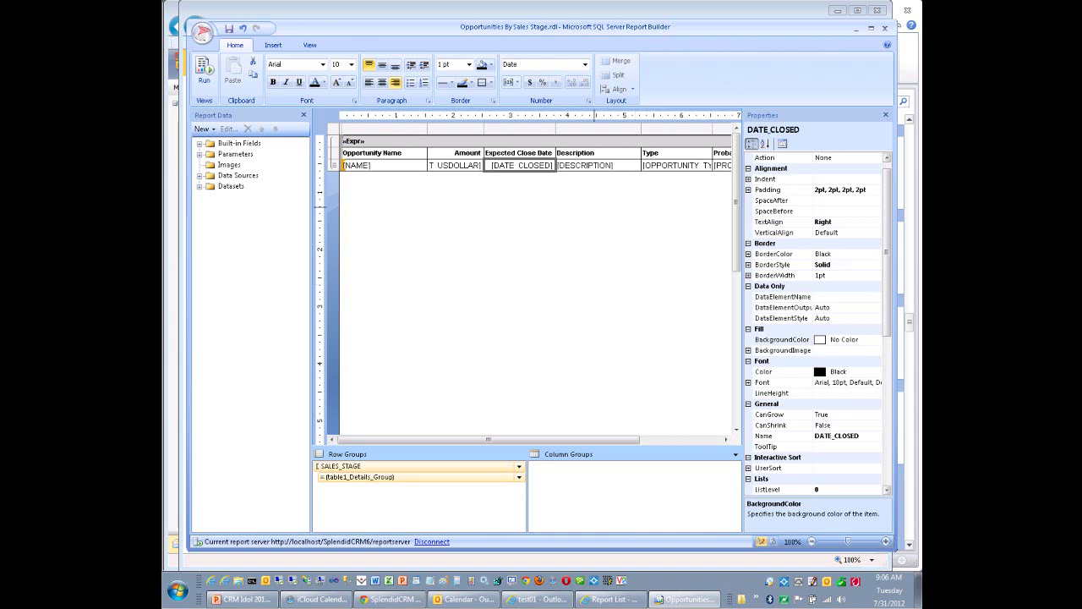
right_click(551, 165)
left_click(567, 270)
left_click(395, 173)
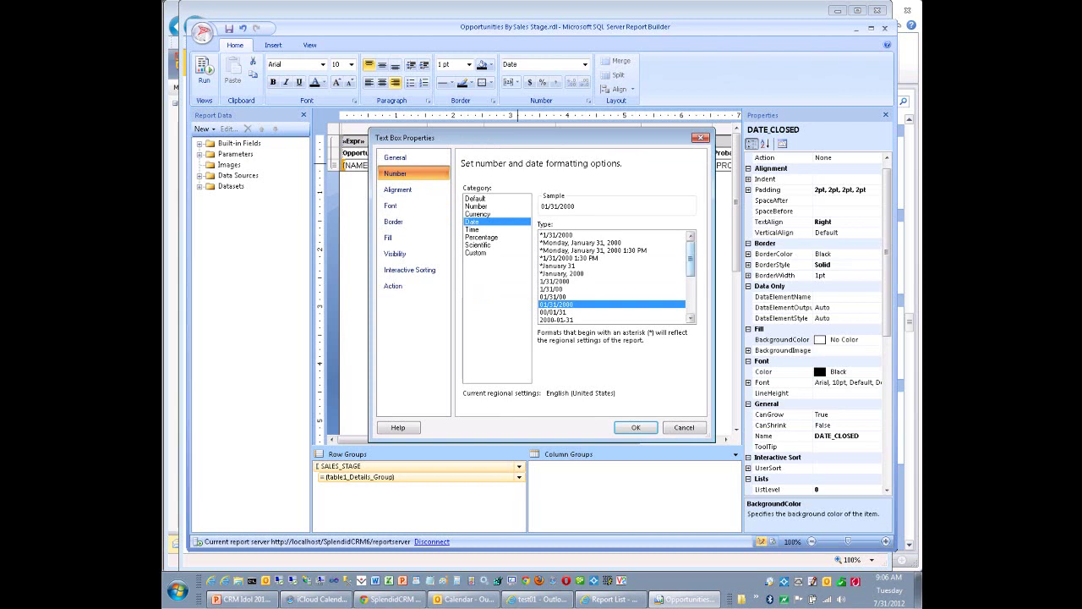
scroll(615, 278, "down", 2)
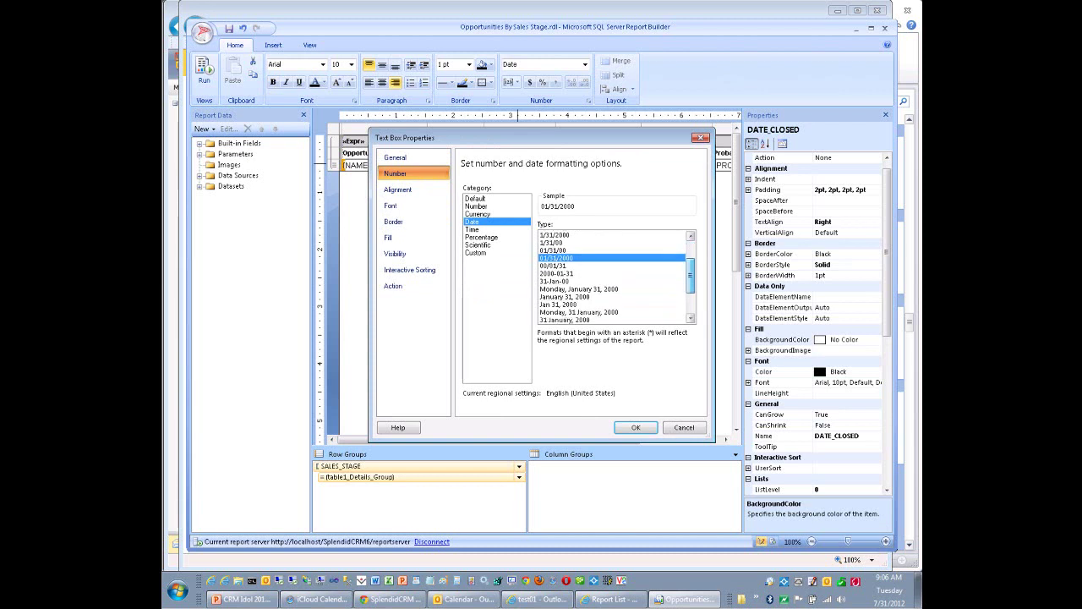
scroll(615, 277, "down", 2)
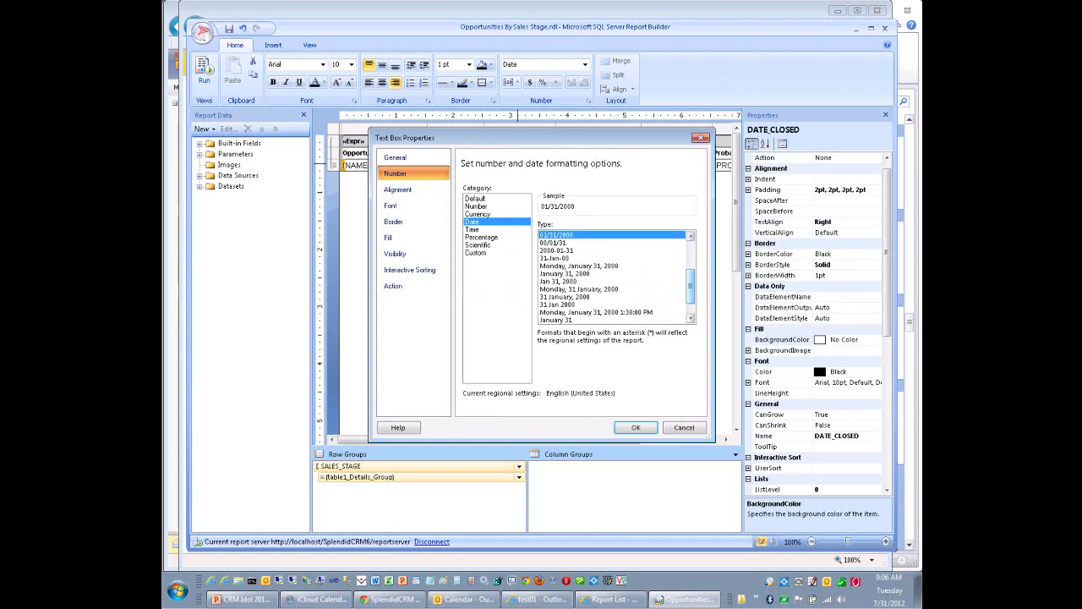
left_click(567, 296)
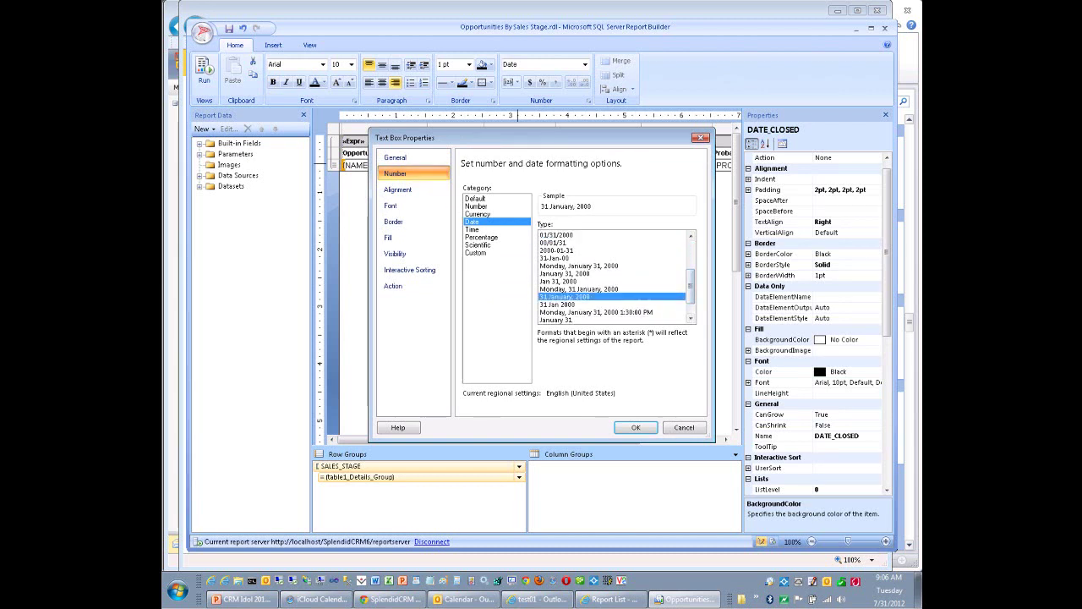
key("Return")
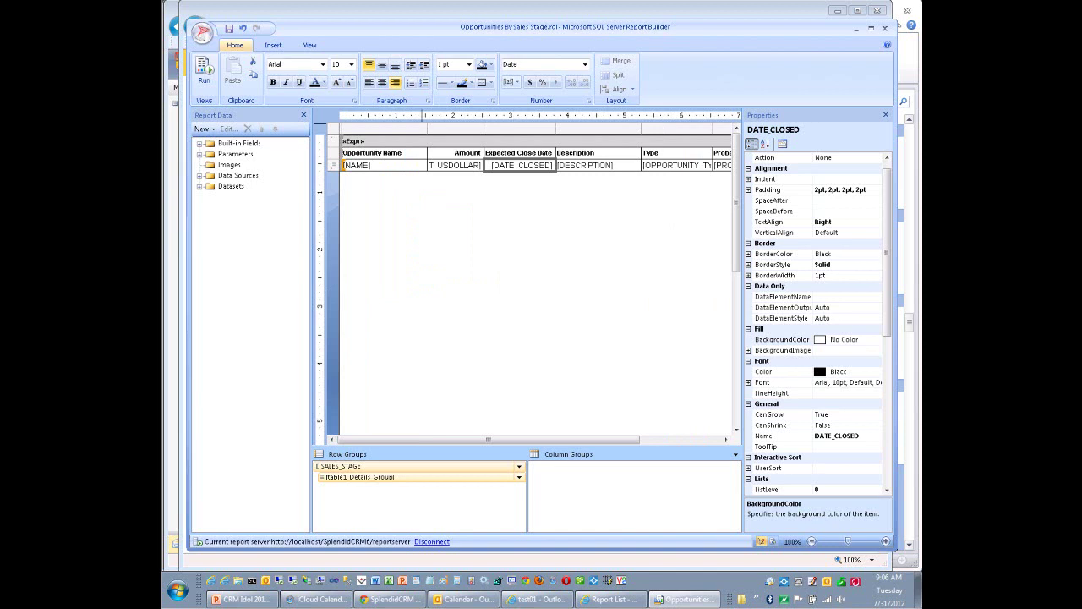
Save the report to the SplendidCRM6 server, replacing Opportunities By Sales Stage, and return to SplendidCRM.
left_click(201, 32)
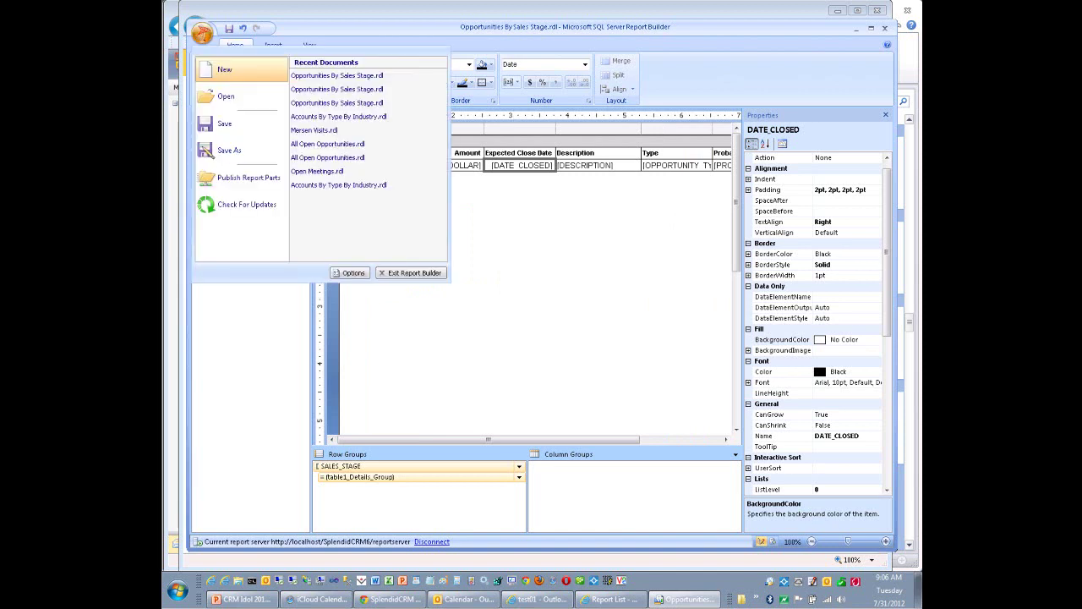
left_click(228, 151)
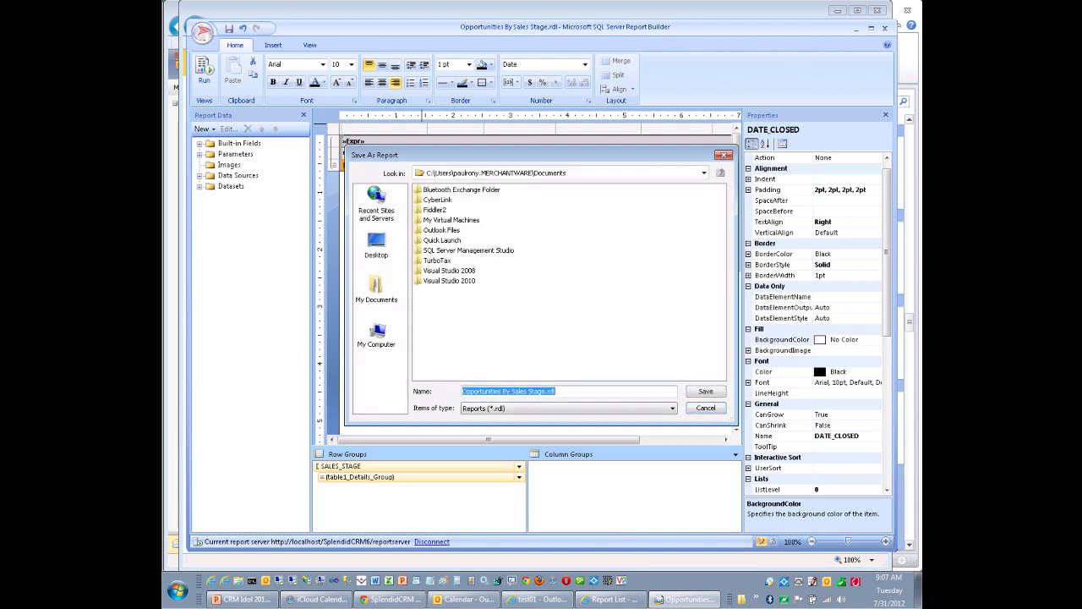
left_click(376, 203)
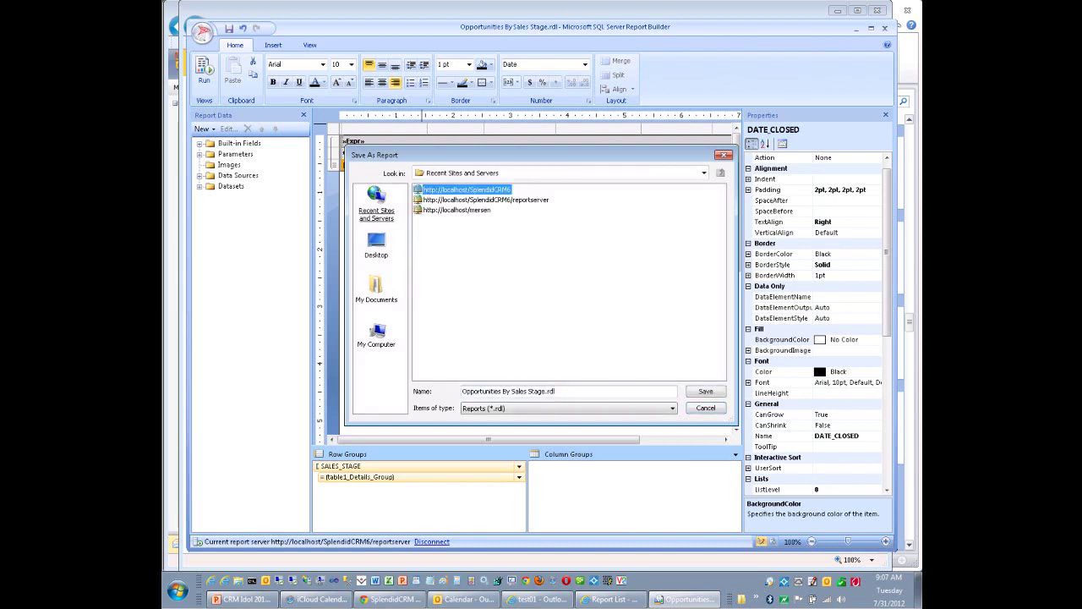
key("Return")
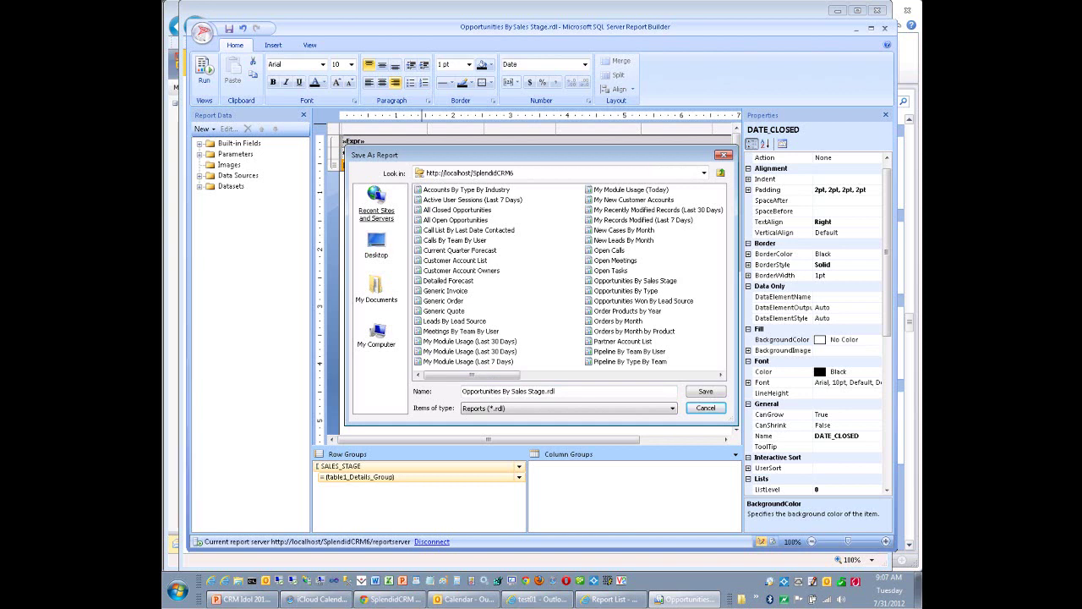
key("Return")
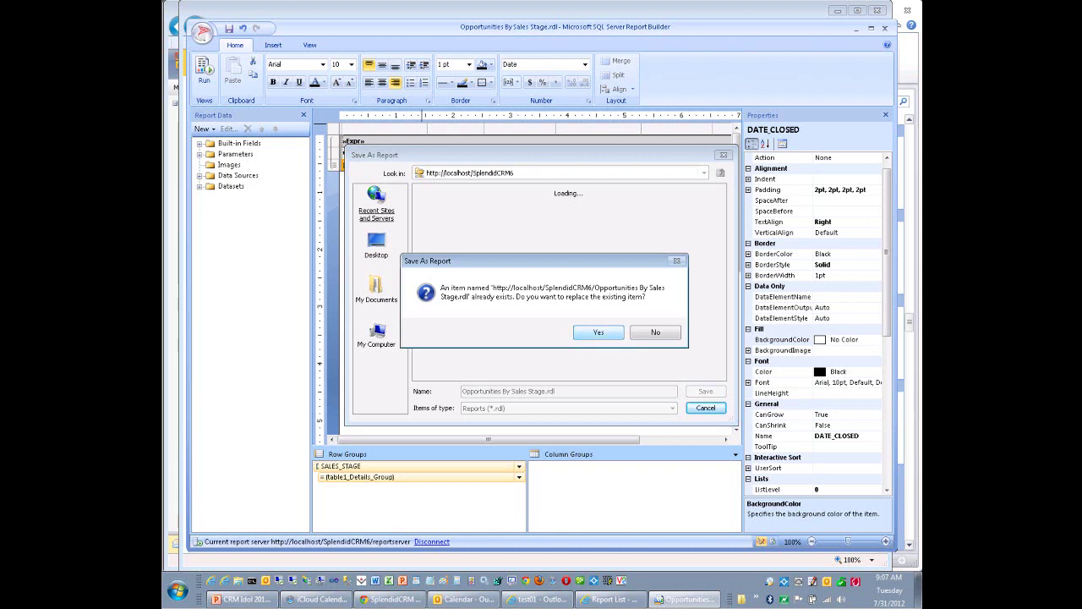
key("Escape")
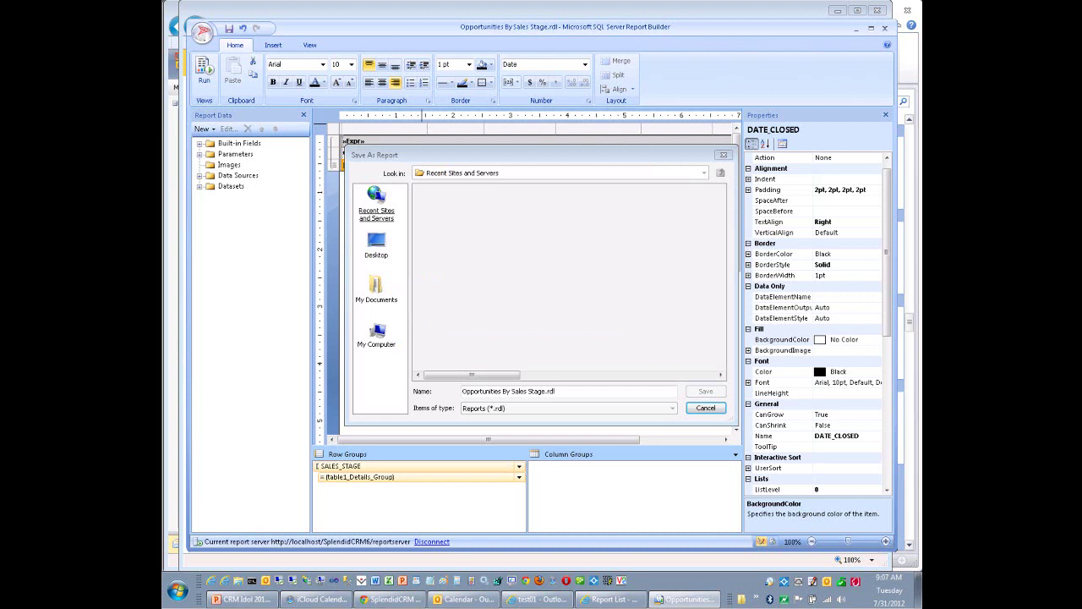
key("Escape")
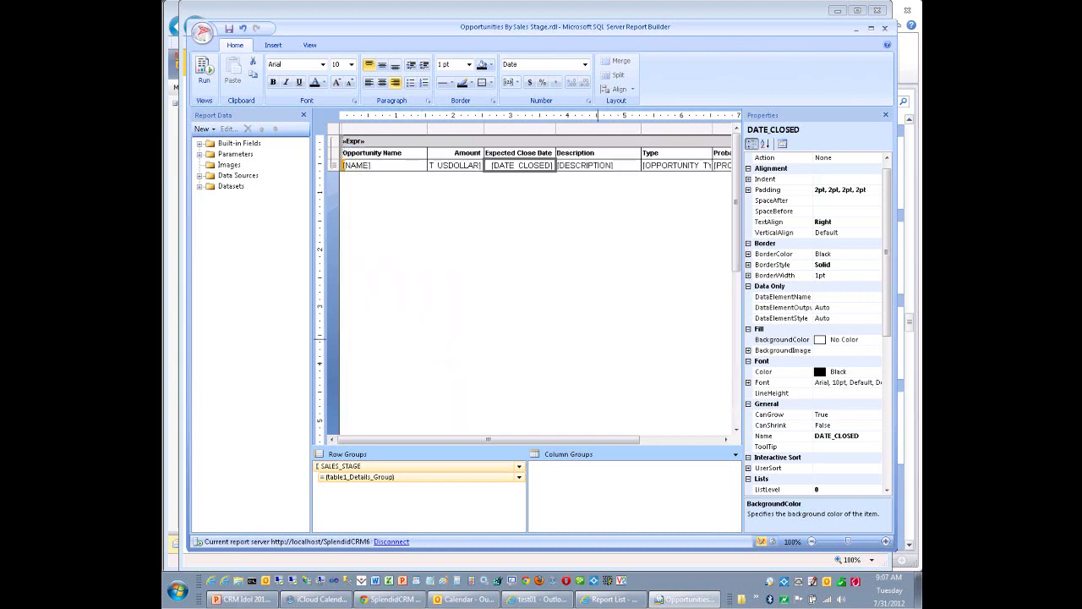
left_click(609, 598)
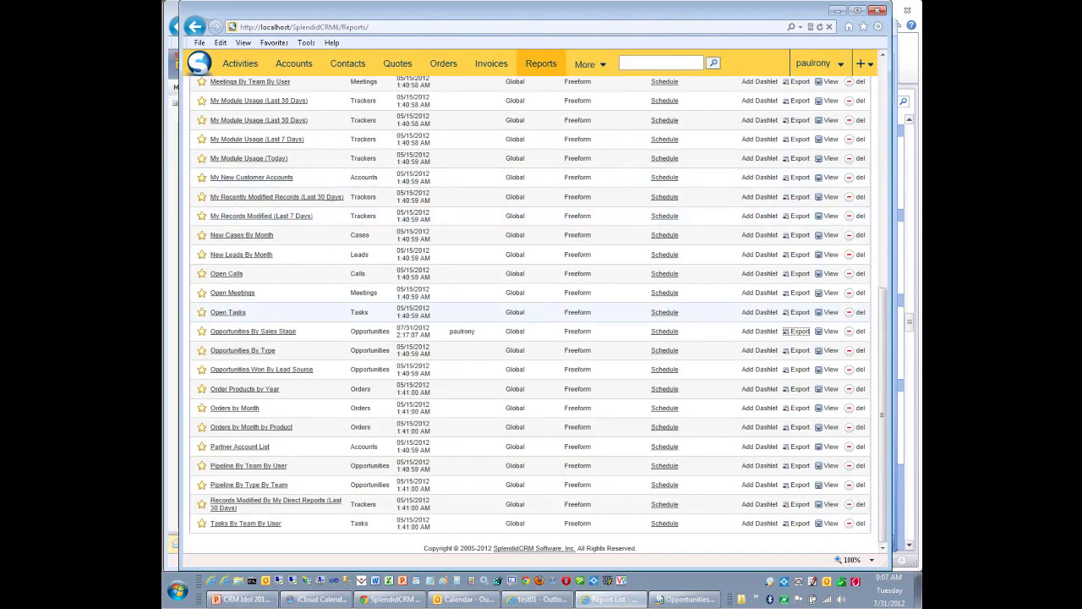
Run the updated Opportunities By Sales Stage report and check close dates like 17 December, 2012.
left_click(253, 331)
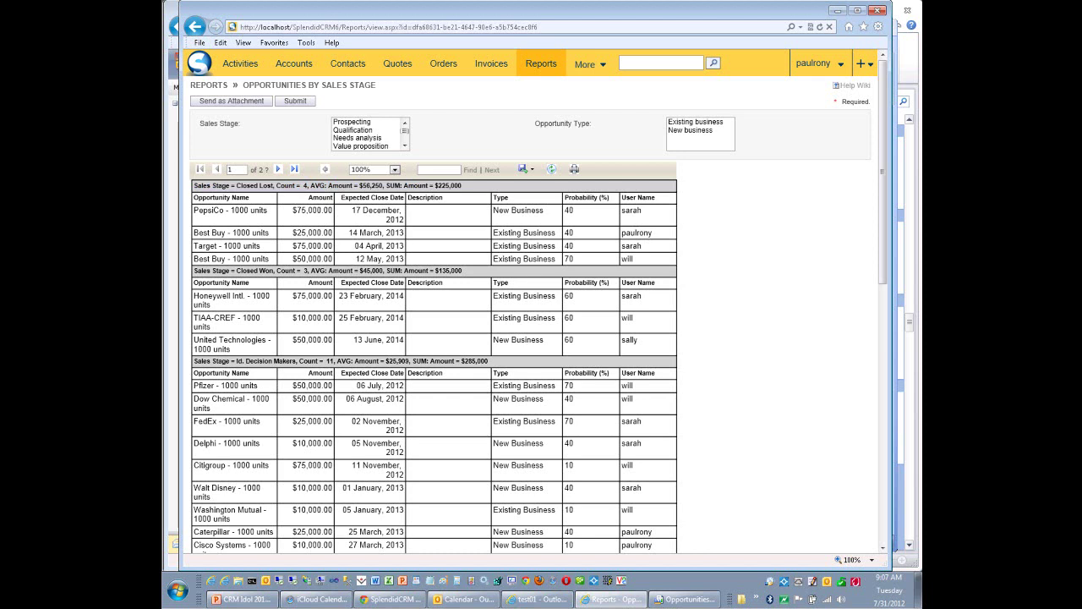
left_click_drag(373, 211, 414, 259)
left_click(414, 258)
left_click(462, 599)
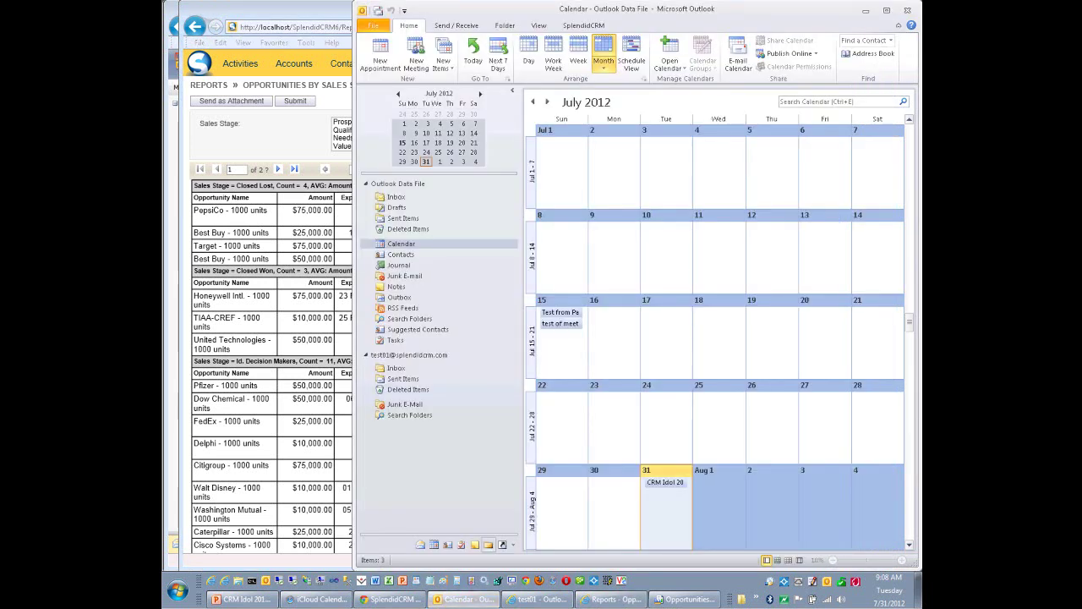
key("ctrl+3")
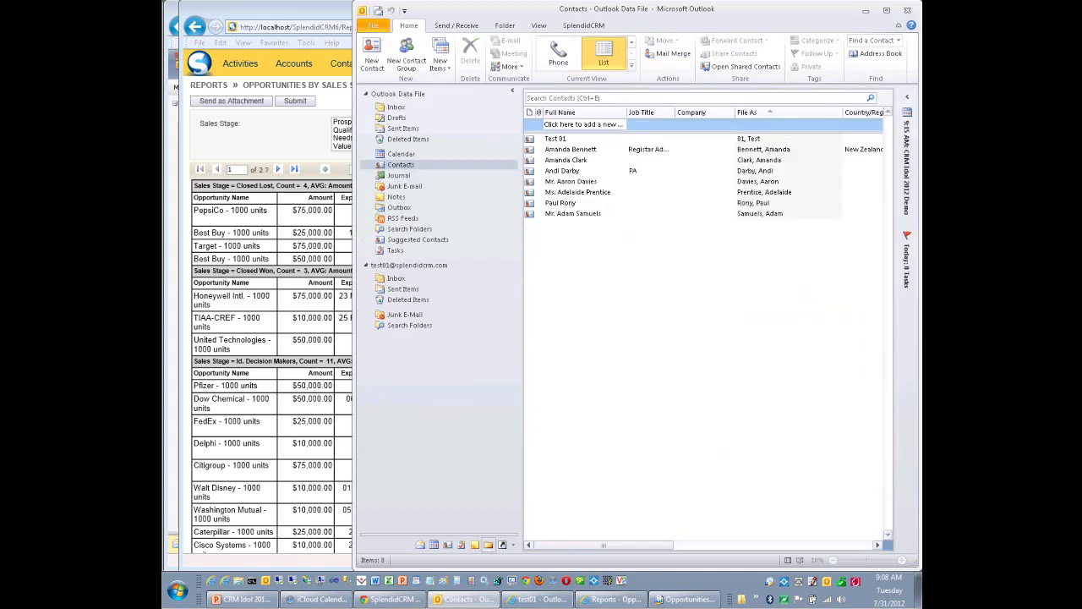
key("ctrl+1")
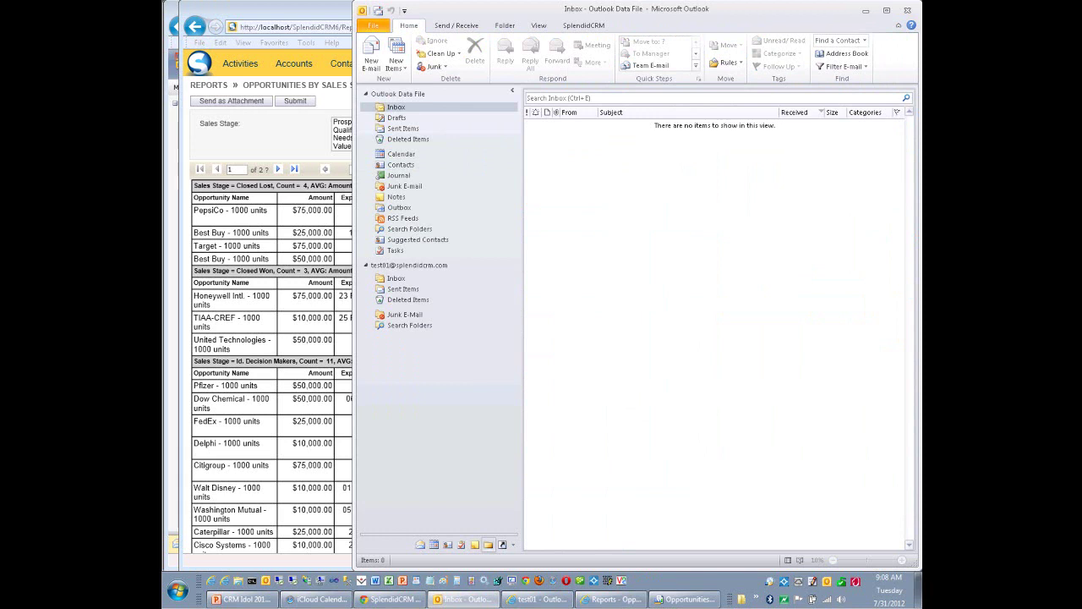
left_click(395, 278)
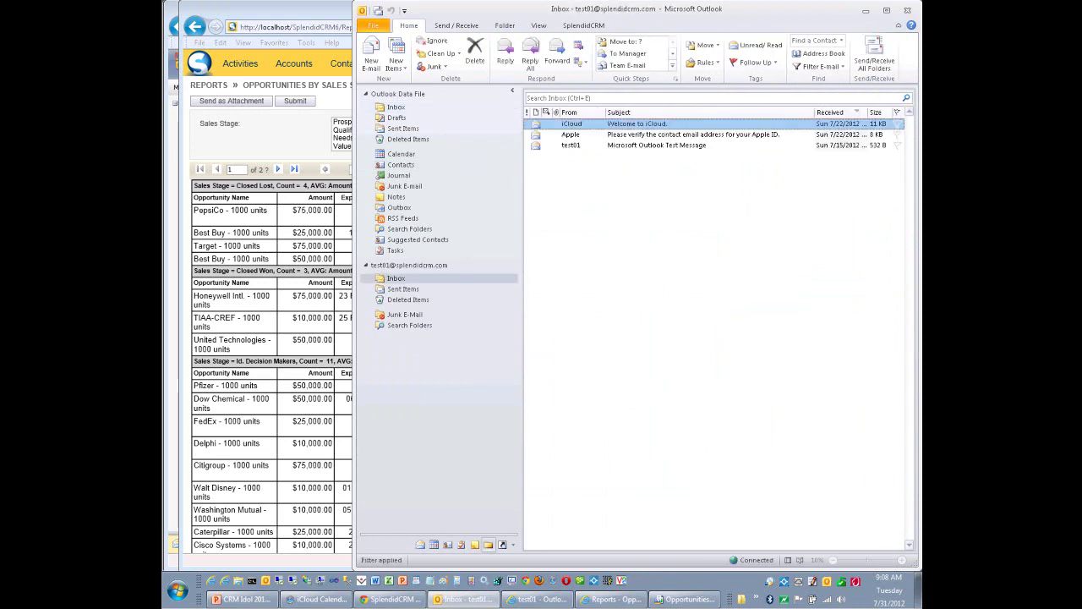
right_click(572, 124)
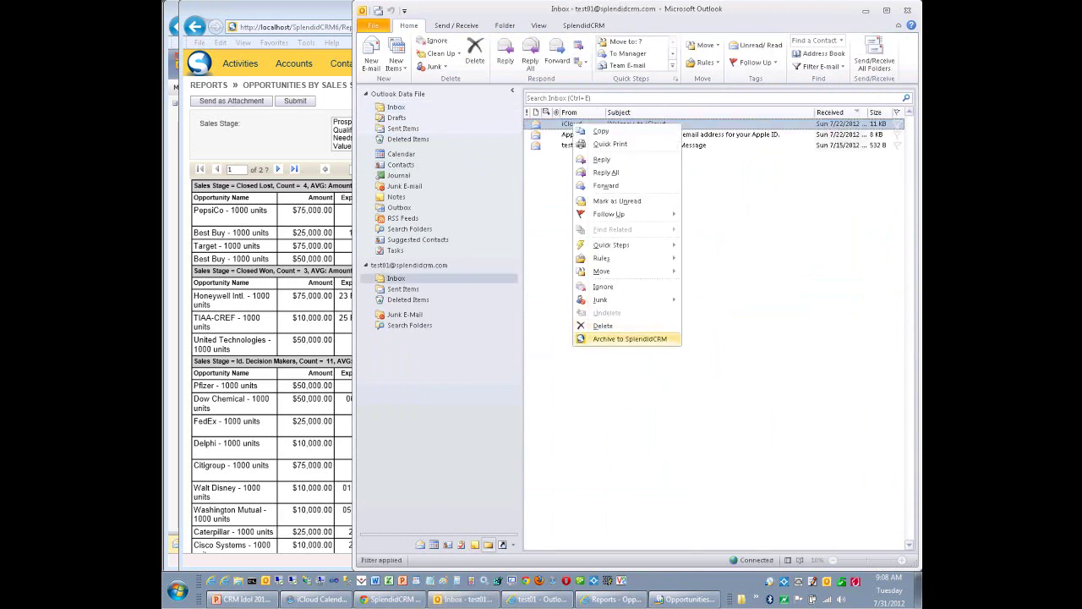
left_click(630, 338)
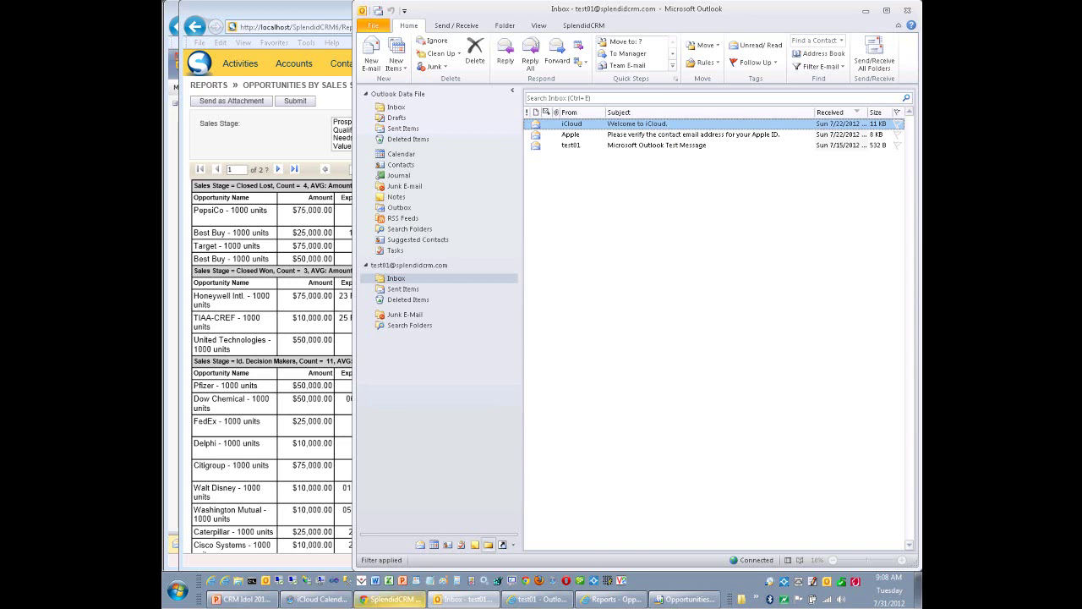
left_click(391, 599)
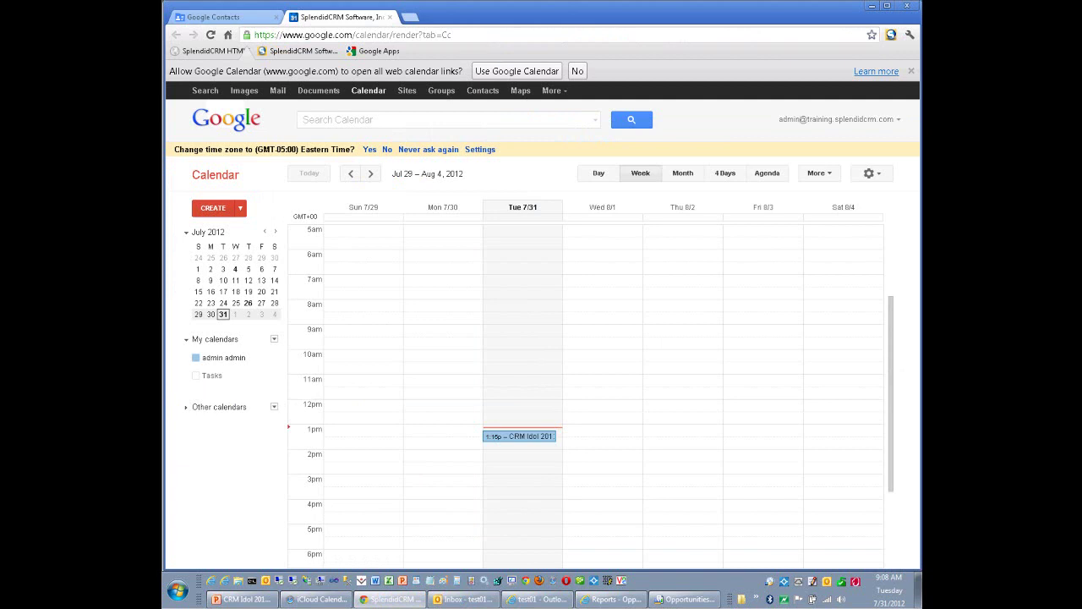
Open the 'Sales call to discuss demo' email in Gmail and send it to the SplendidCRM Extension.
left_click(578, 71)
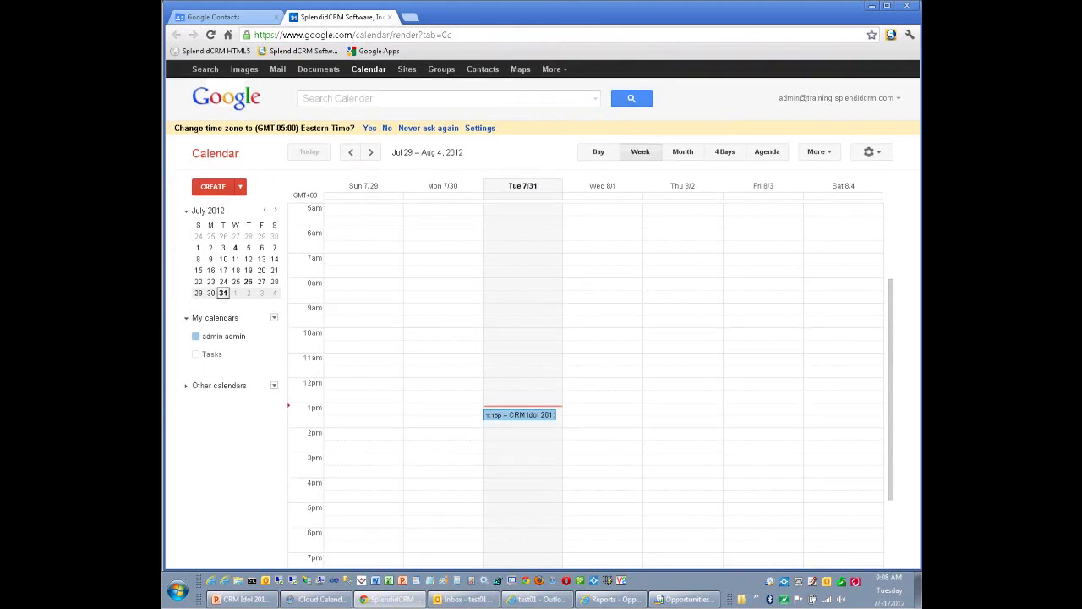
left_click(277, 69)
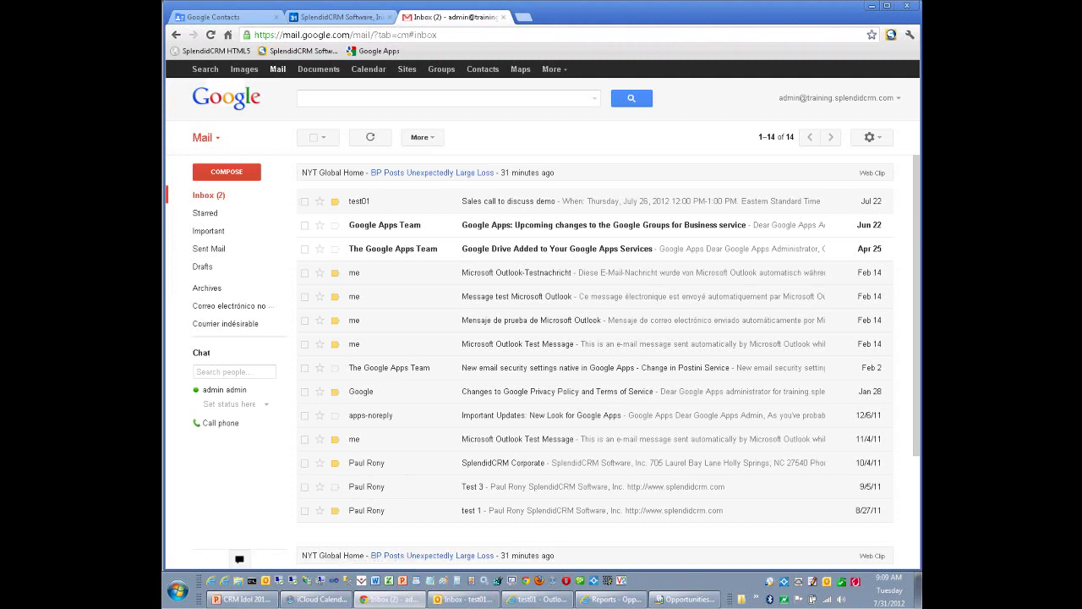
left_click(508, 201)
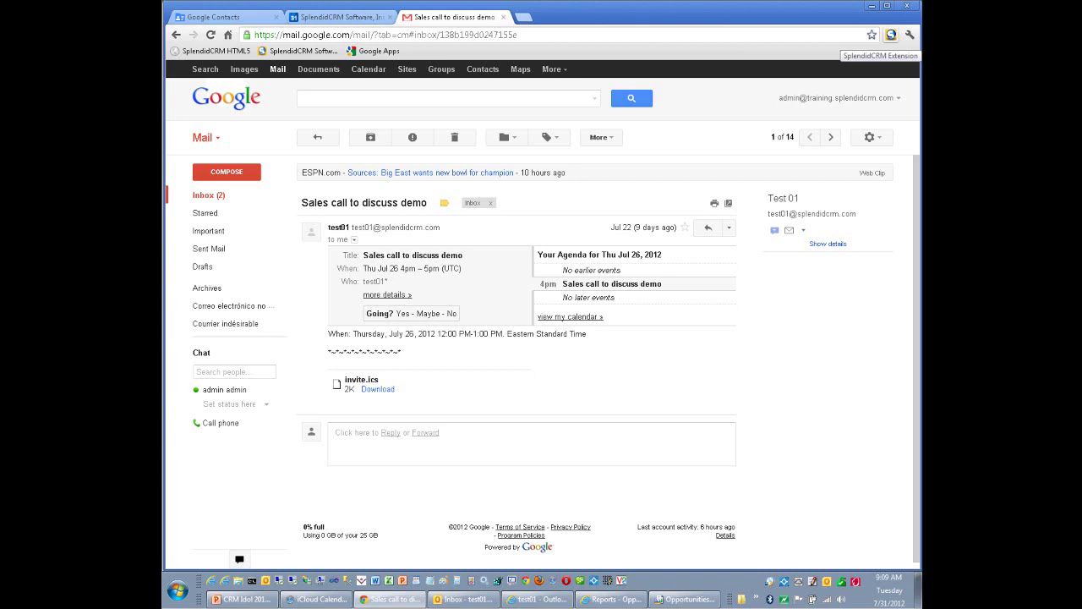
left_click(891, 35)
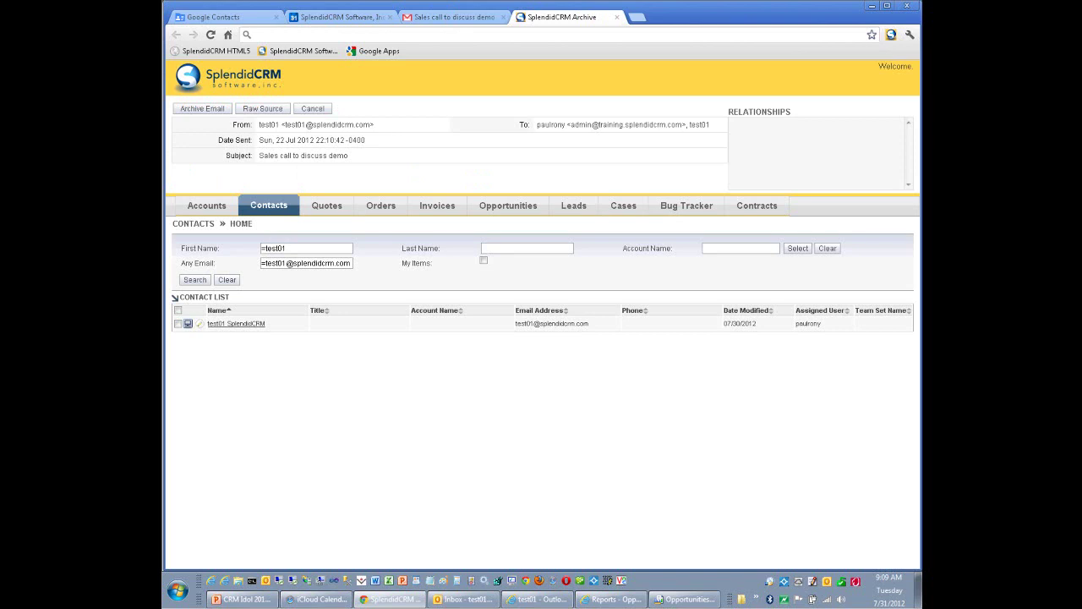
Check the email's raw headers, then relate the archived email to the sender's contact.
left_click(263, 109)
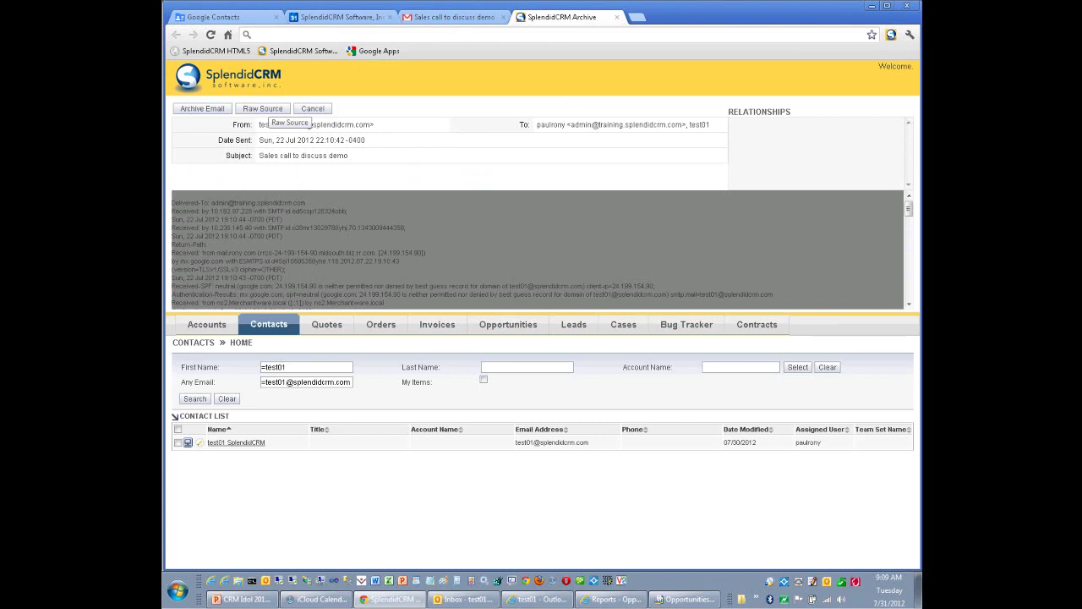
left_click(263, 109)
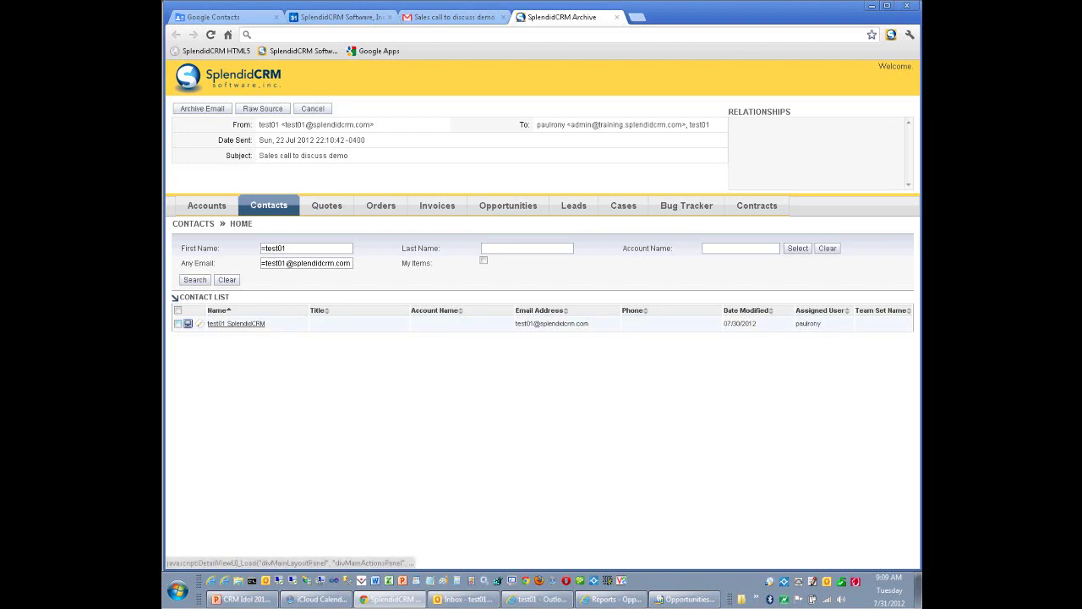
left_click(178, 324)
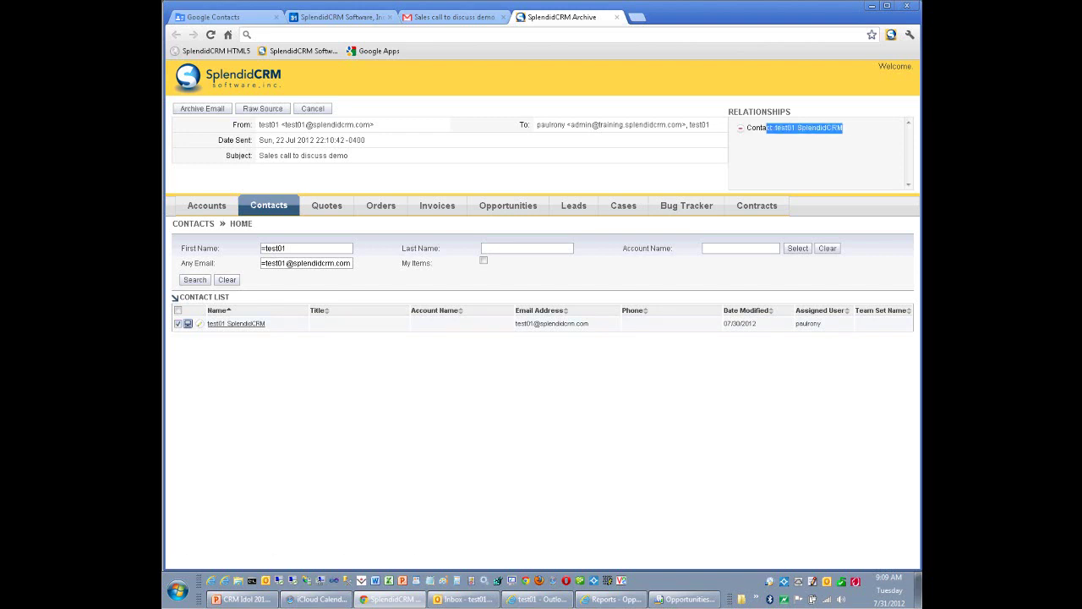
left_click(207, 205)
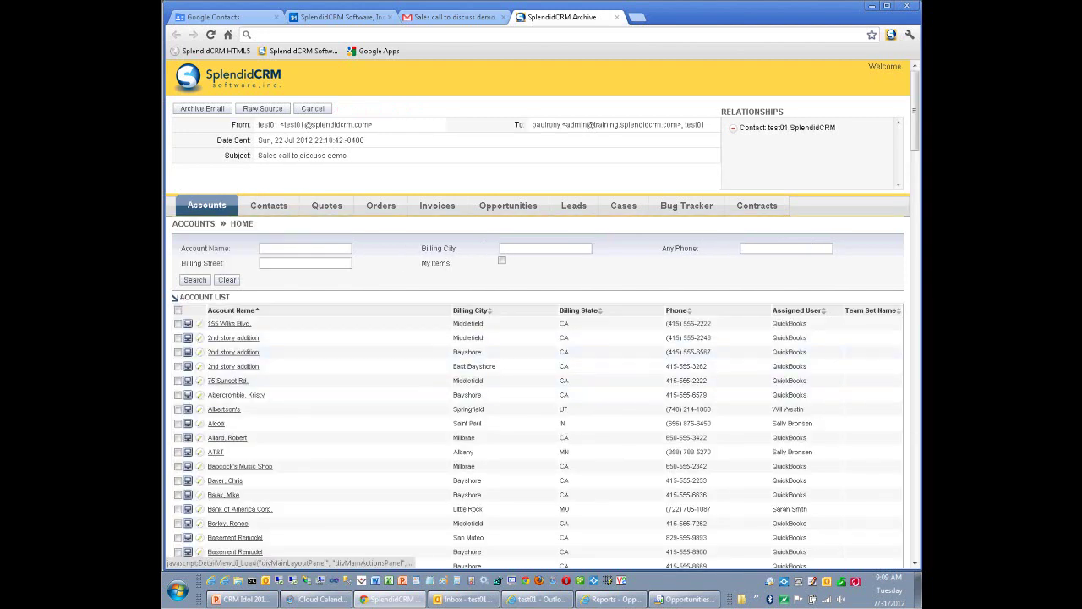
left_click(178, 351)
left_click(178, 366)
left_click(178, 380)
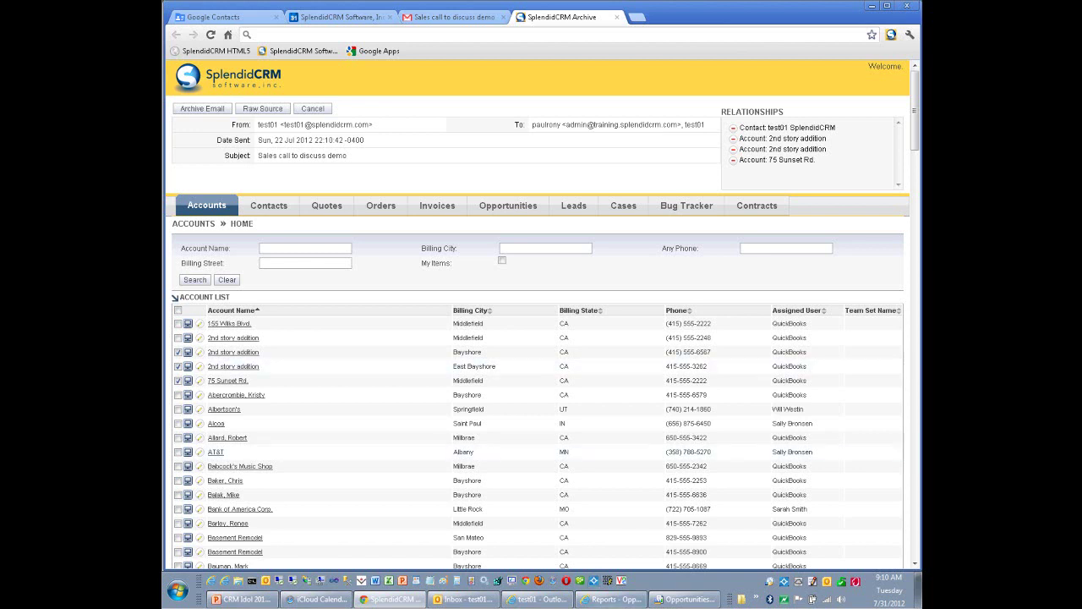
Connect VNC Viewer to the remote Mac with the VNC password, then sign in as the Mac user.
left_click(622, 580)
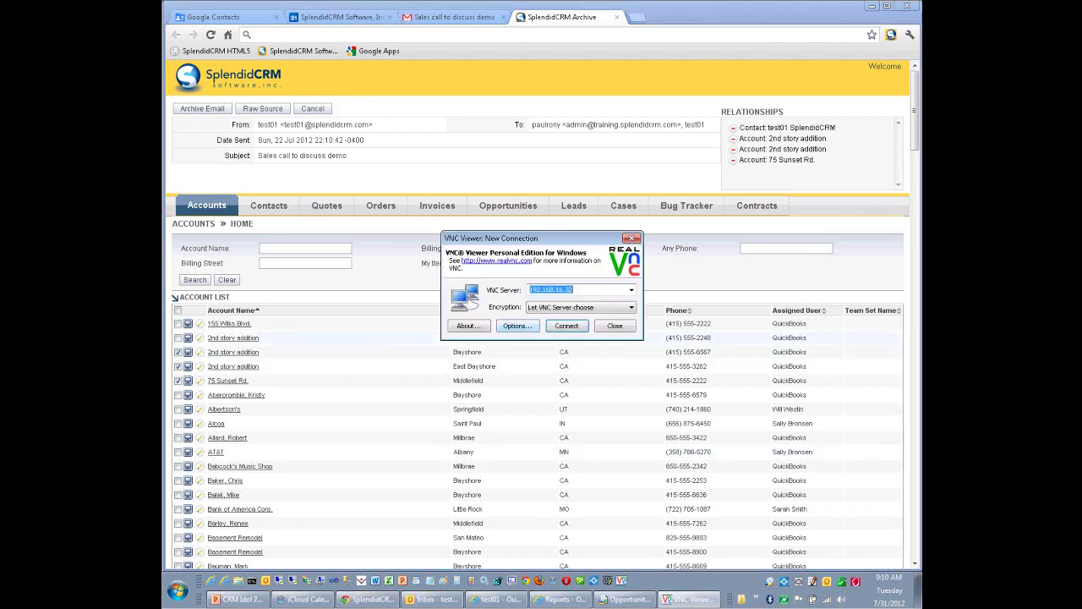
key("Return")
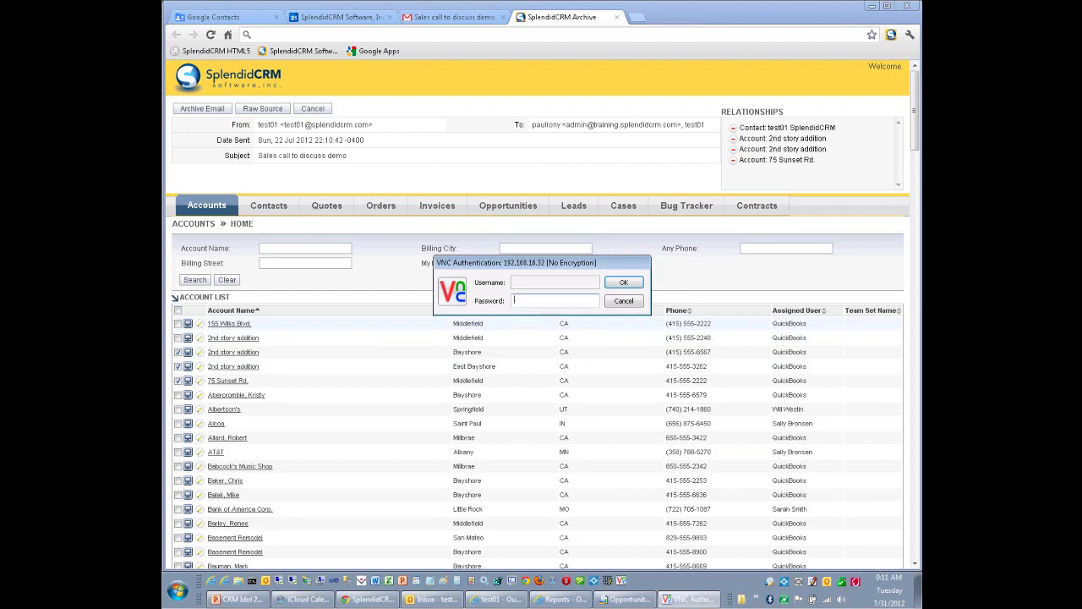
type("************")
key("Return")
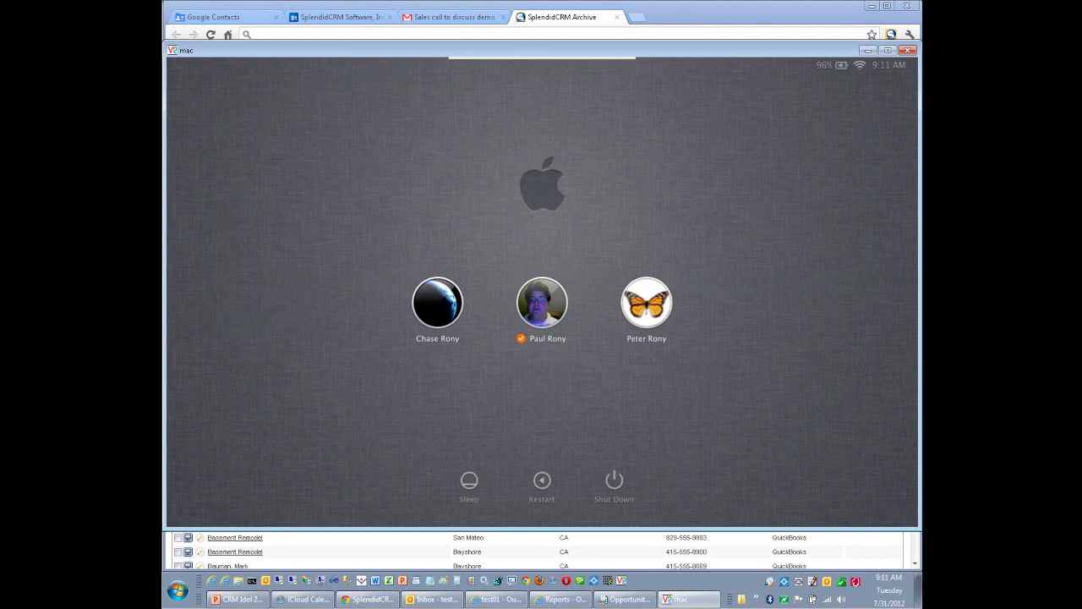
key("Return")
type("••••••••••••")
key("Return")
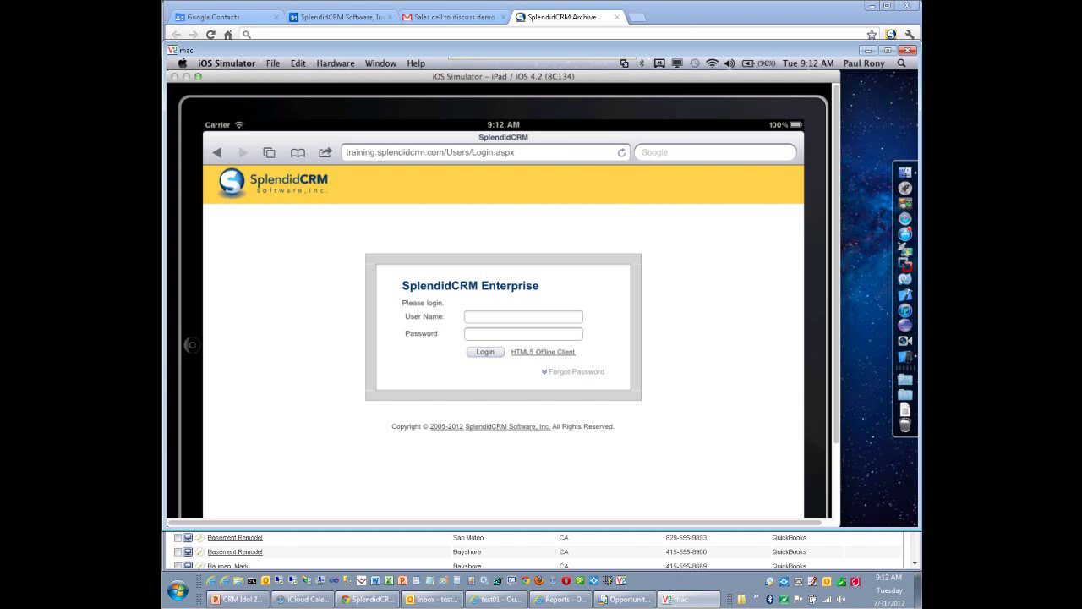
Open the SplendidCRM HTML5 Offline Client login on the iPad and enter the account password.
left_click(543, 352)
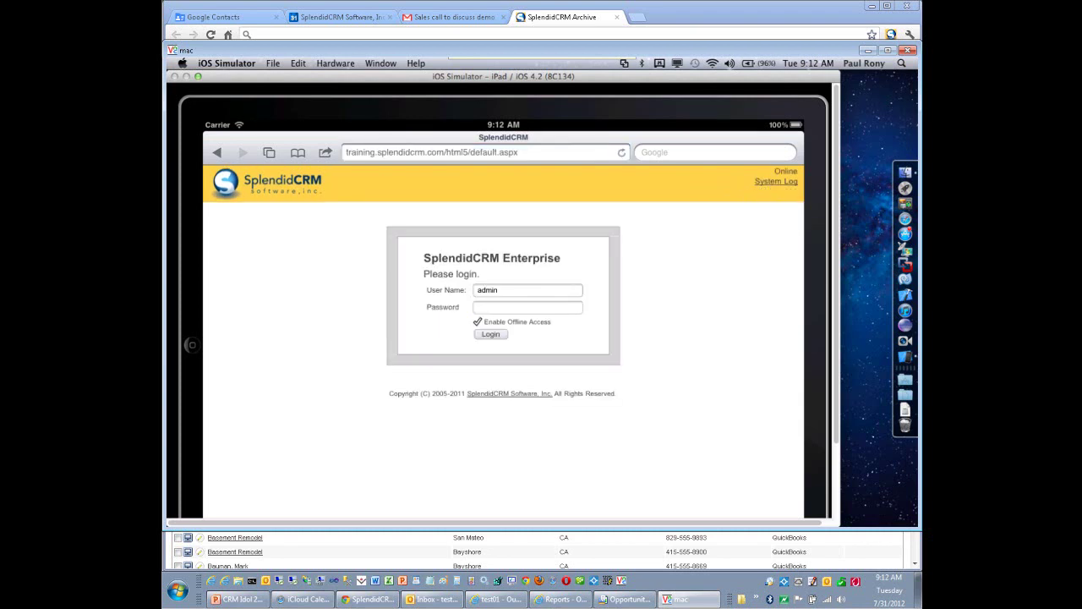
left_click(527, 307)
type("ad")
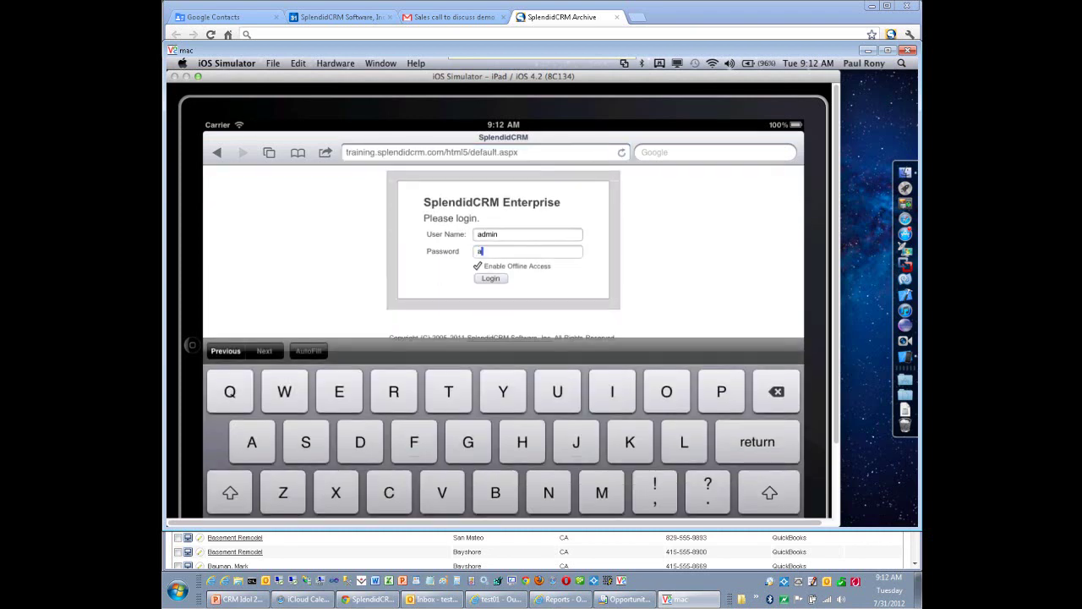
type("min1")
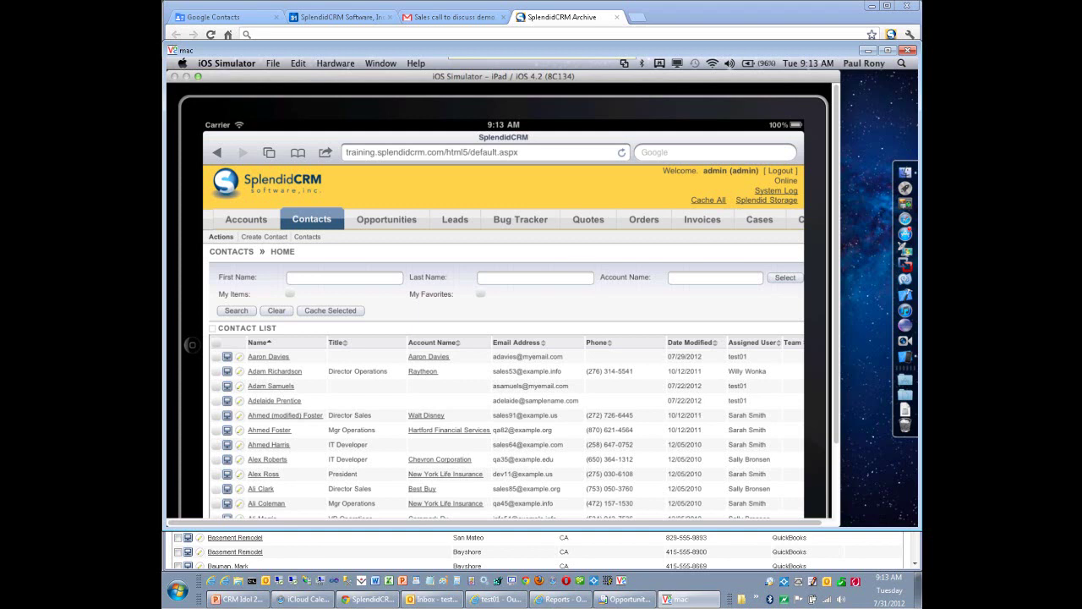
Return to the PowerPoint 'What do we cost' pricing slide.
key("alt+Tab")
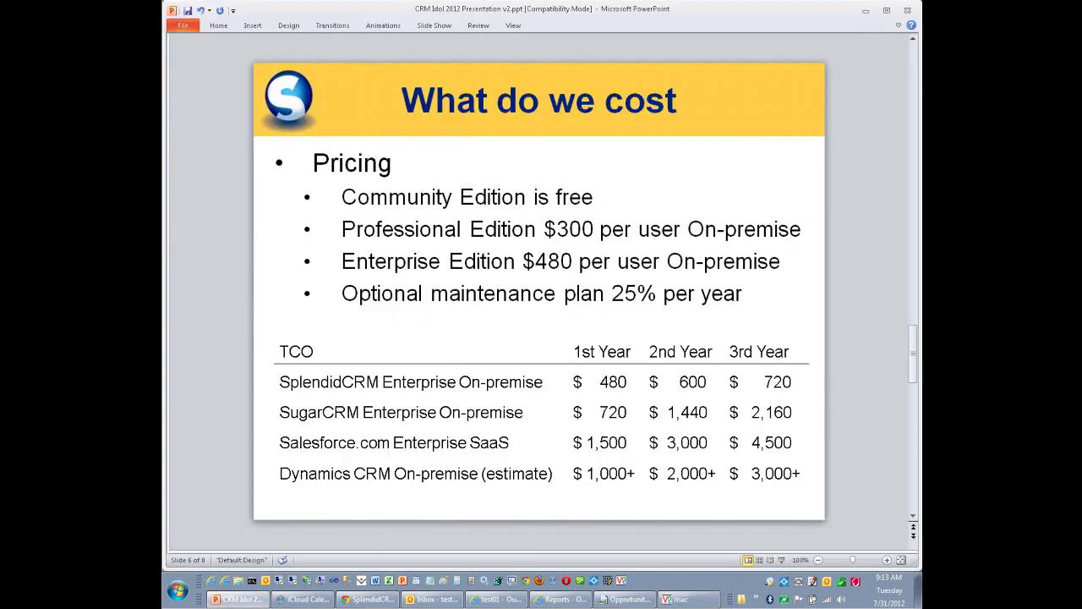